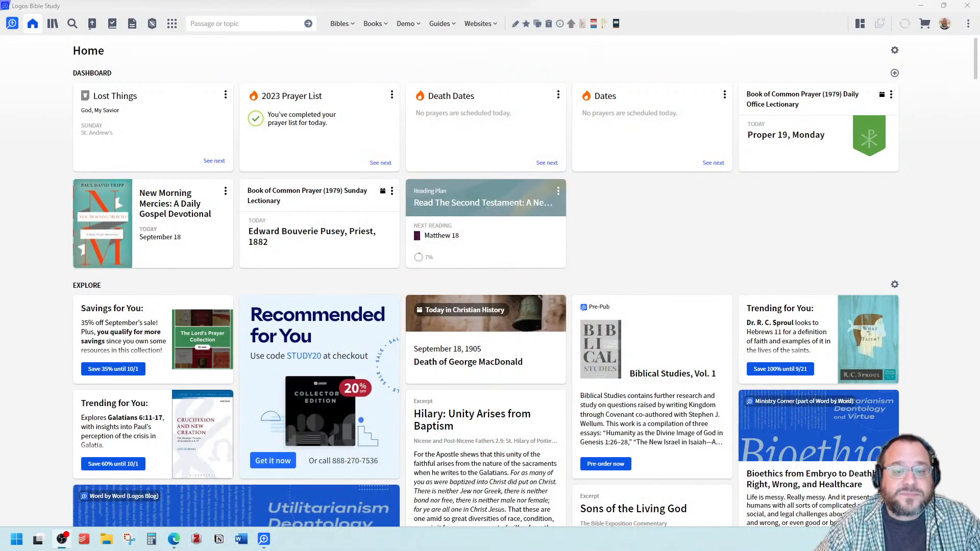
Find and open the Notes tool, and create a new blank note.
left_click(382, 166)
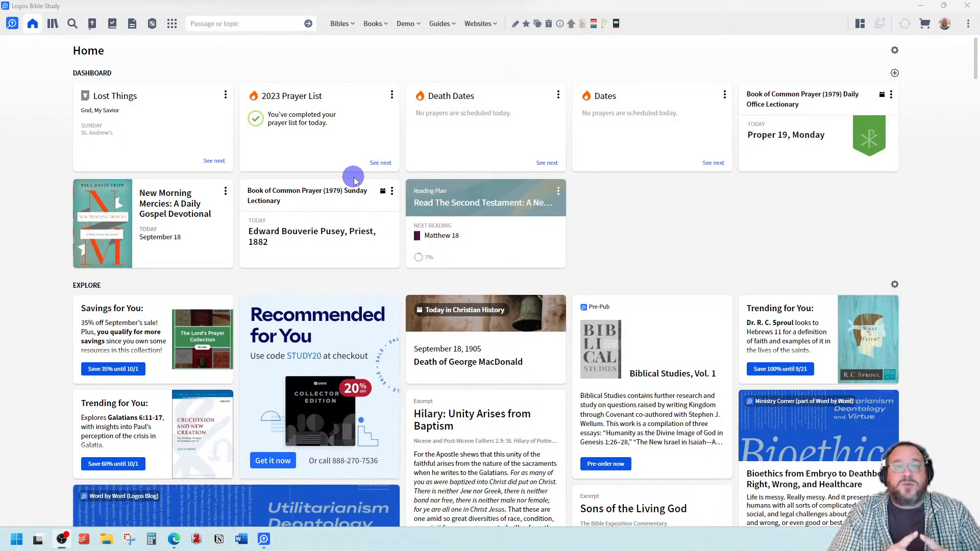
left_click(171, 26)
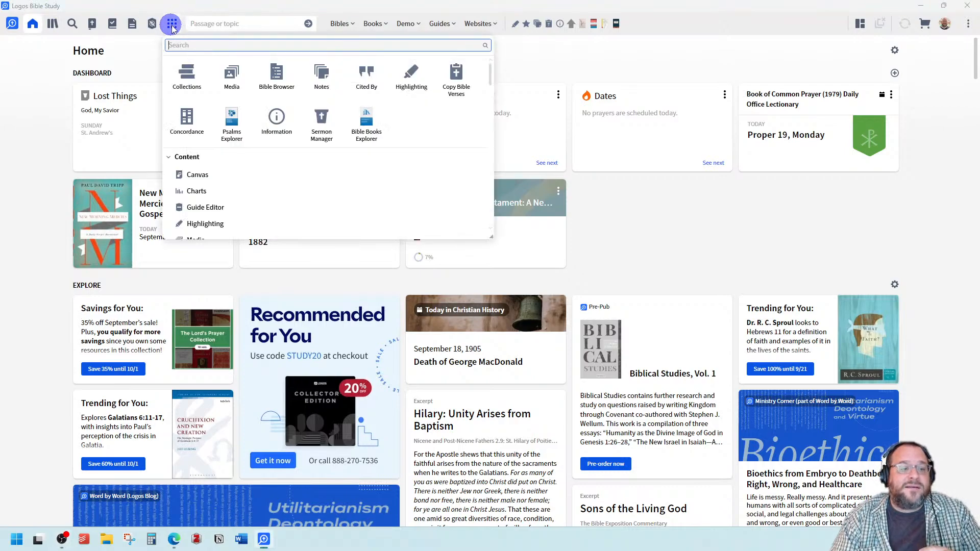
type("notes")
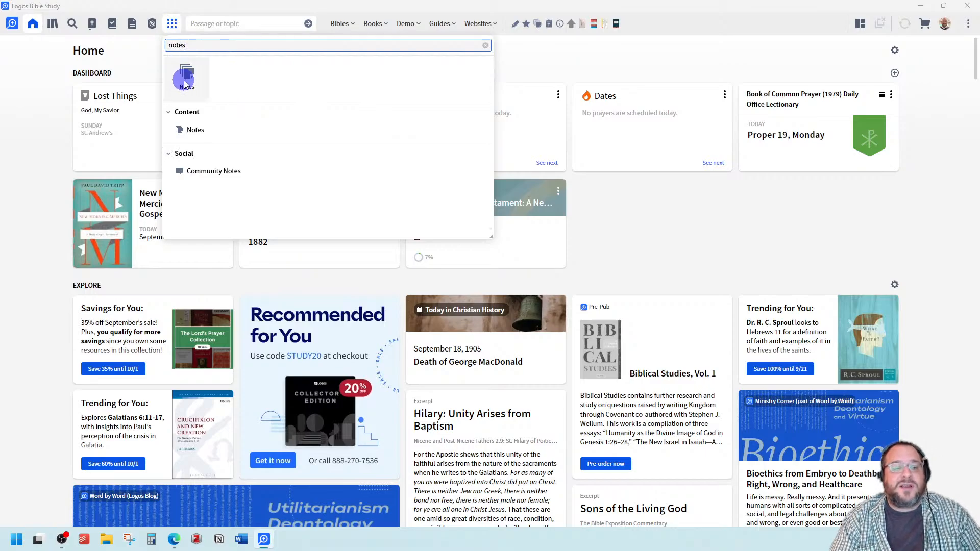
left_click(186, 82)
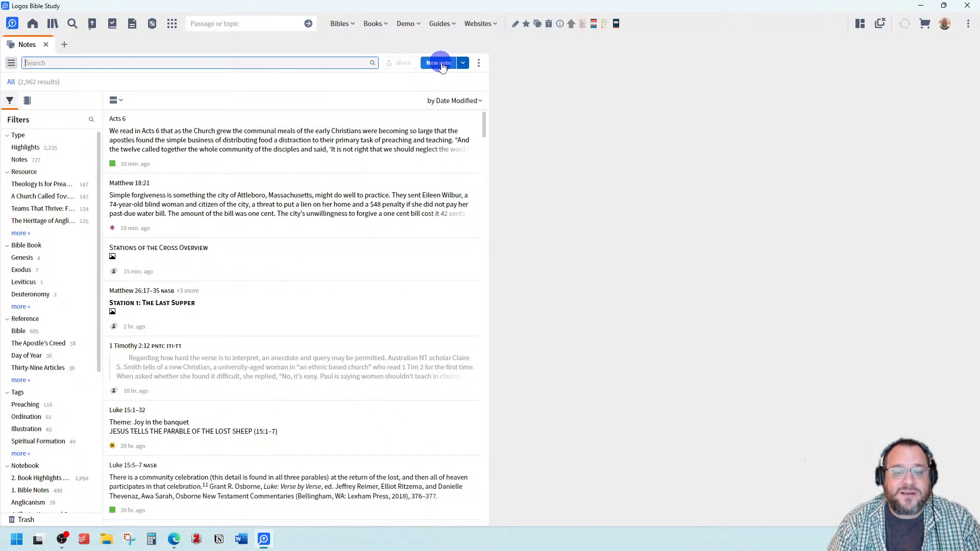
left_click(439, 64)
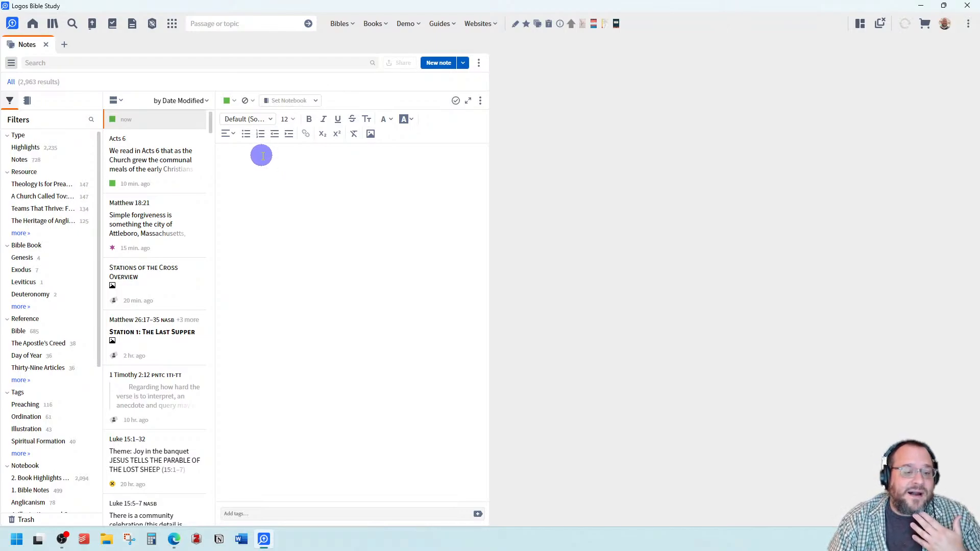
left_click(463, 64)
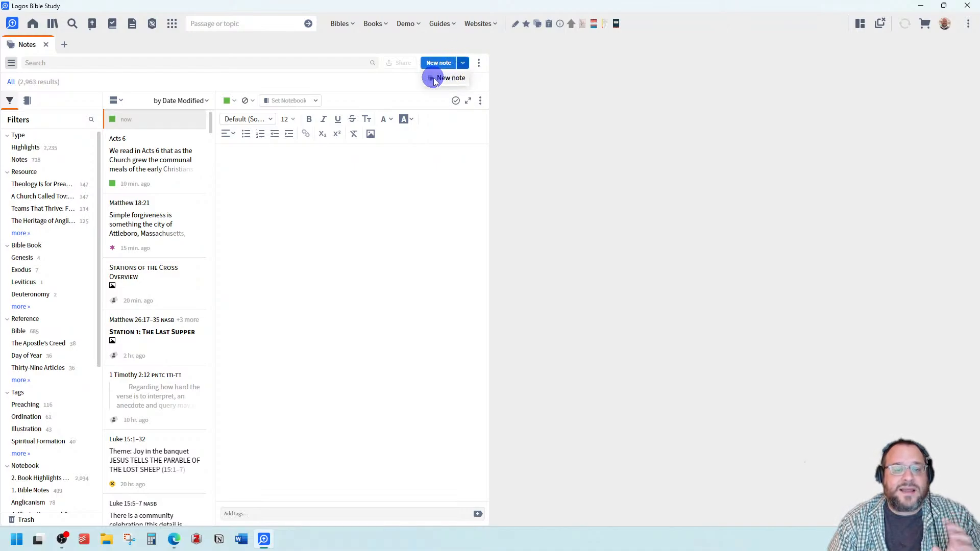
left_click(383, 77)
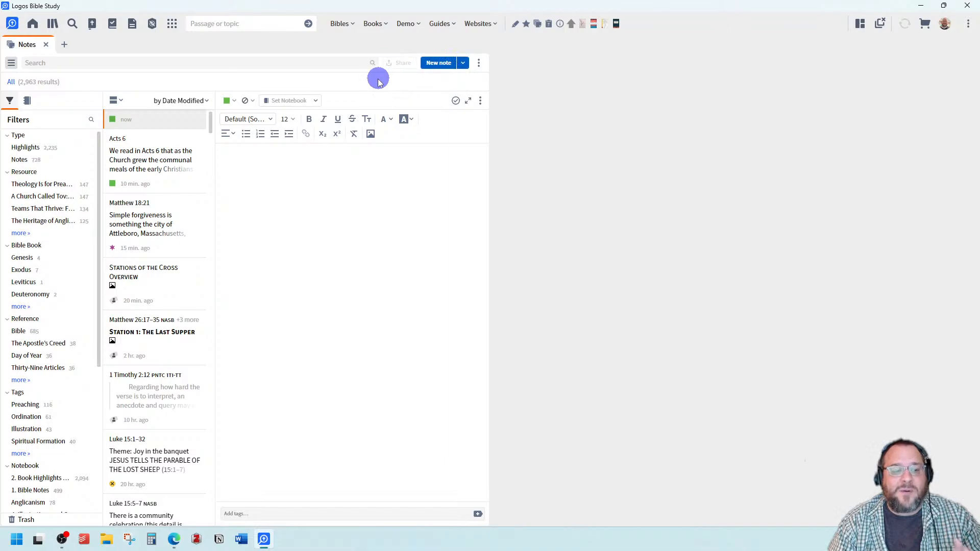
left_click(464, 63)
left_click(278, 177)
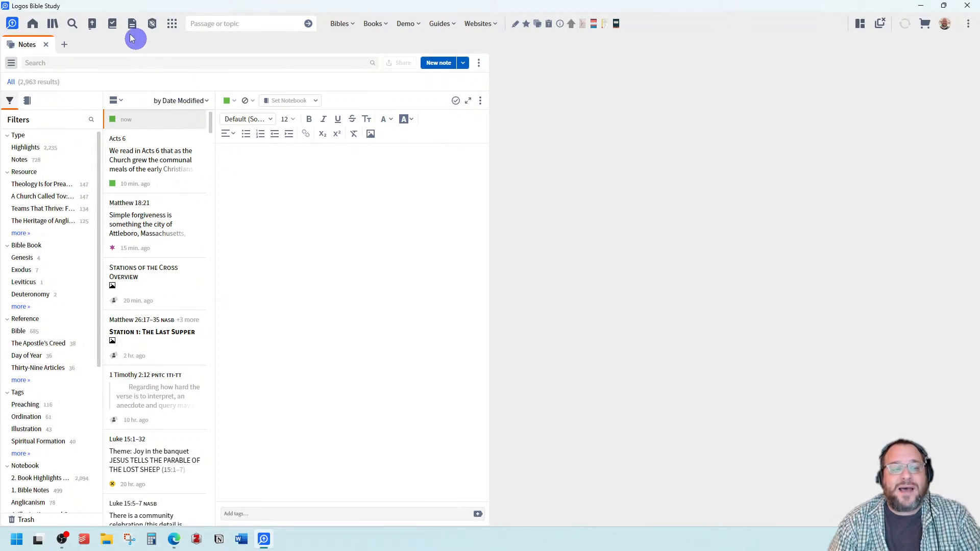
Open the New American Standard Bible: 1995 Update at Luke 15:11–32 beside the notes, leaving no Factbook tabs open.
left_click(112, 24)
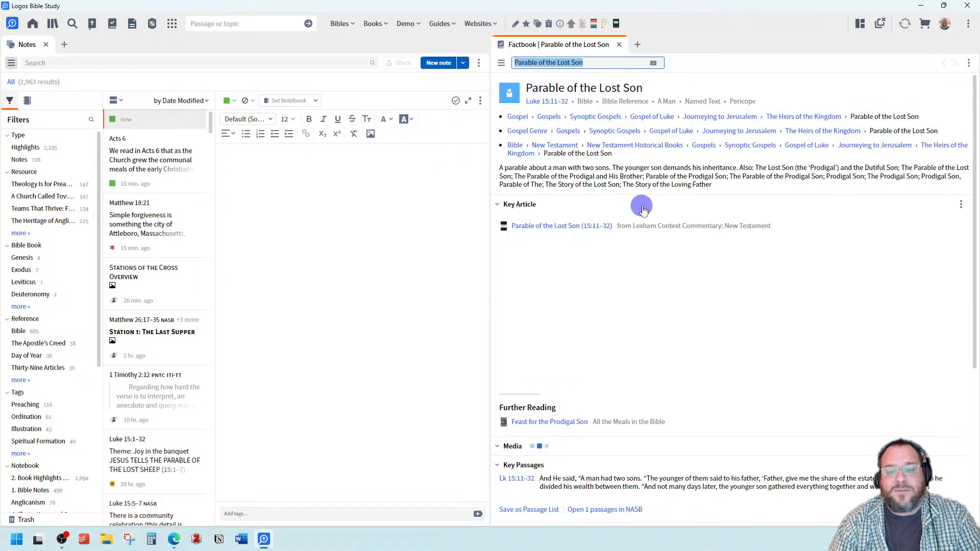
left_click(619, 44)
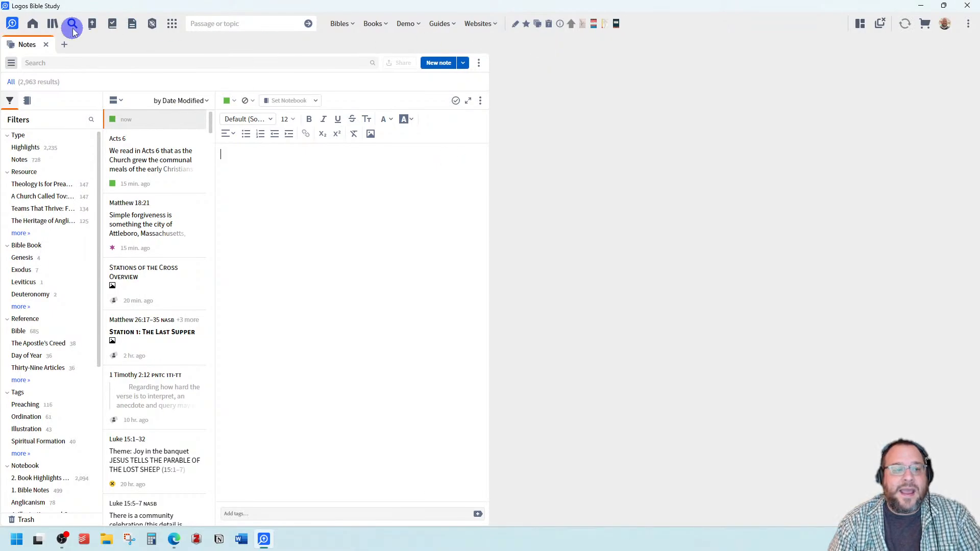
left_click(113, 24)
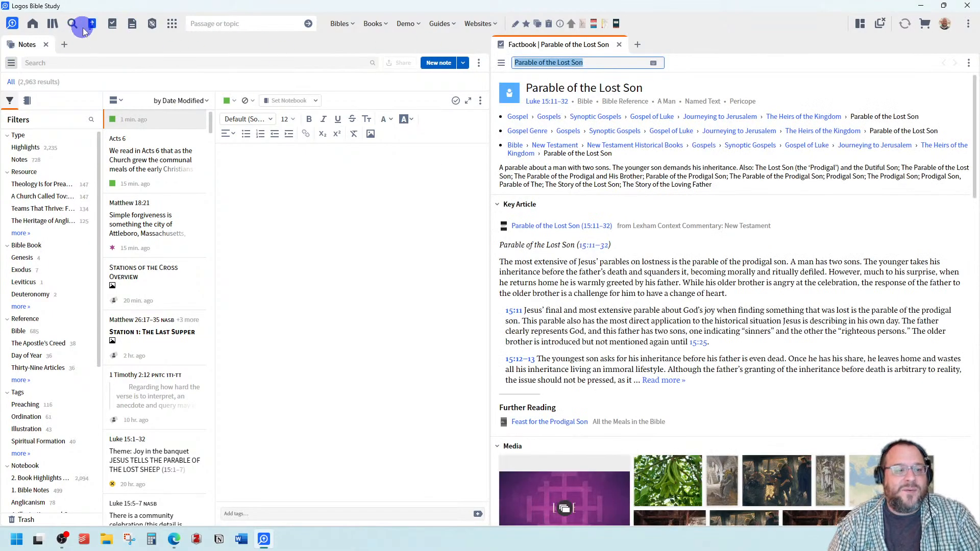
left_click(112, 24)
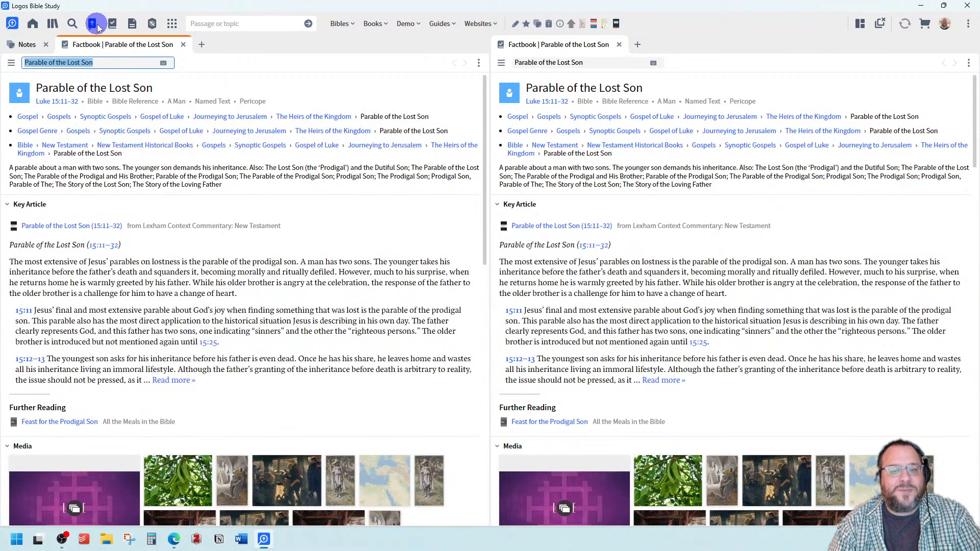
left_click(92, 23)
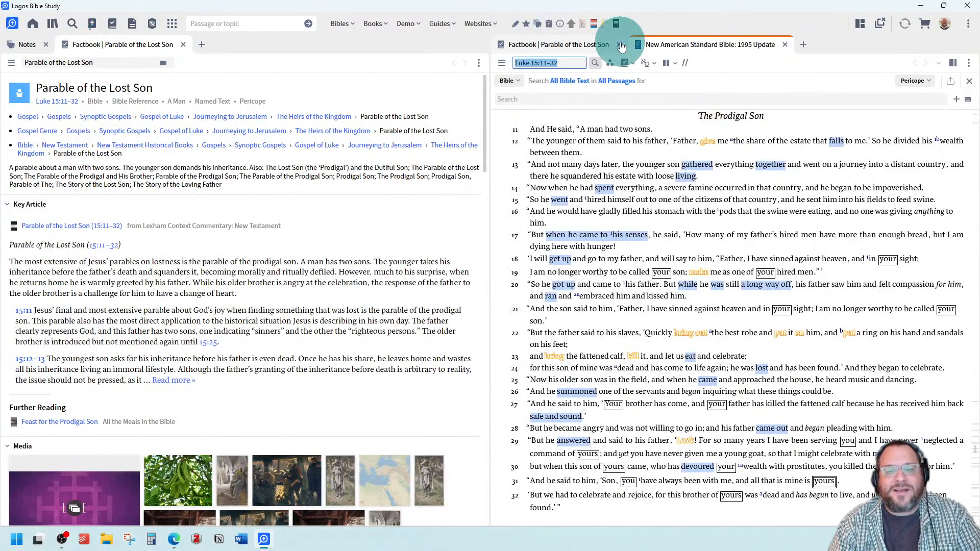
left_click(620, 44)
left_click(183, 44)
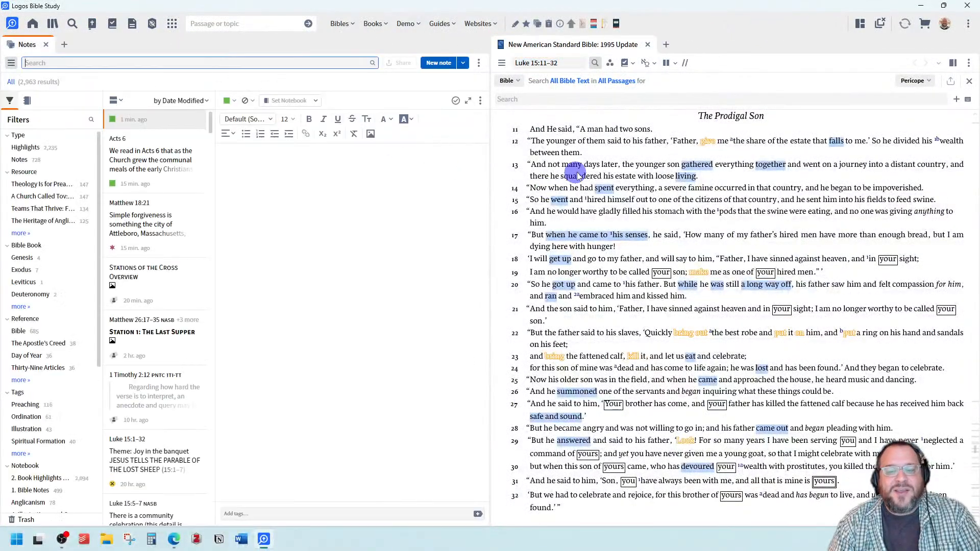
Add a note to the selected text of Luke 15:11–16 in the NASB, reading "Hi, I'm a new note.".
left_click_drag(531, 128, 708, 219)
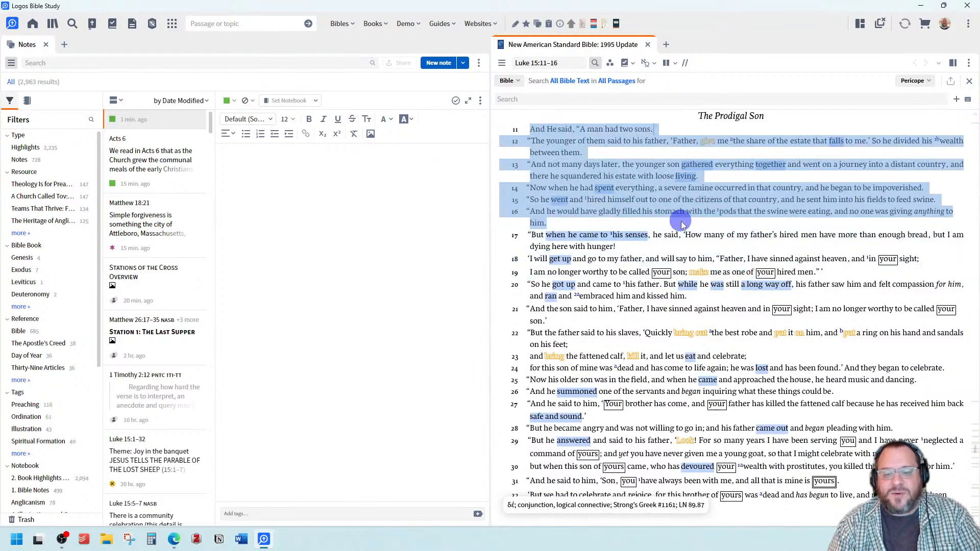
right_click(610, 211)
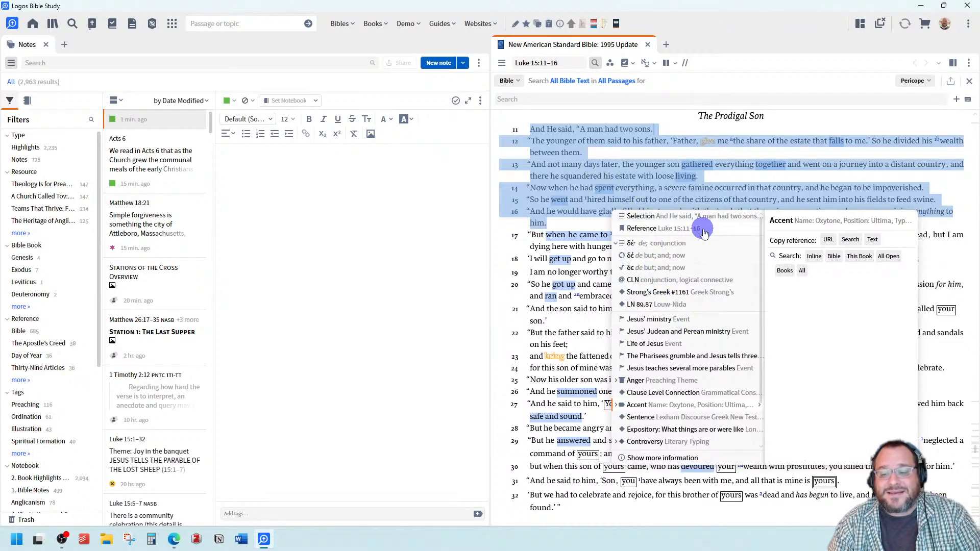
left_click(676, 230)
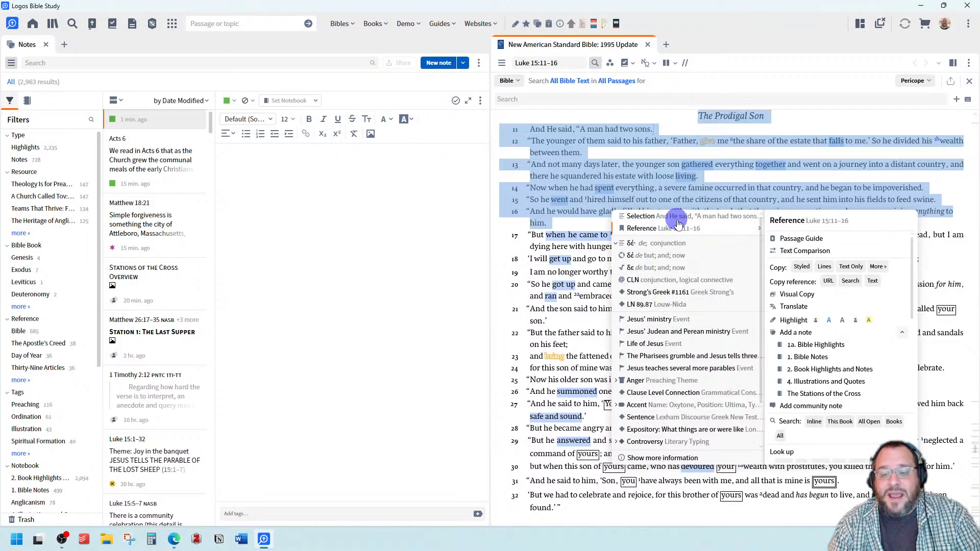
left_click(679, 218)
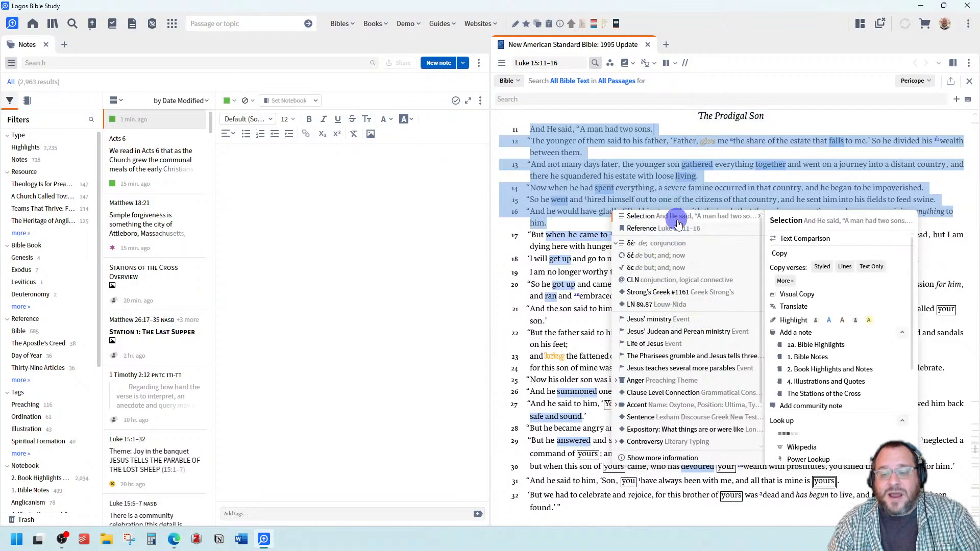
left_click(649, 233)
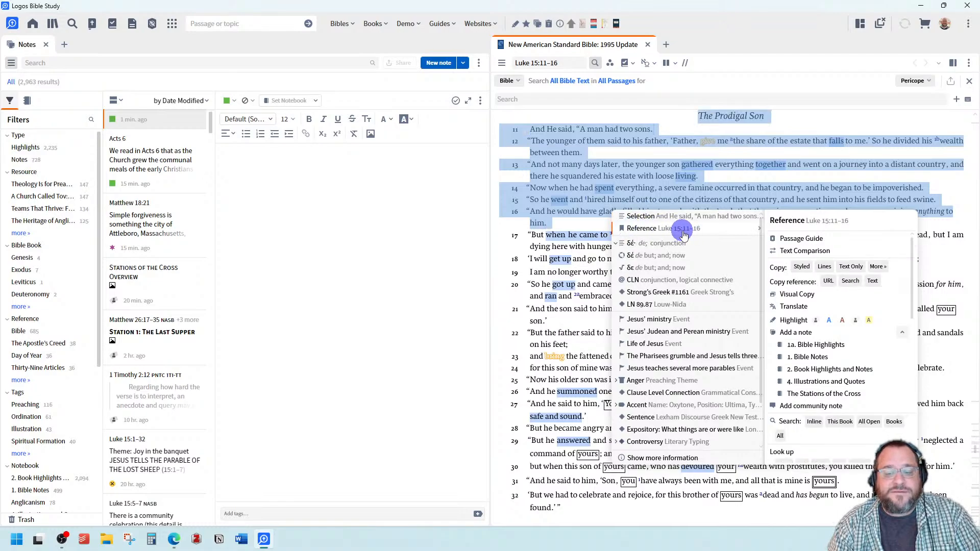
left_click(667, 218)
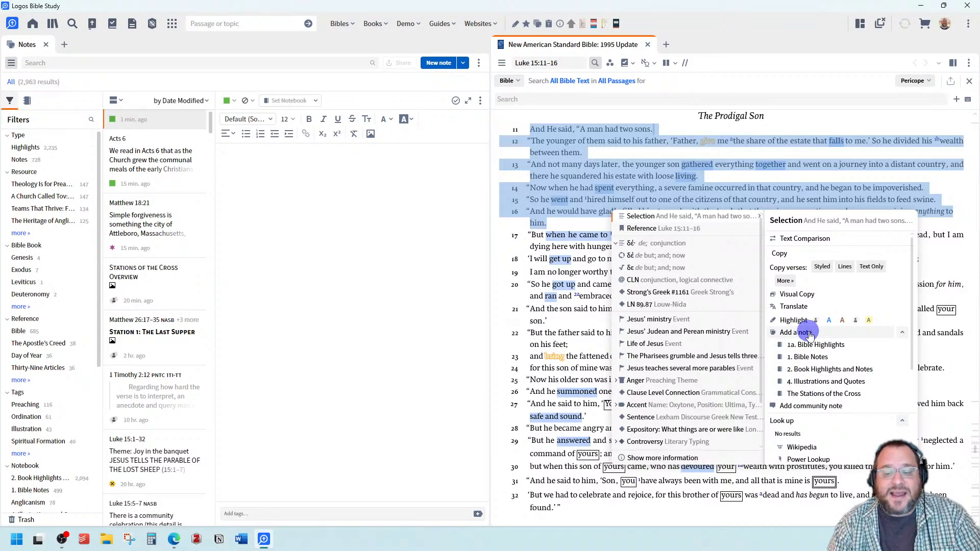
left_click(809, 333)
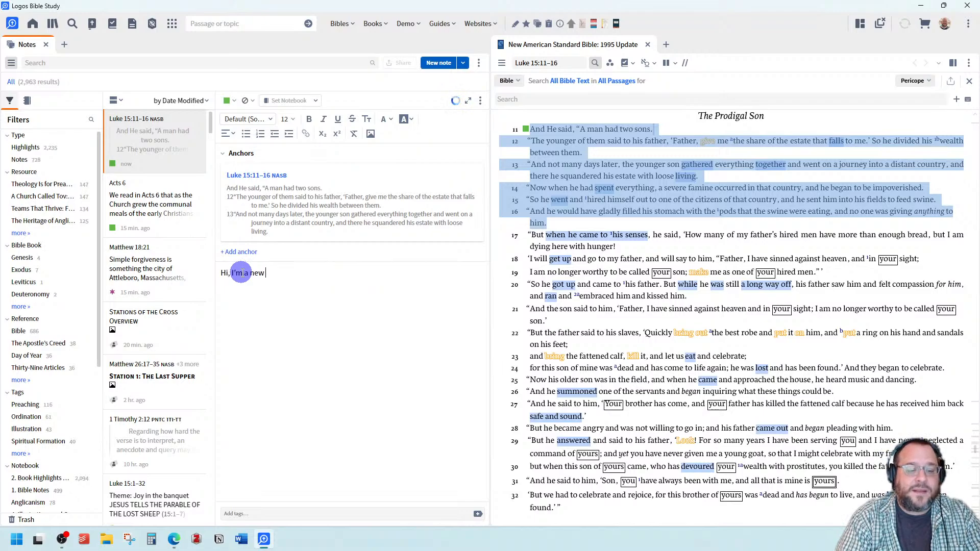
type("note.")
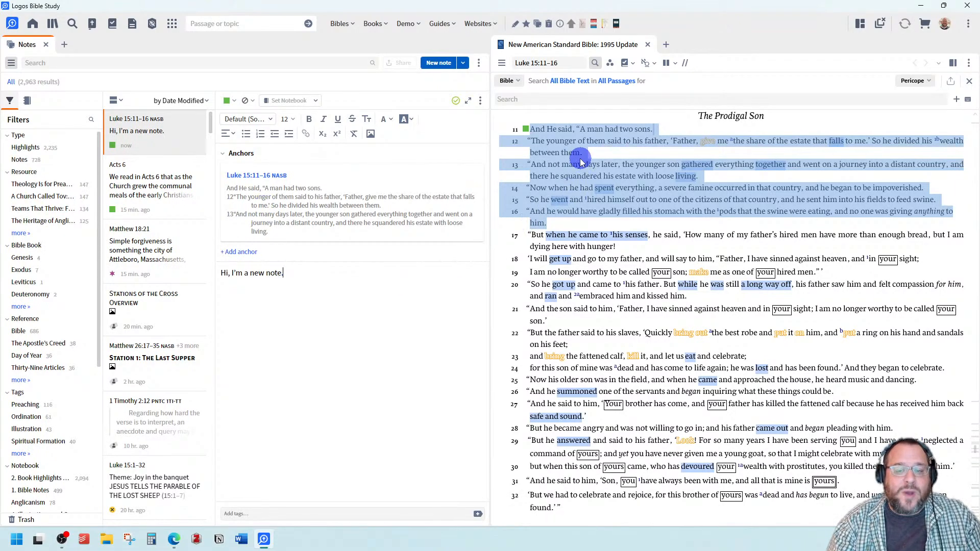
Add an empty note anchored to the reference Luke 15:11–16, and compare its anchor with the text-selection note's.
right_click(547, 161)
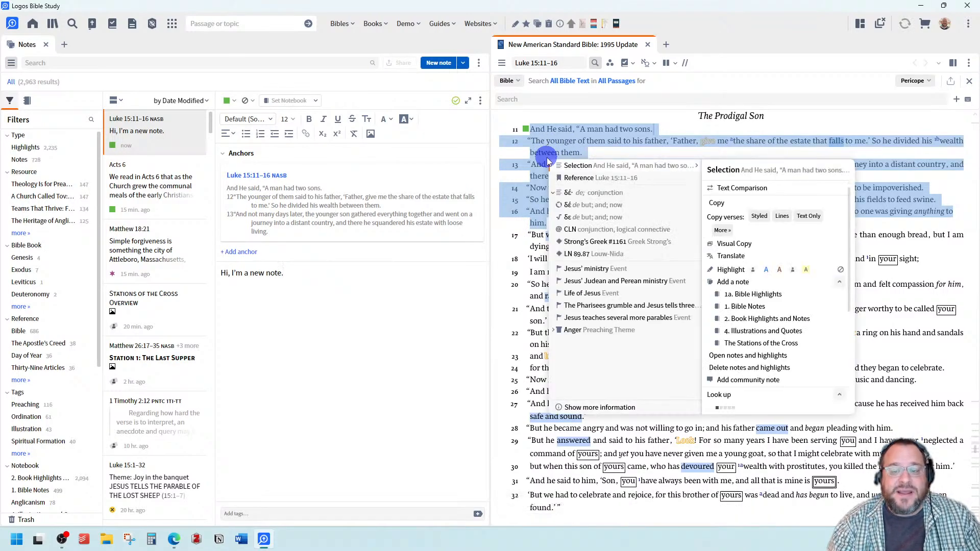
left_click(570, 178)
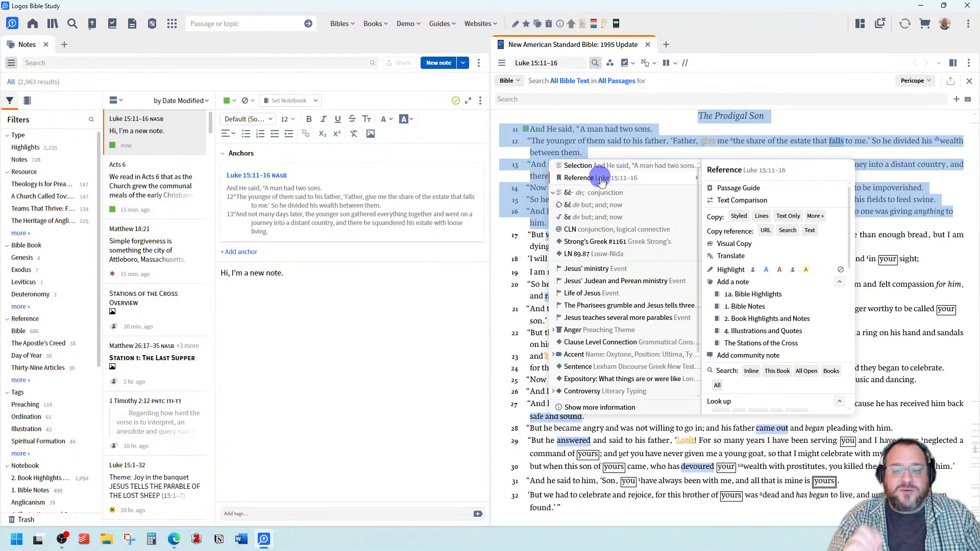
left_click(743, 285)
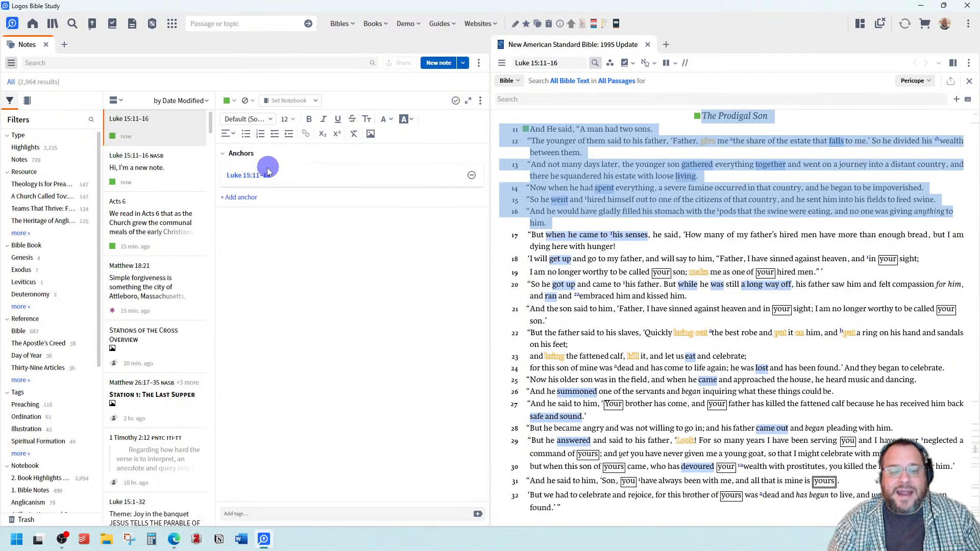
left_click(153, 162)
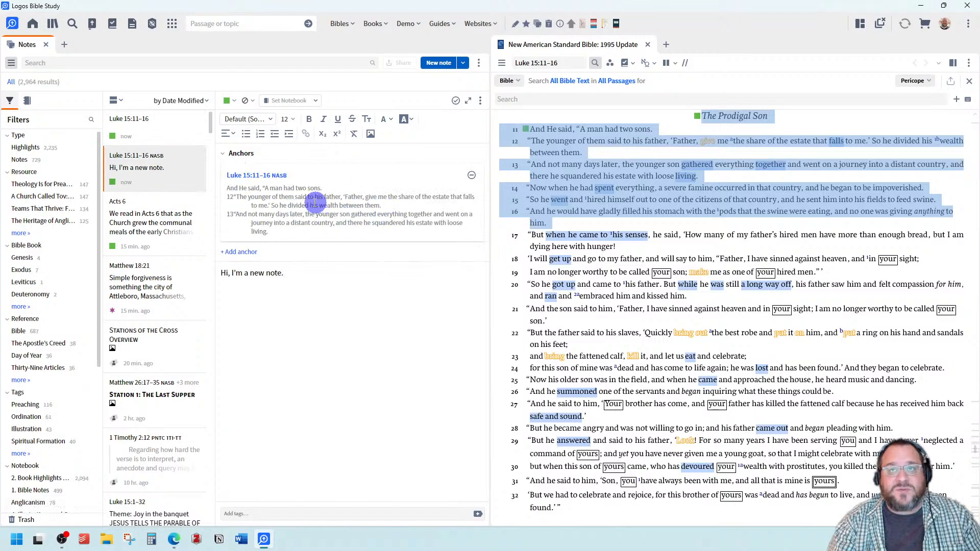
left_click(166, 137)
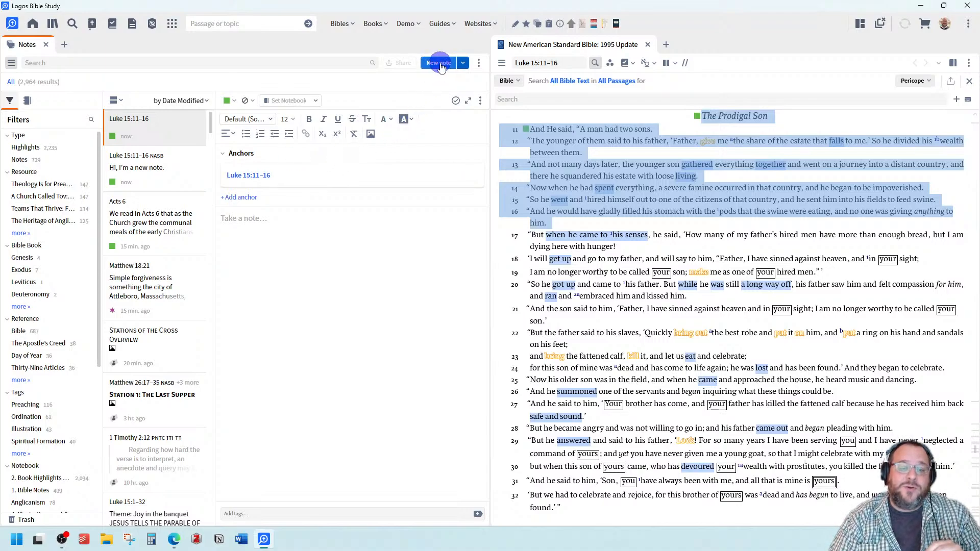
right_click(568, 155)
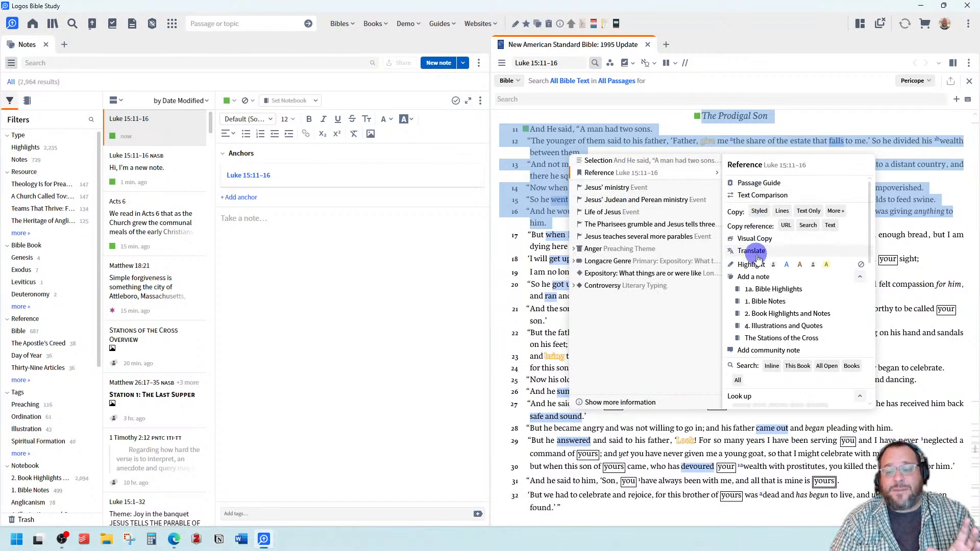
left_click(273, 251)
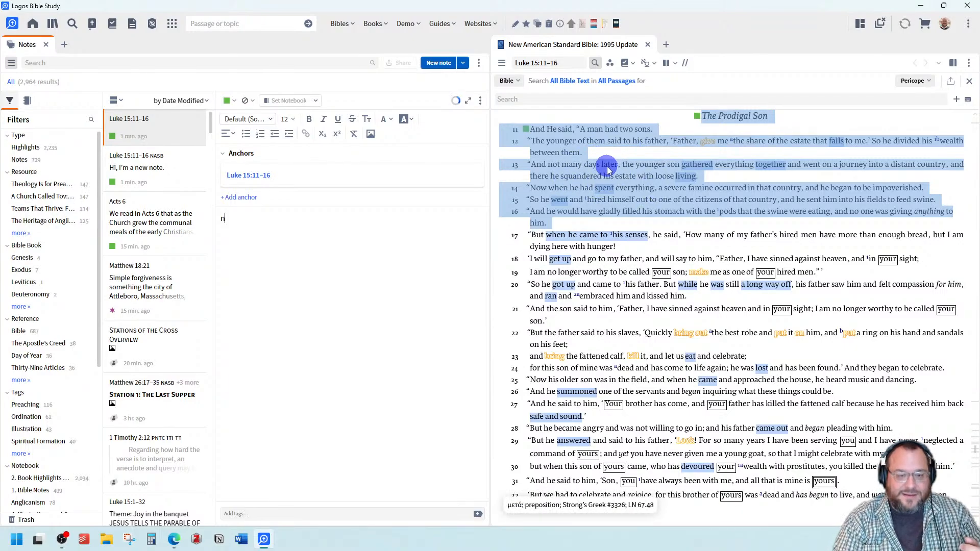
key("BackSpace")
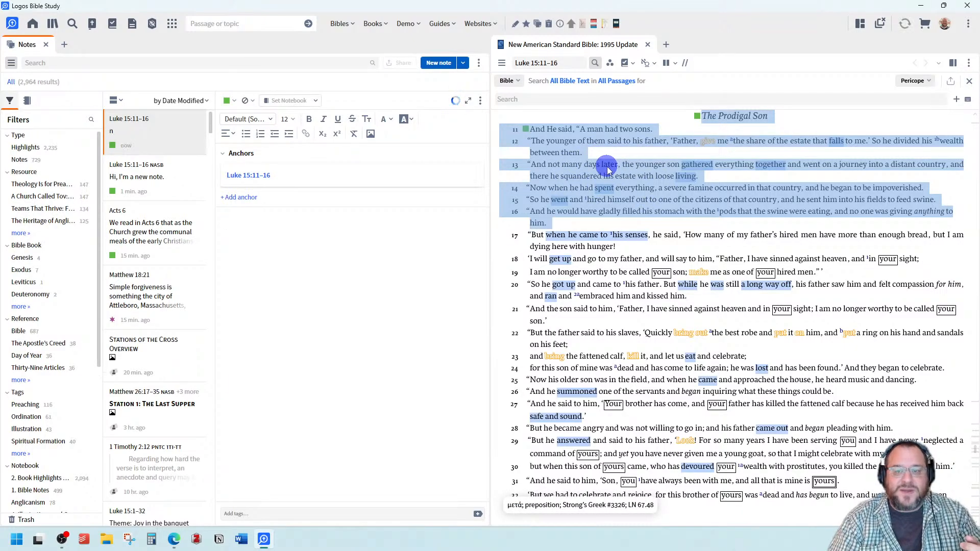
left_click(585, 42)
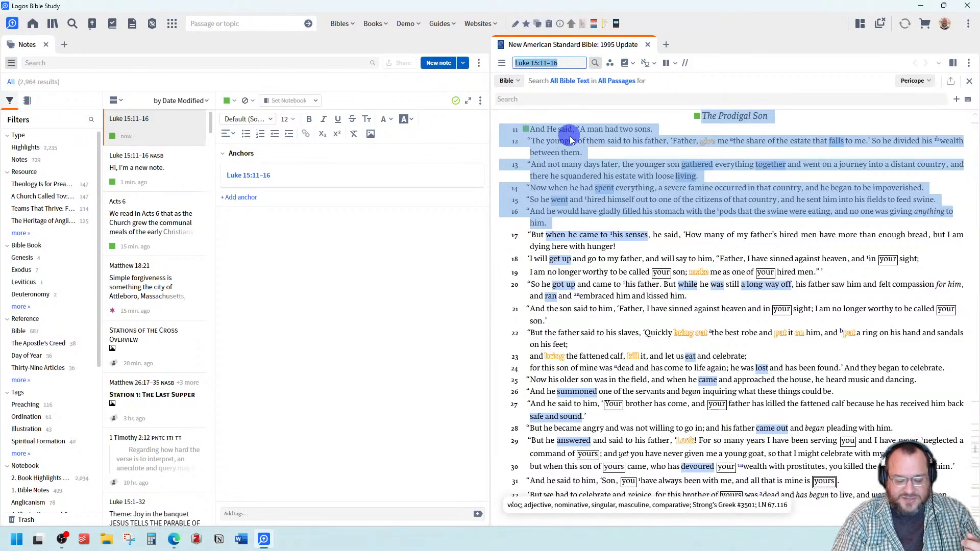
type("n")
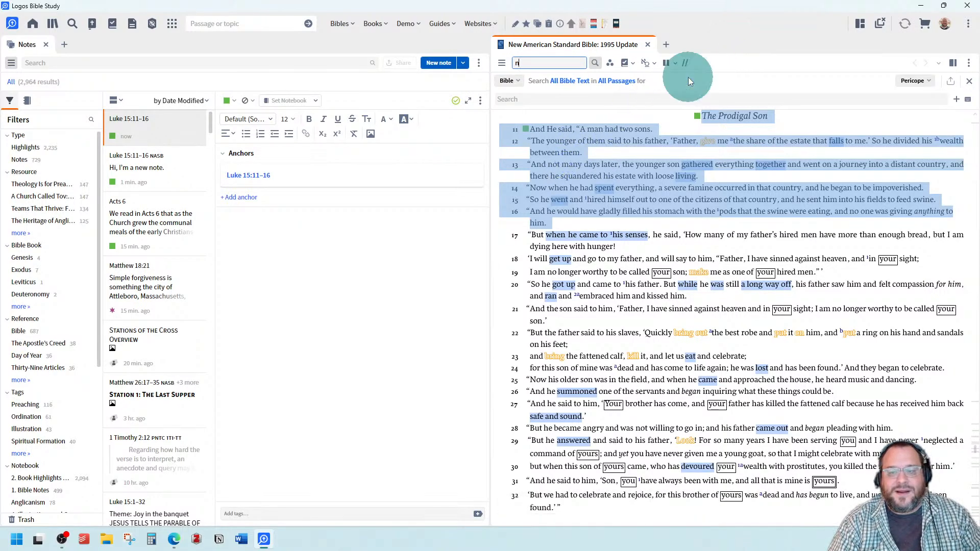
right_click(576, 159)
key("Escape")
left_click(572, 159)
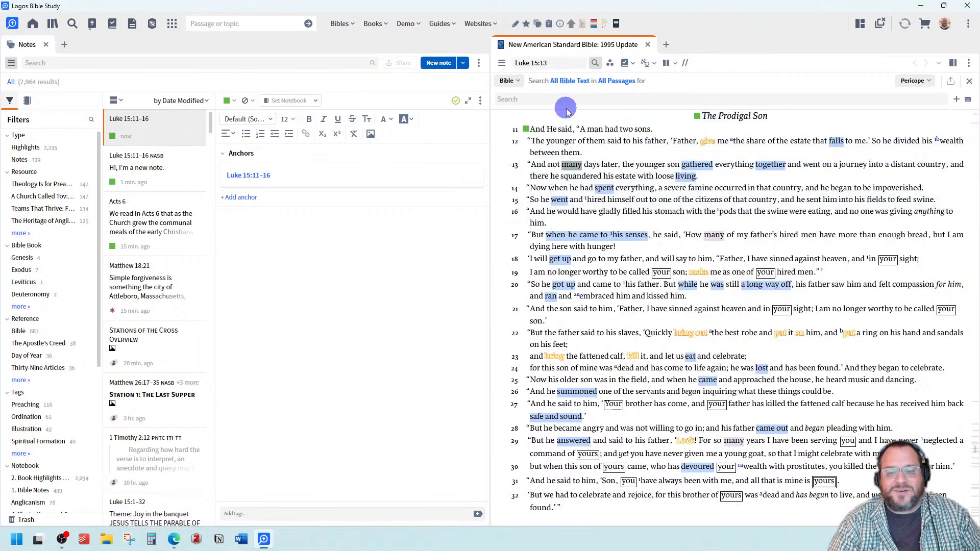
View the Luke 15:11–16 text note from its marker in the NASB, and add an empty note to selected text in Luke 15:12–13.
left_click(526, 129)
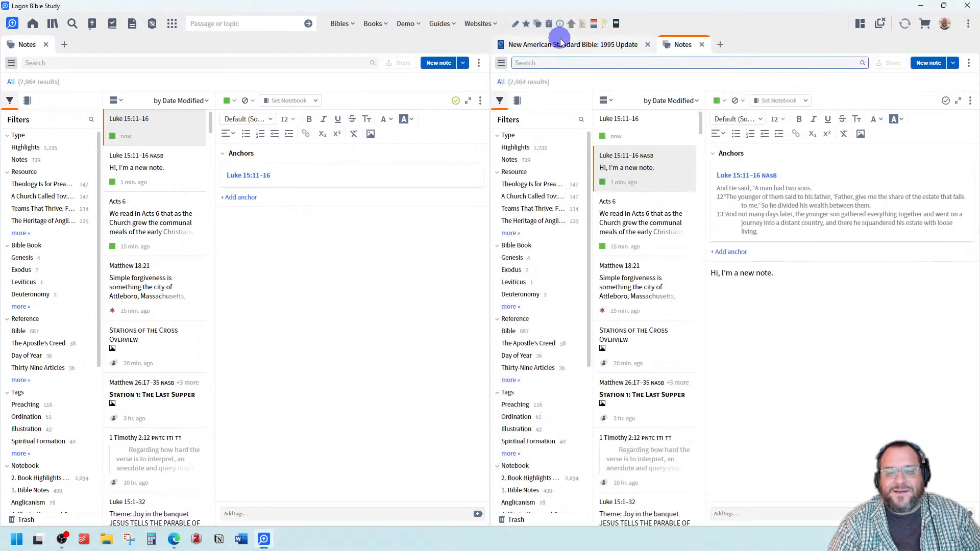
left_click(561, 44)
left_click_drag(541, 153, 591, 185)
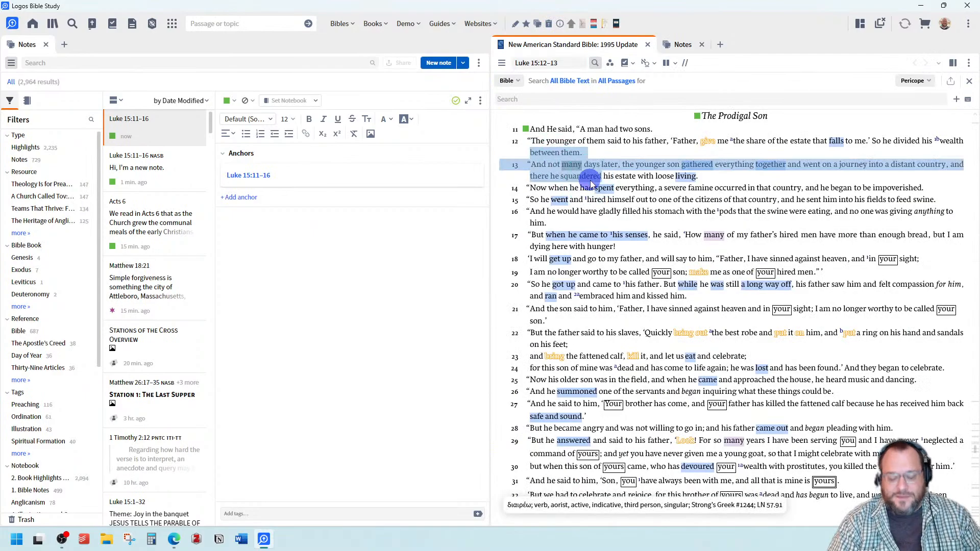
key("ctrl+alt+n")
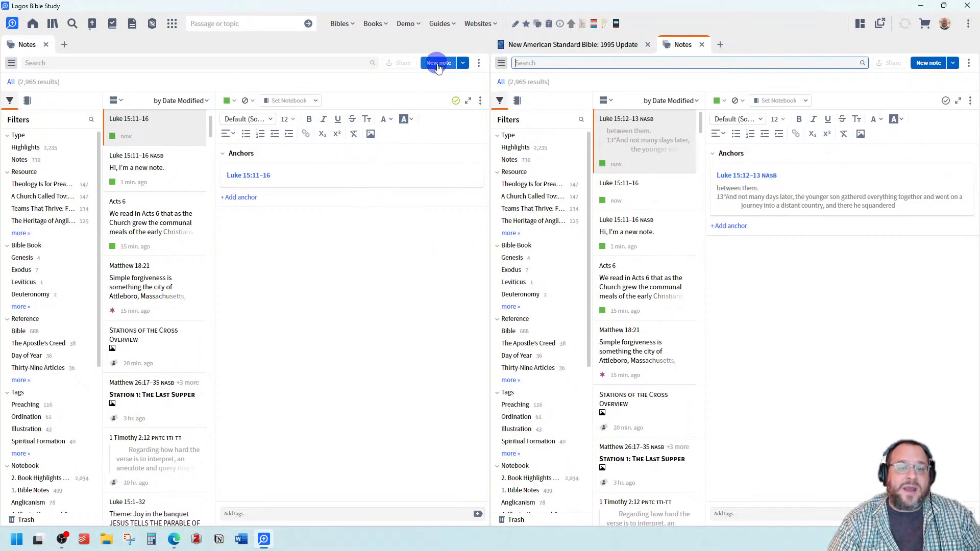
Select the whole verse Luke 15:14 in the NASB and view the note options for its reference.
left_click(573, 45)
right_click(582, 187)
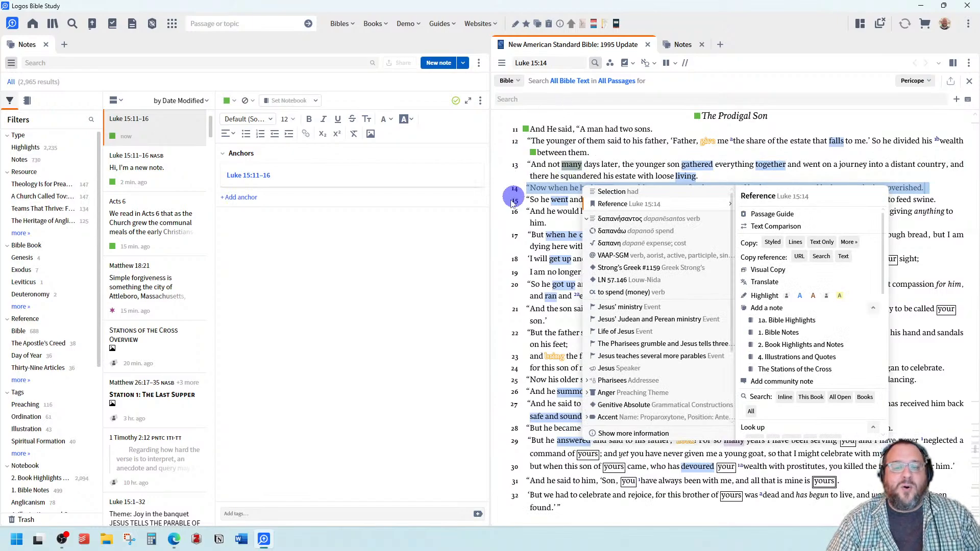
left_click(406, 268)
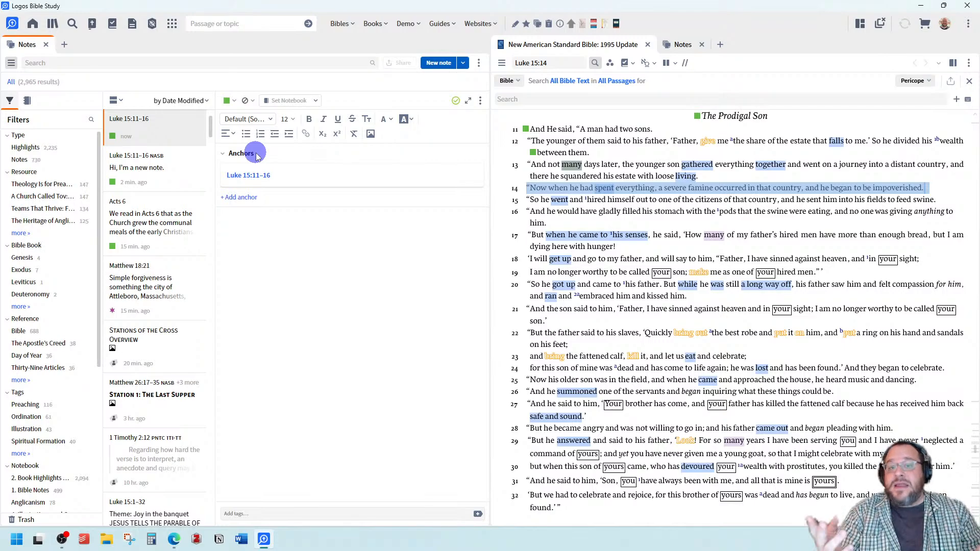
Remove the reference anchor from the empty Luke 15:11–16 note and set its note icon to none.
left_click(470, 175)
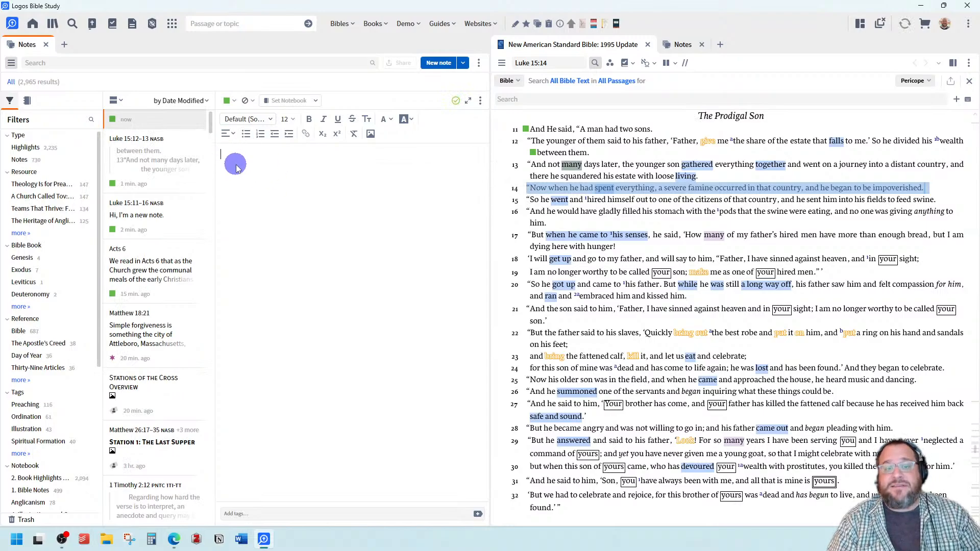
left_click(227, 101)
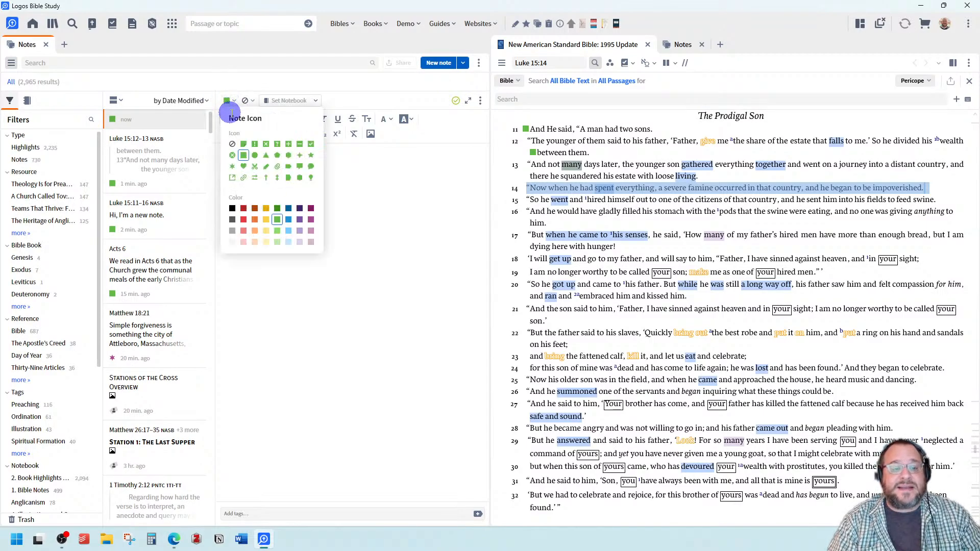
left_click(232, 145)
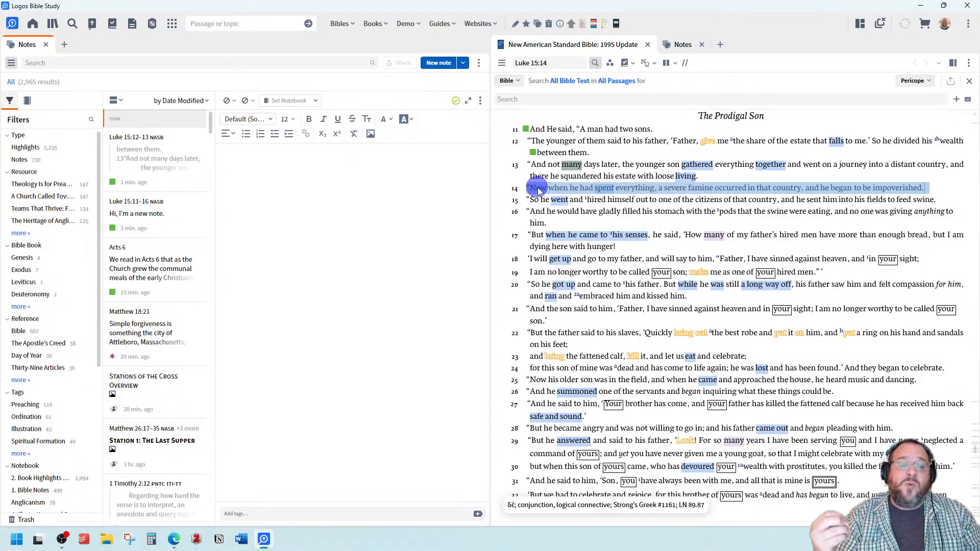
Anchor the blank note to the selected text of Luke 15:14 in the NASB.
left_click(480, 101)
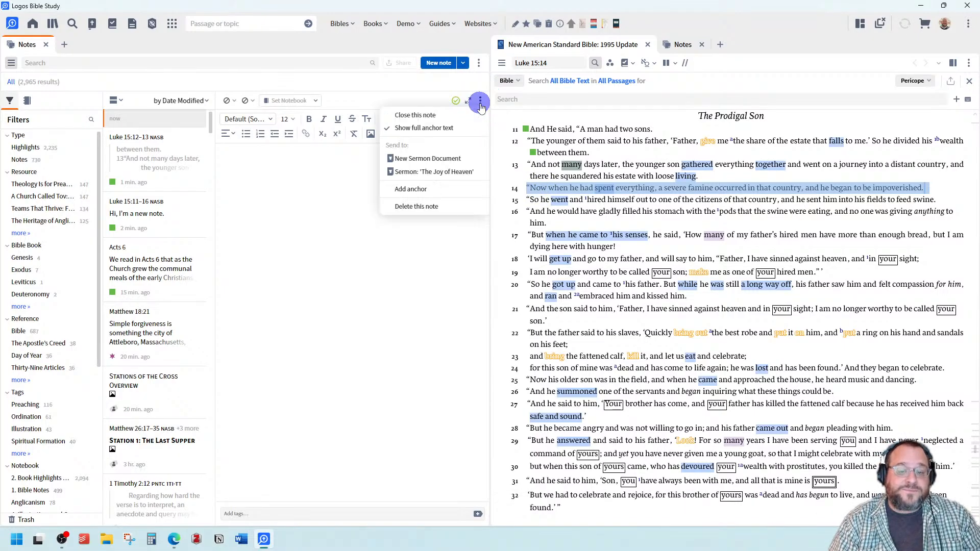
left_click(223, 181)
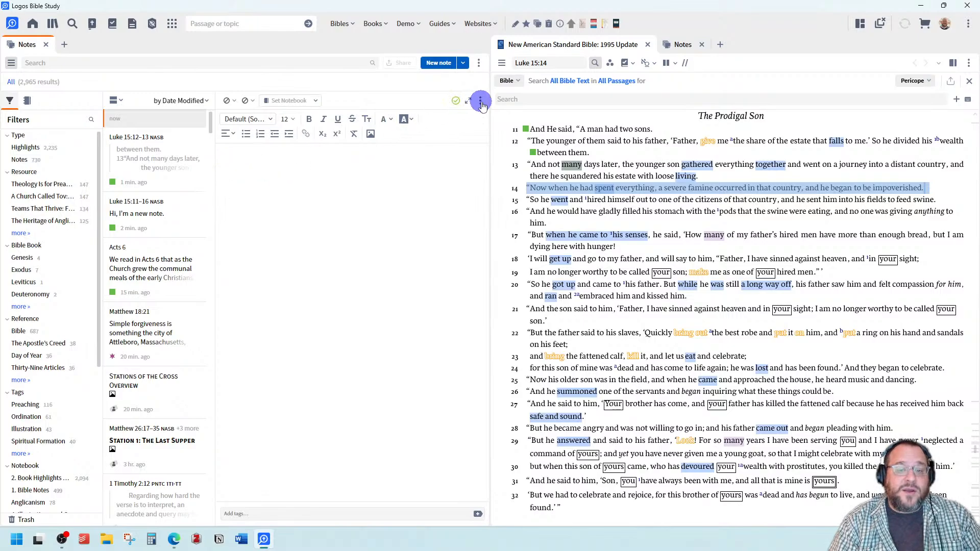
left_click(480, 102)
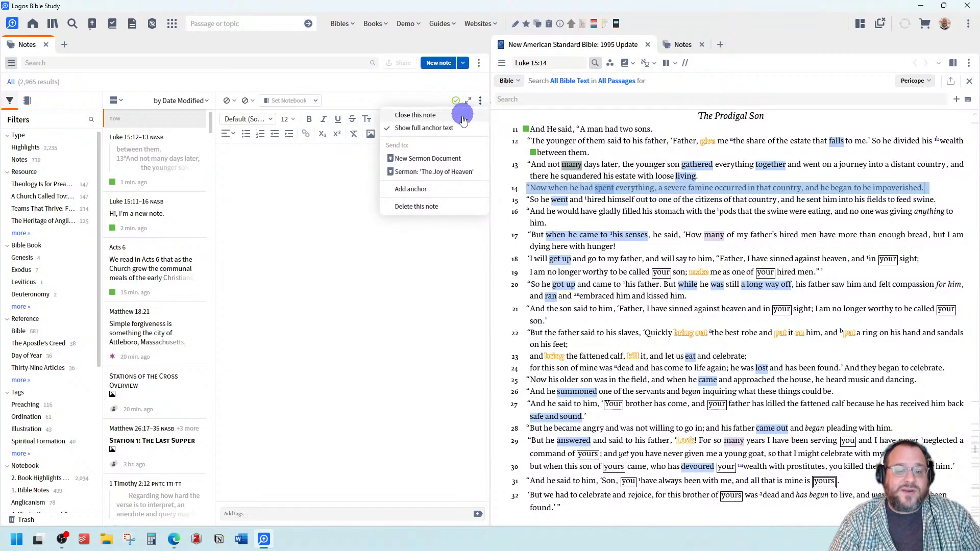
left_click(414, 189)
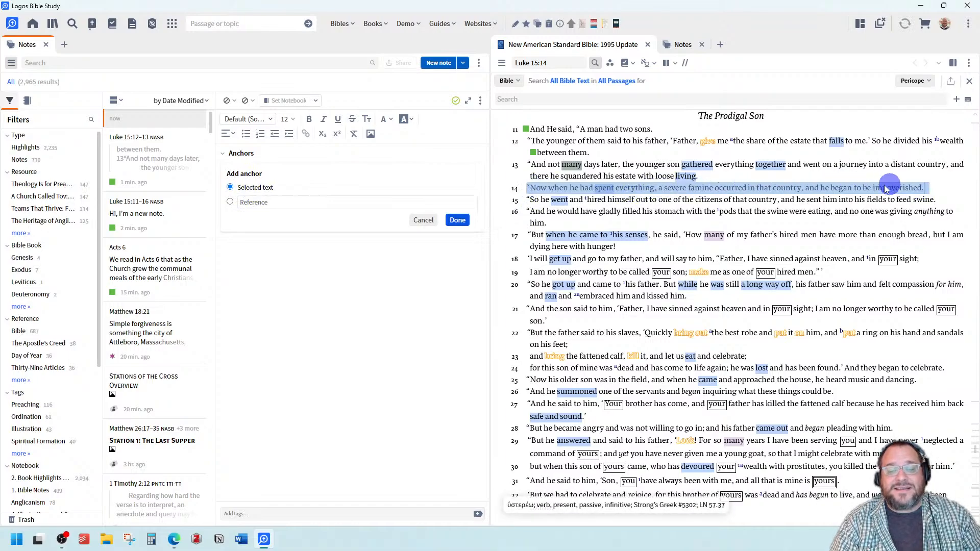
left_click(457, 219)
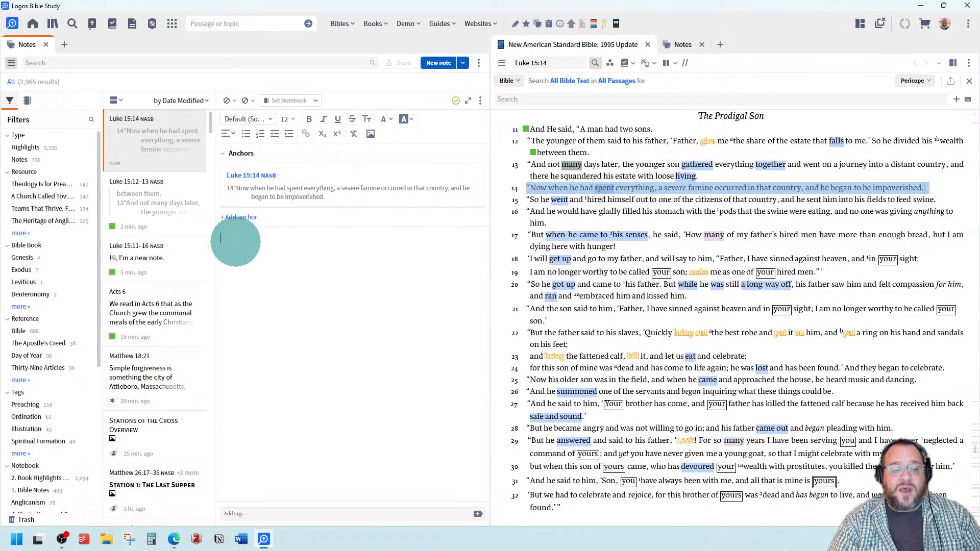
Write "A severe famine would be difficult." in the body of the Luke 15:14 note.
left_click(237, 242)
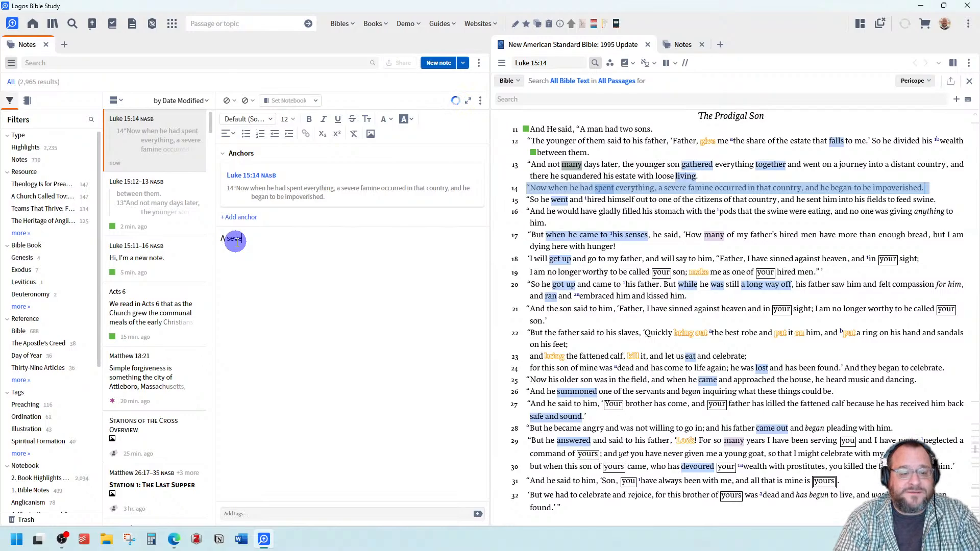
type("re famine would b")
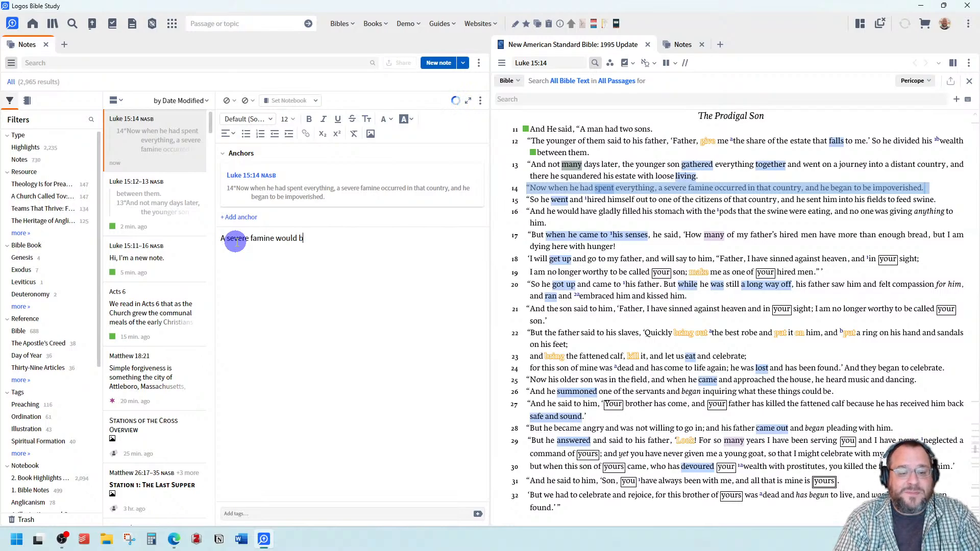
type("e difficult.")
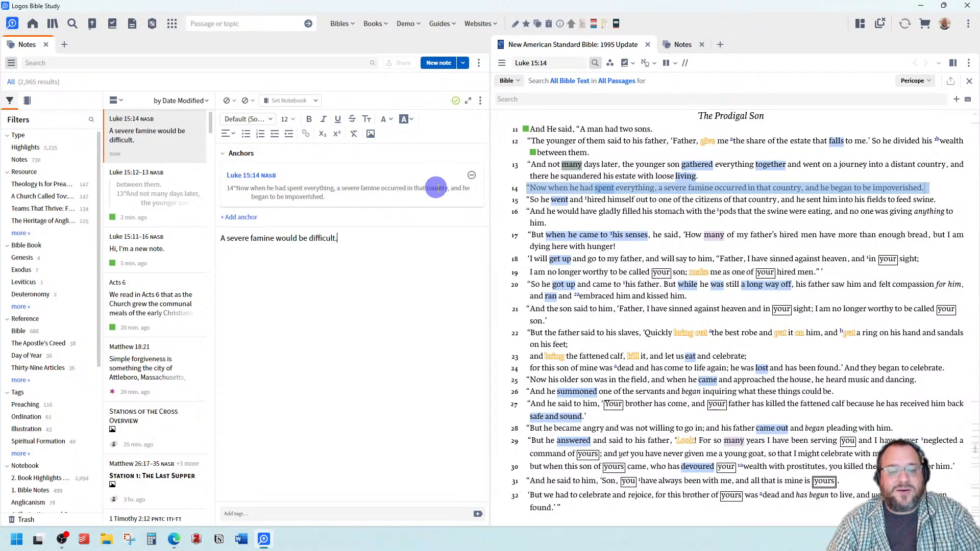
left_click(346, 238)
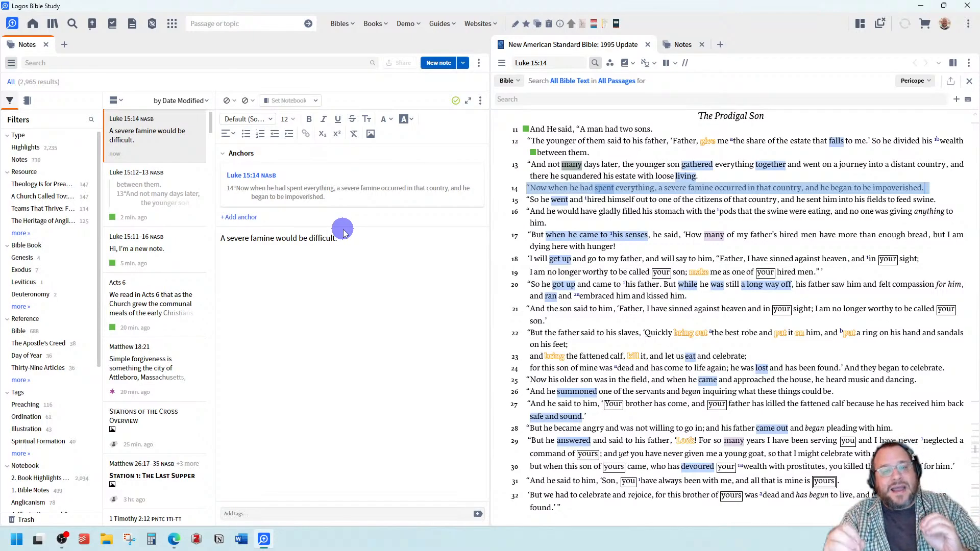
Set the Luke 15:14 note's icon to a black upward arrow.
left_click(236, 102)
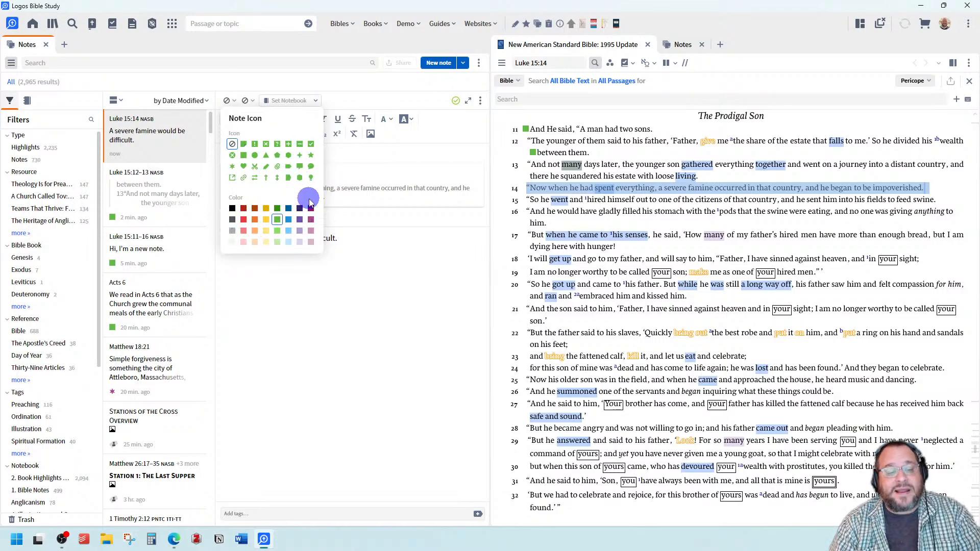
left_click(266, 179)
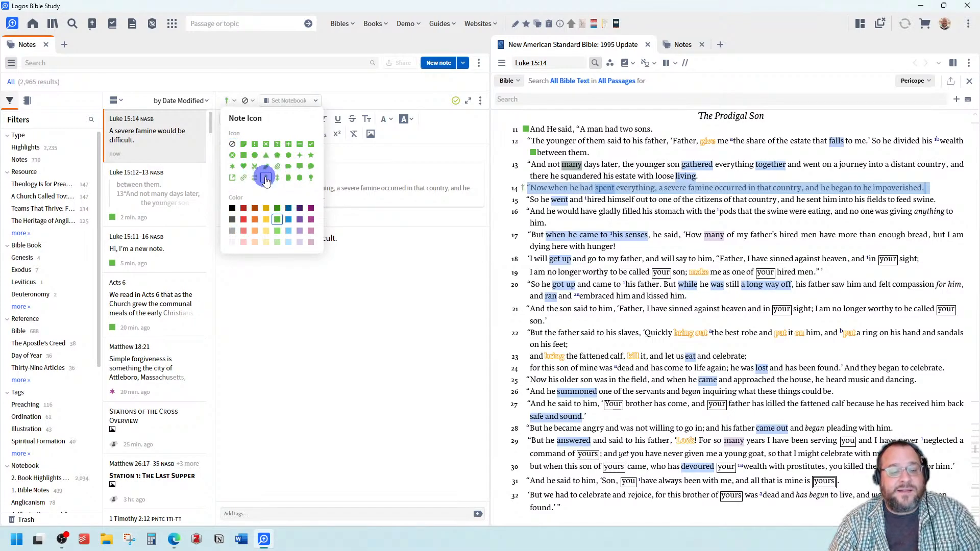
left_click(232, 209)
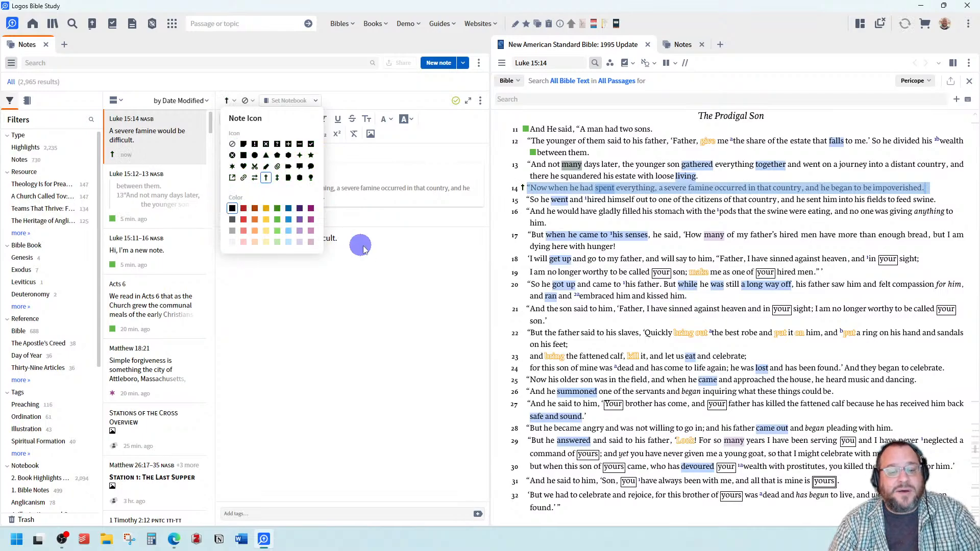
left_click(394, 249)
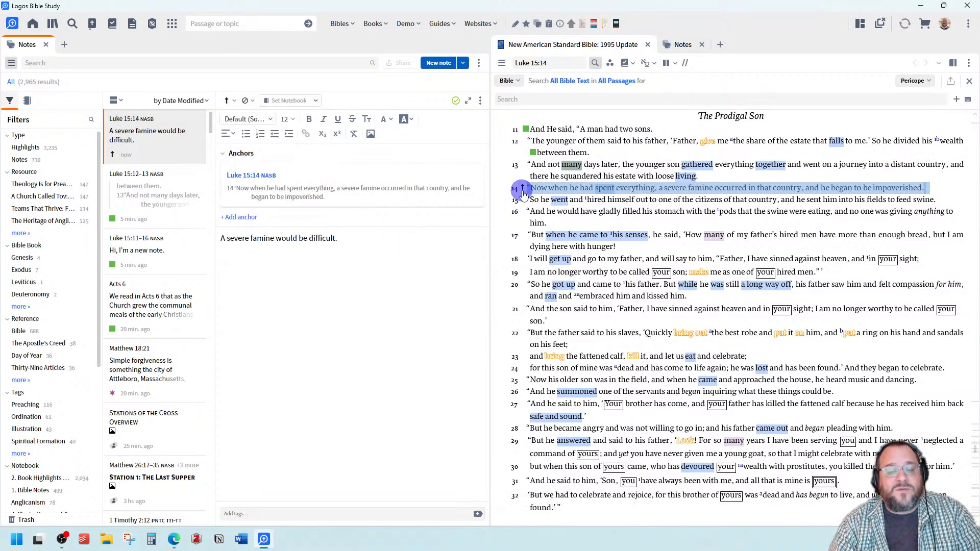
mouse_move(523, 193)
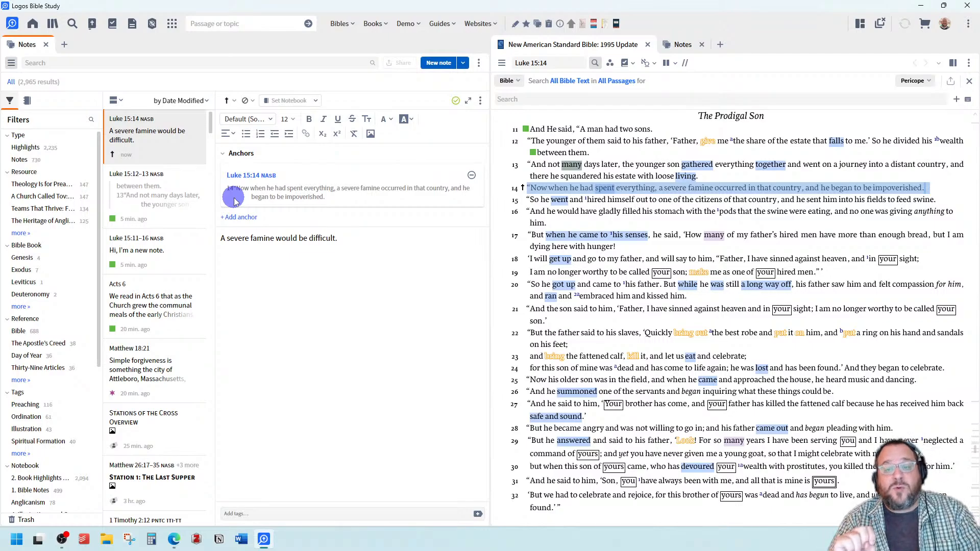
Open the Faithlife Study Bible and switch it to The ESV Study Bible through its parallel resources.
left_click(372, 24)
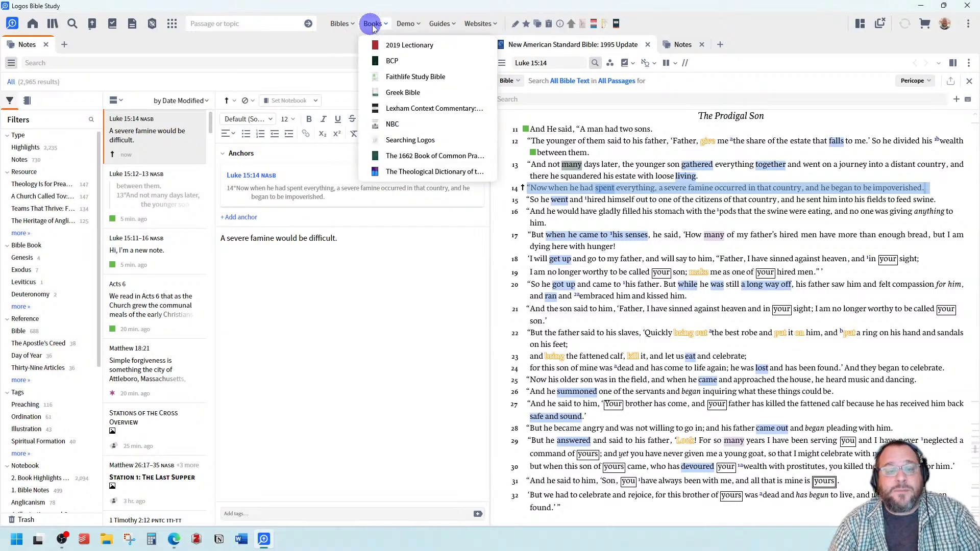
left_click(411, 81)
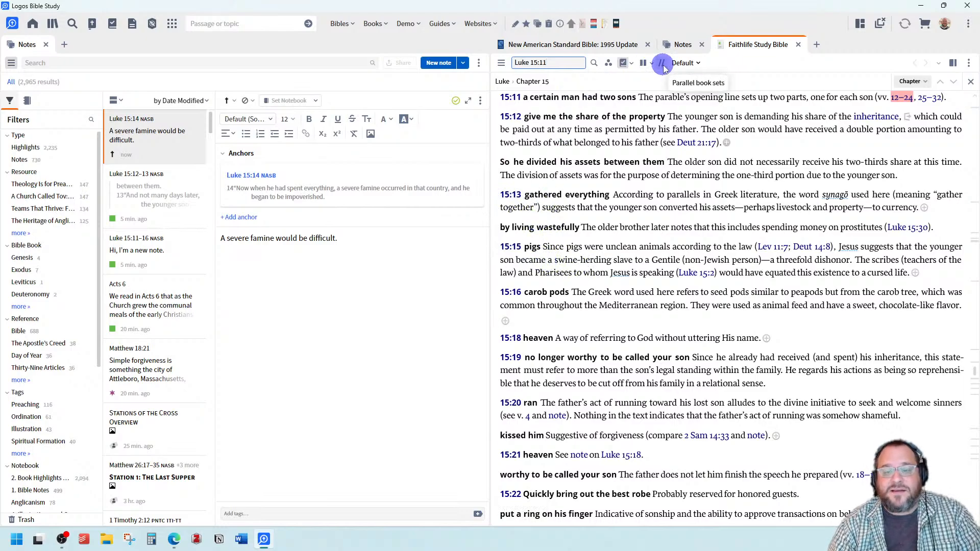
left_click(764, 48)
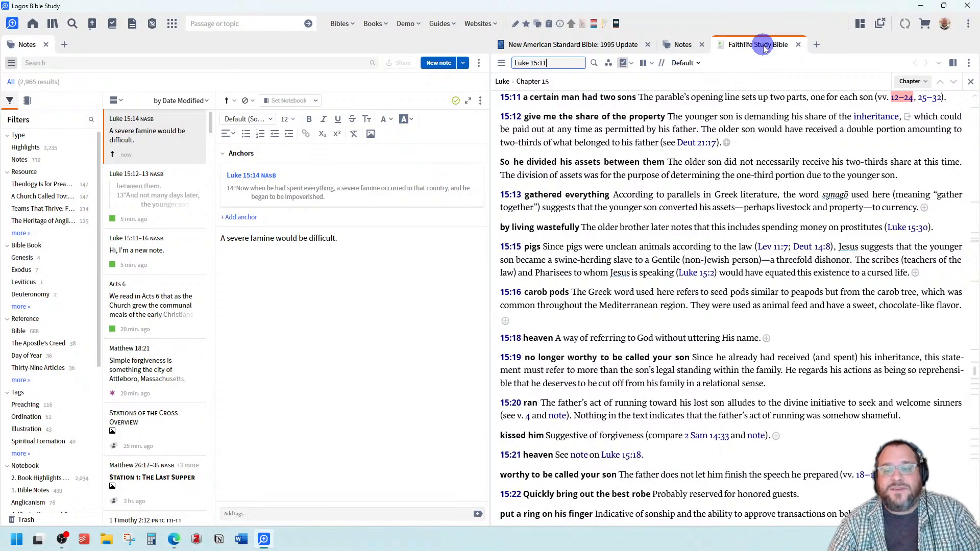
left_click(661, 64)
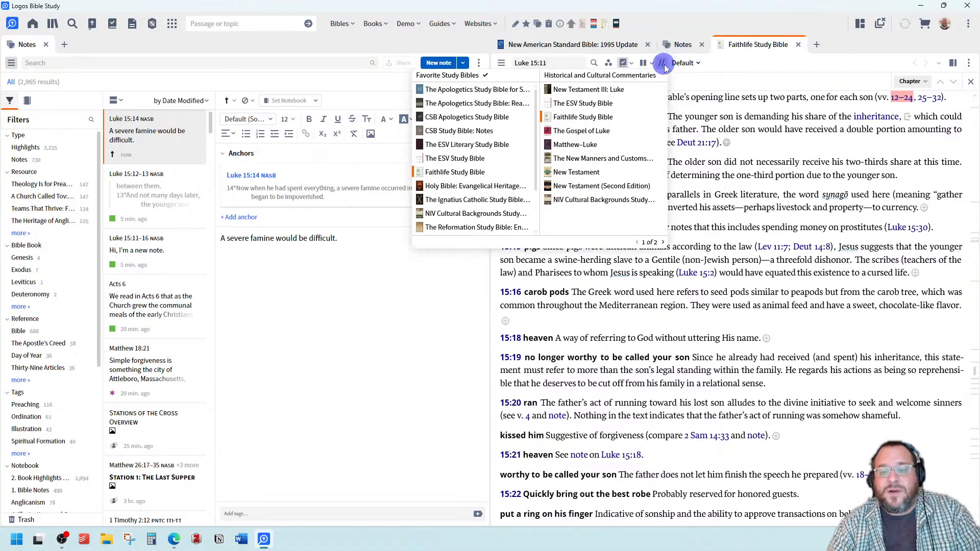
left_click(661, 64)
left_click(661, 64)
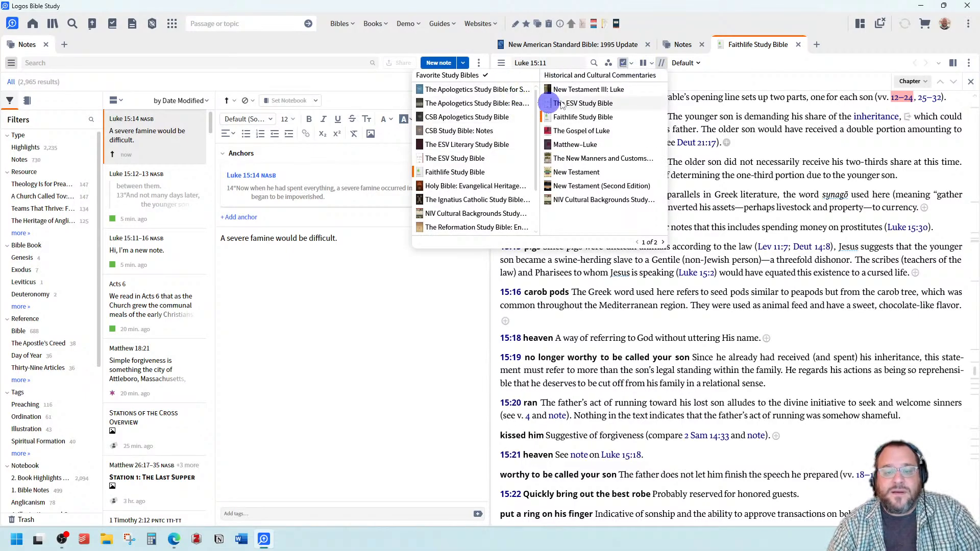
left_click(580, 103)
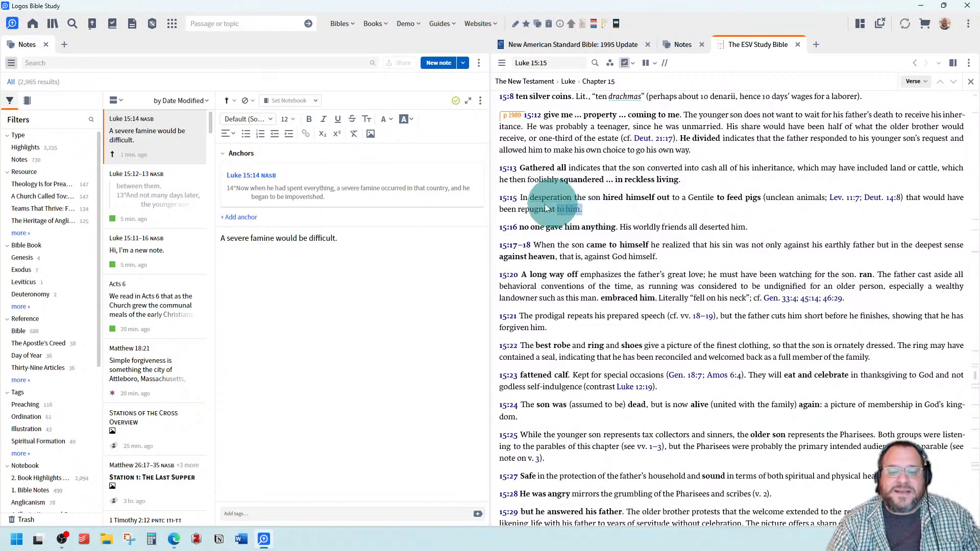
Add the ESV Study Bible's full comment on Luke 15:15 as a second selected-text anchor of the famine note.
left_click_drag(544, 203, 506, 200)
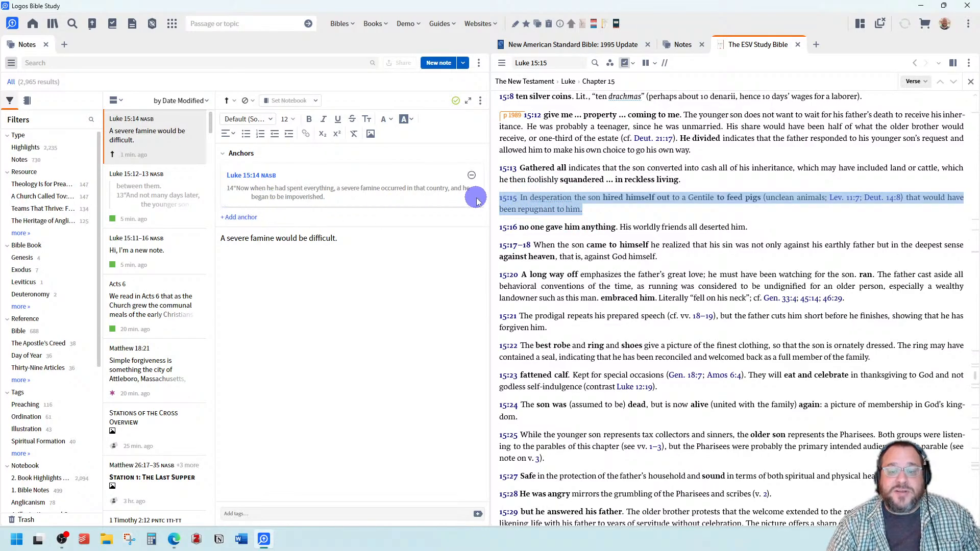
left_click(246, 216)
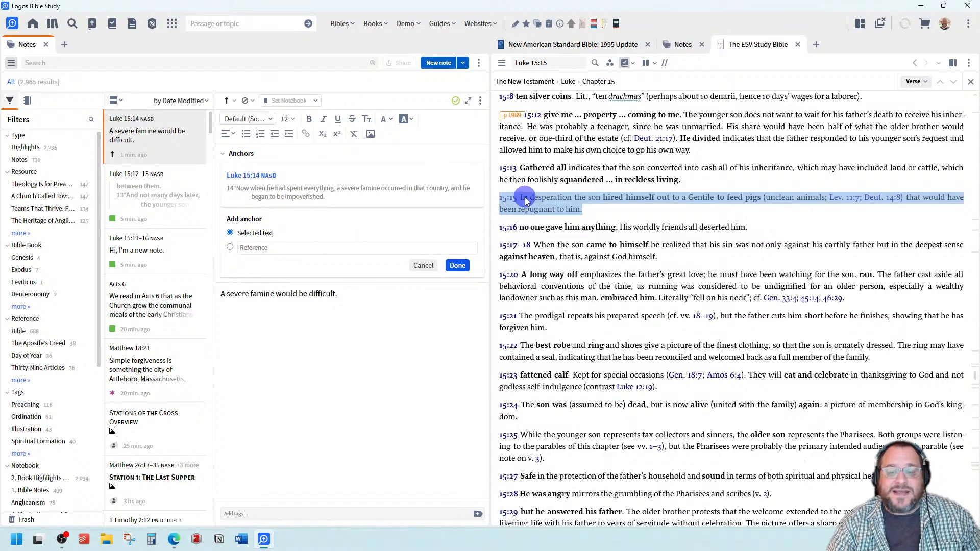
left_click(457, 265)
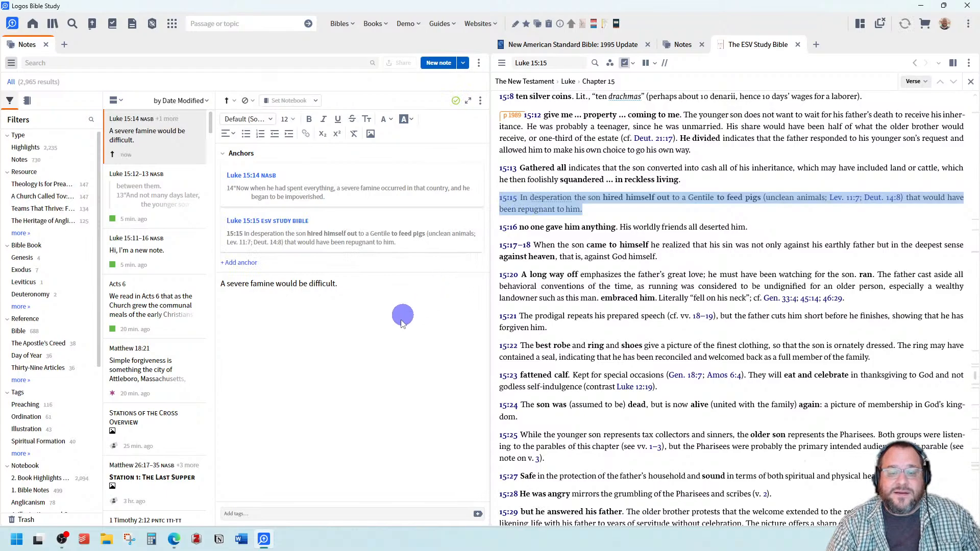
left_click(371, 332)
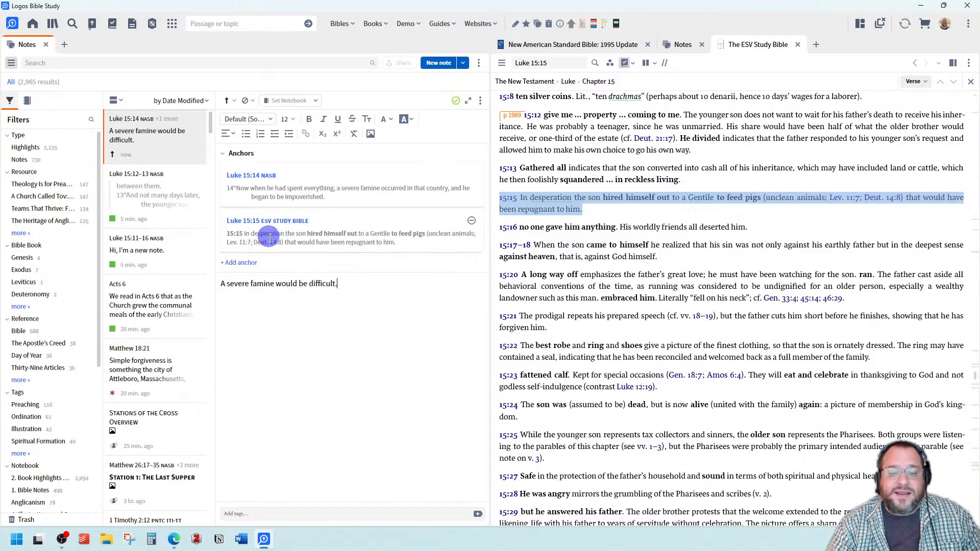
Look through the ESV Study Bible's visual filters, including Notes and Highlights and the display options for Footnotes.
left_click(610, 62)
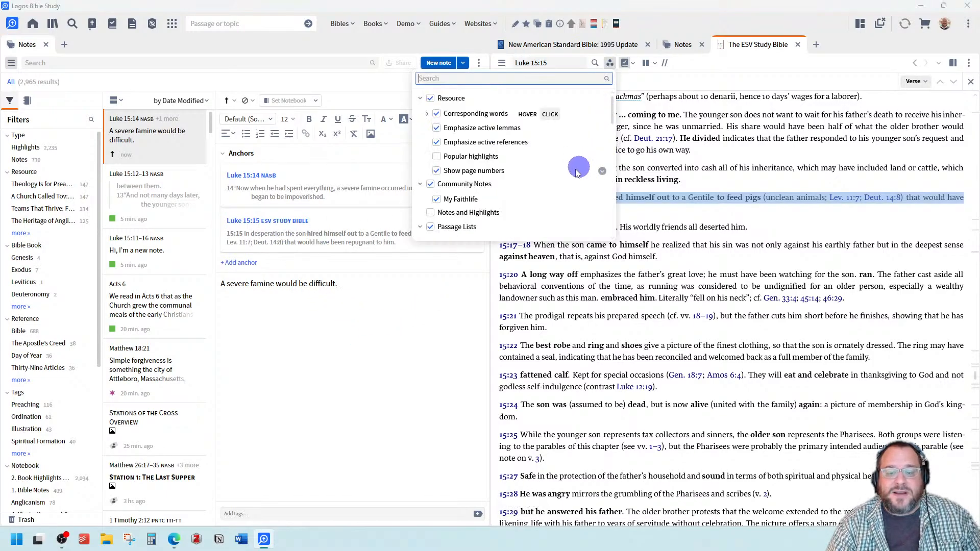
scroll(561, 168, "down", 3)
scroll(503, 176, "down", 5)
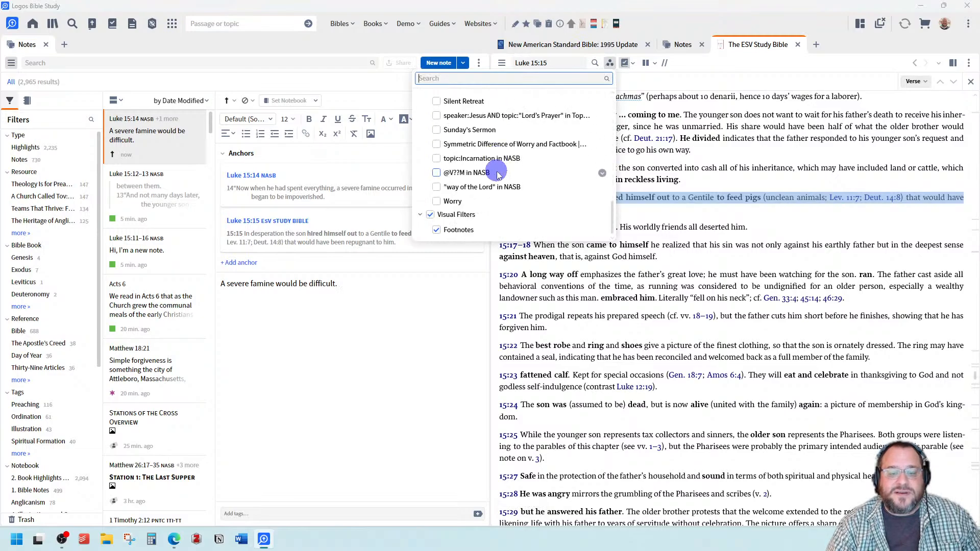
scroll(442, 228, "up", 5)
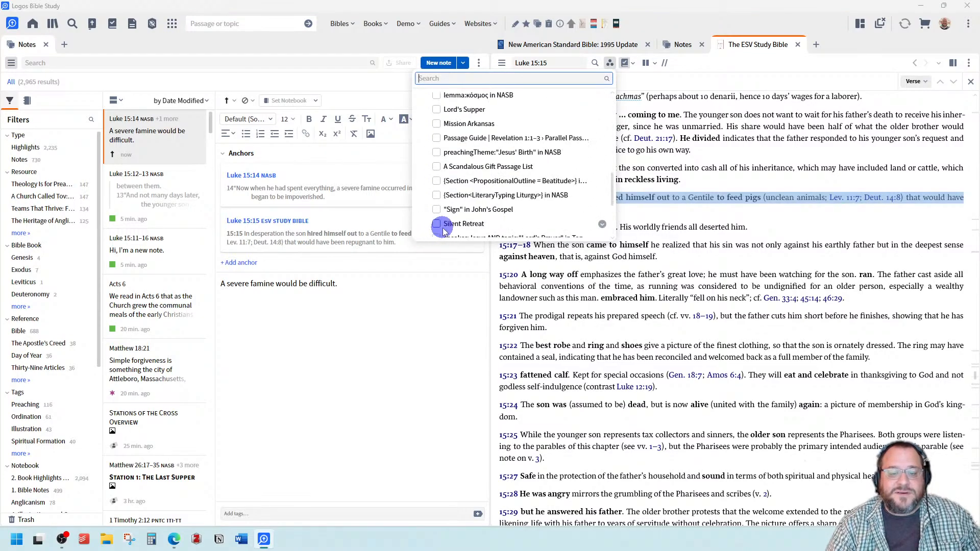
scroll(442, 229, "up", 6)
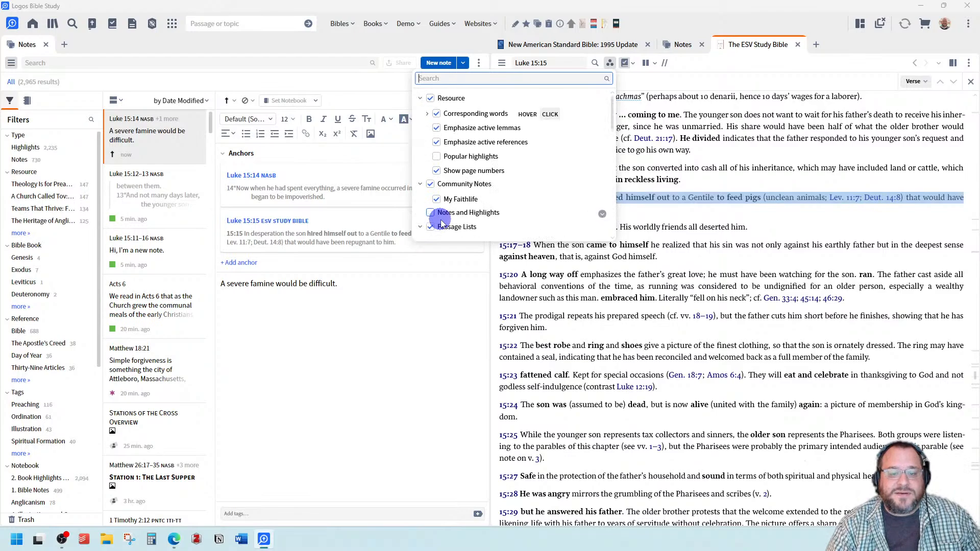
left_click(393, 308)
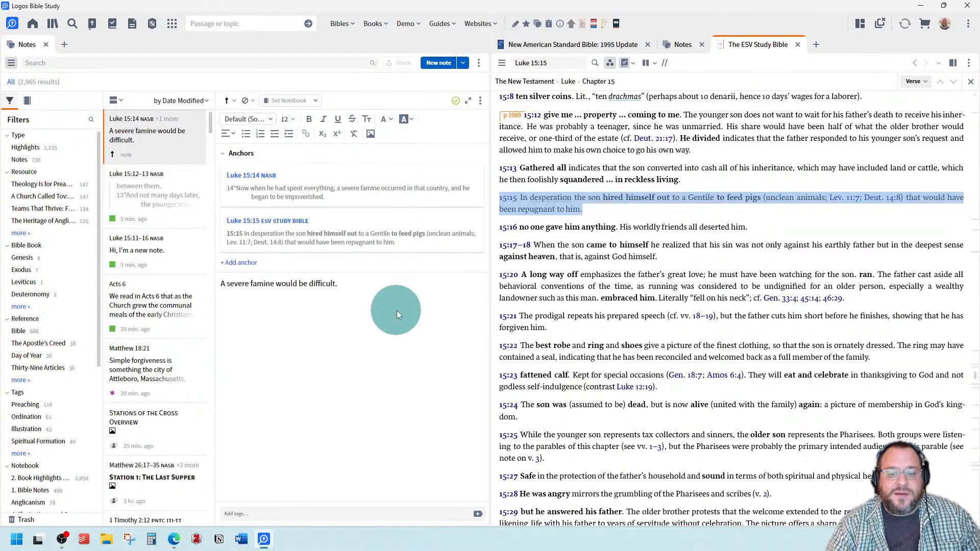
left_click(586, 233)
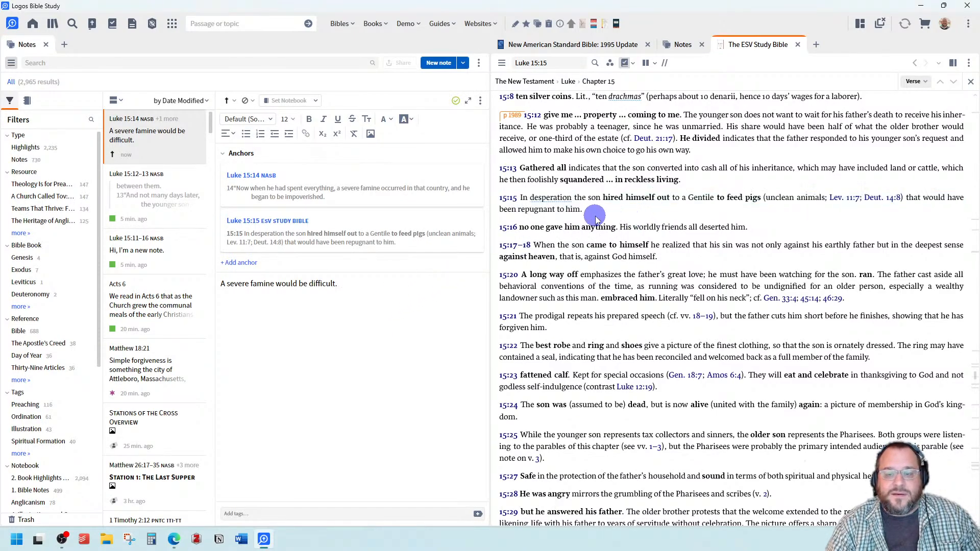
left_click(616, 67)
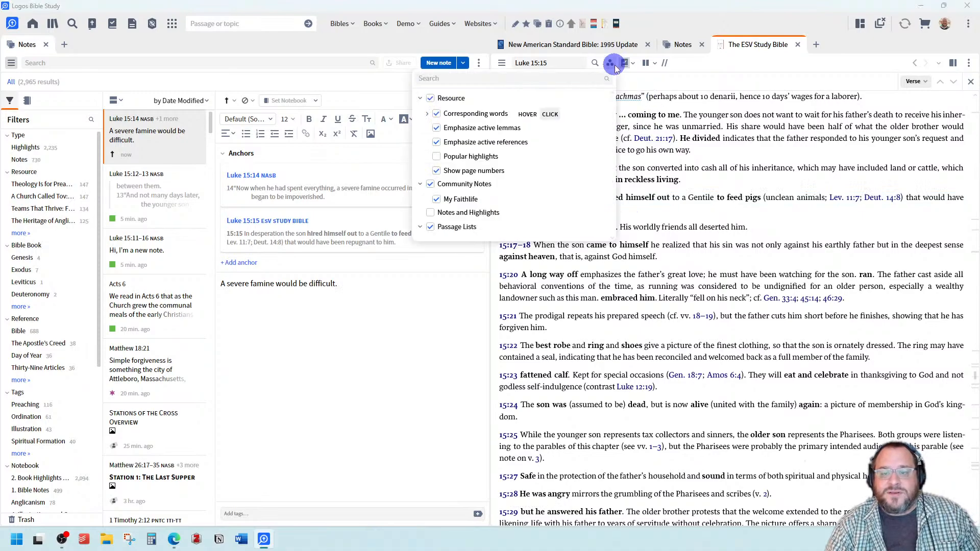
scroll(457, 164, "down", 5)
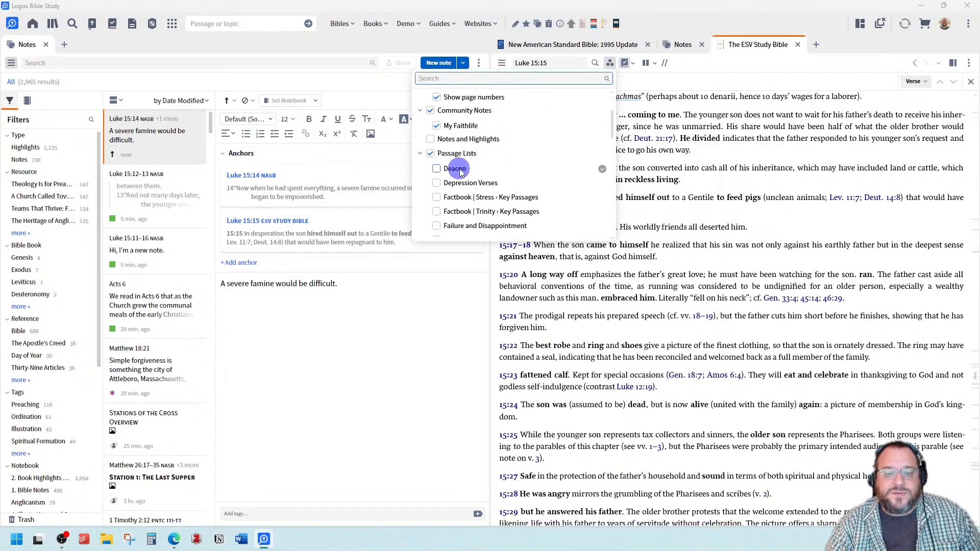
scroll(459, 171, "down", 5)
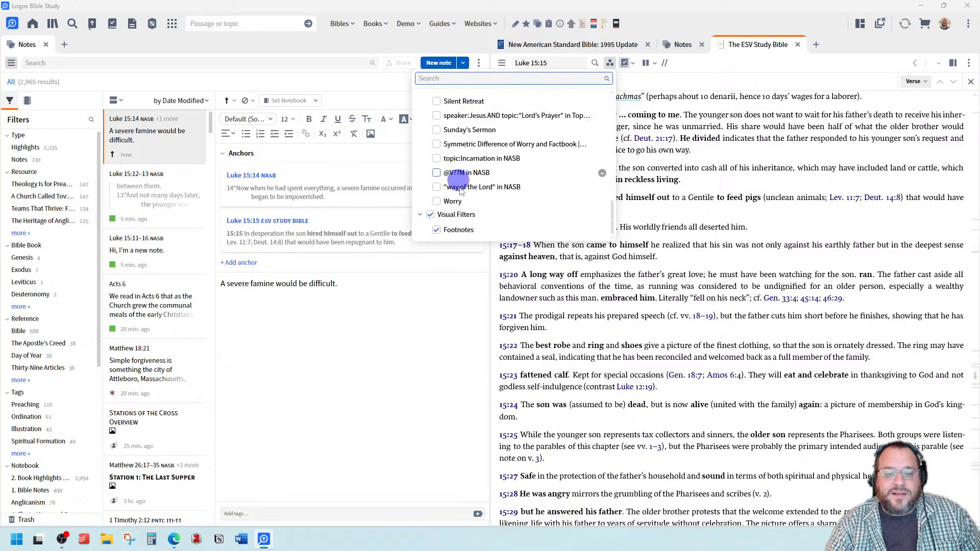
left_click(602, 217)
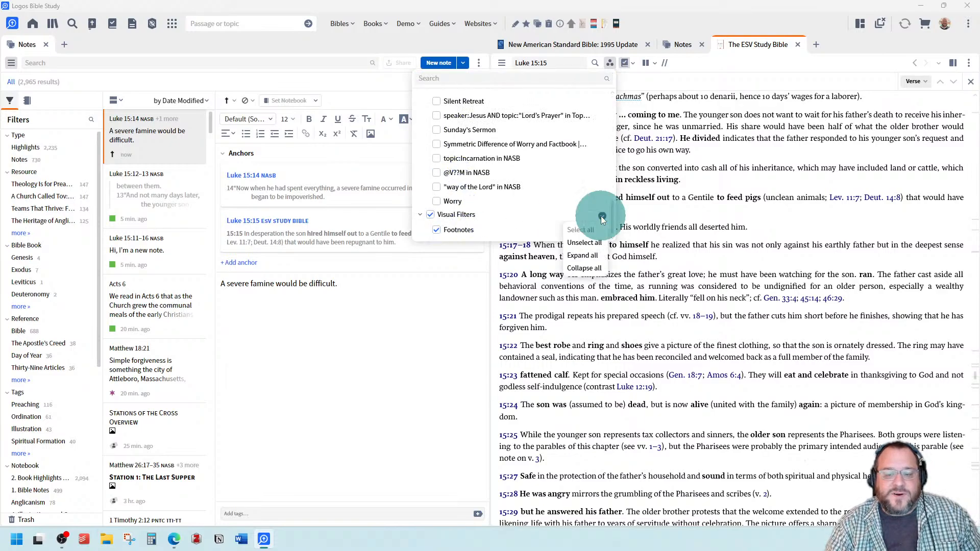
left_click(487, 230)
left_click(603, 230)
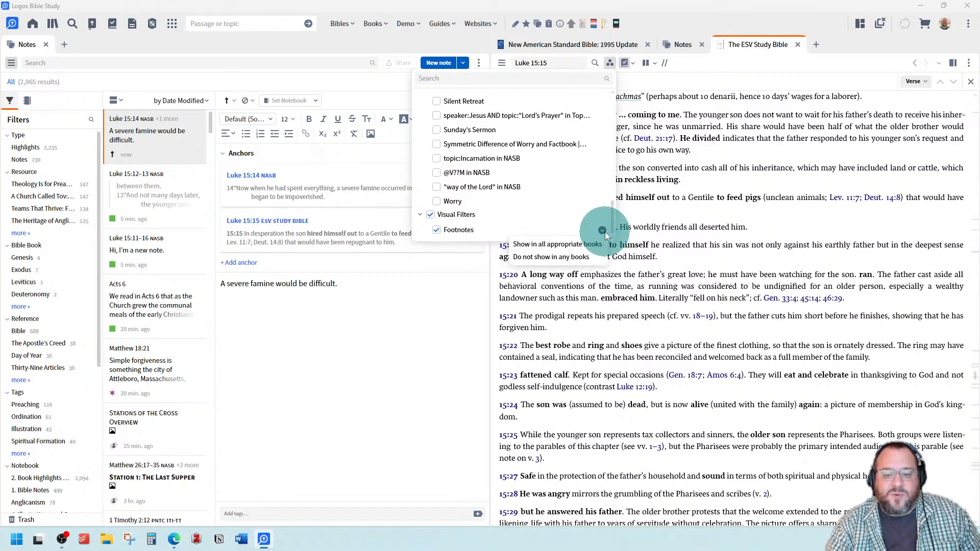
left_click(381, 297)
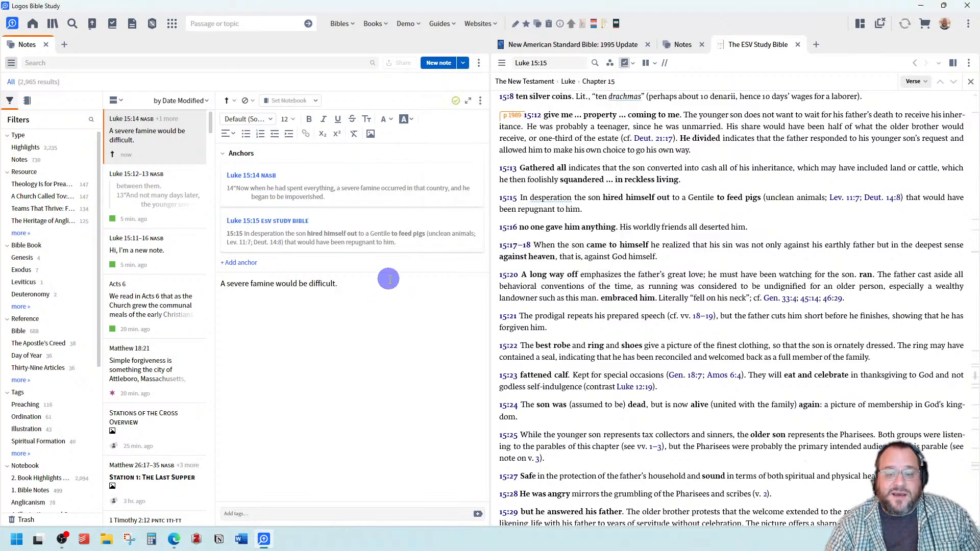
Anchor the famine note to the active reference Luke 15:15 and remove its NASB and ESV Study Bible text anchors.
left_click(386, 287)
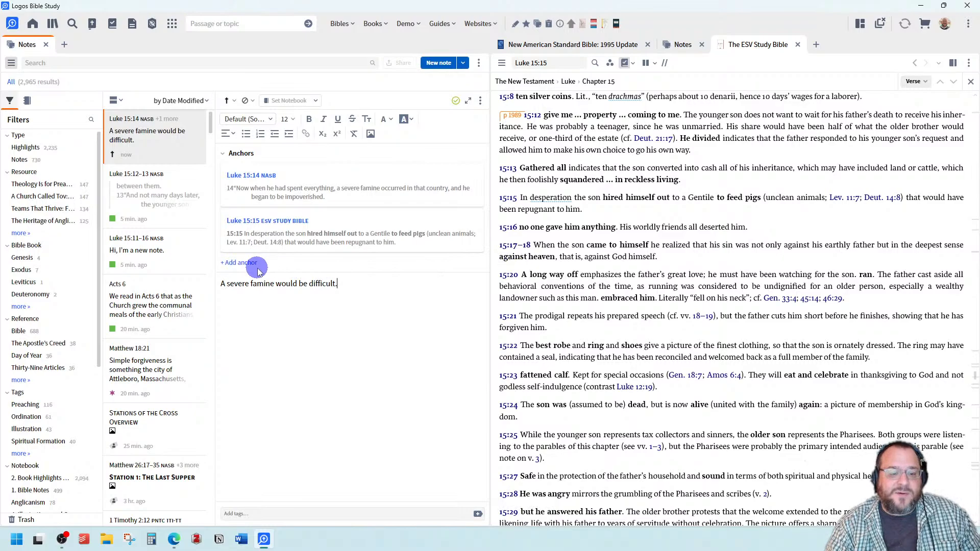
left_click(229, 263)
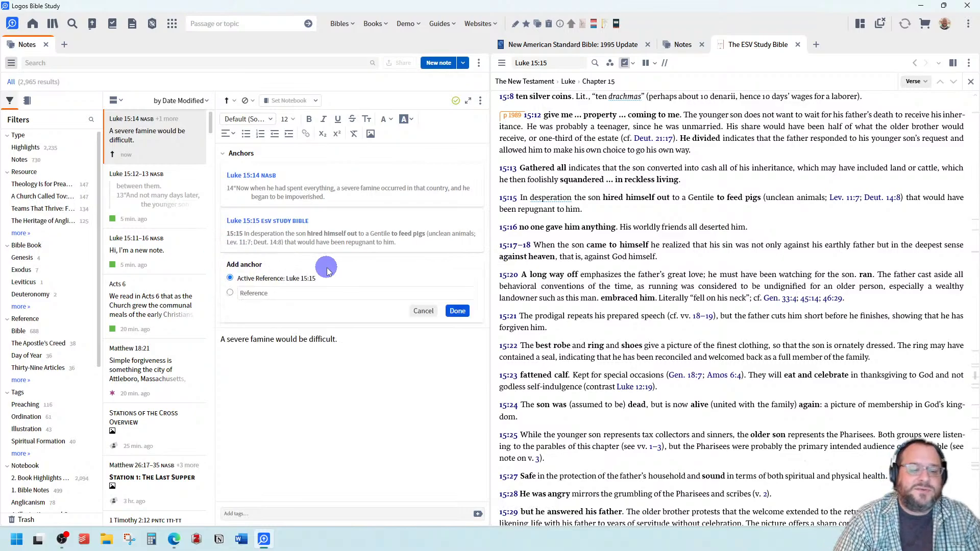
left_click(466, 315)
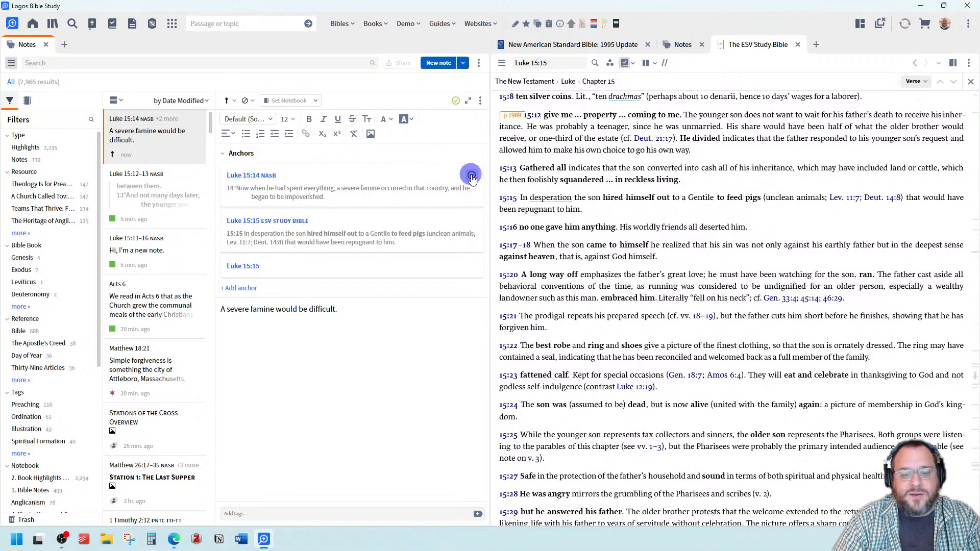
left_click(471, 175)
left_click(470, 175)
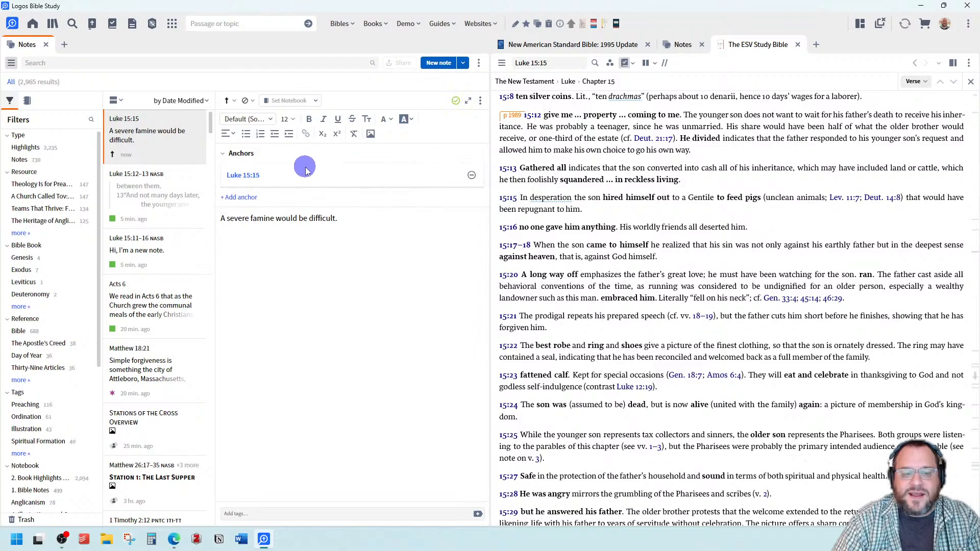
Bring up the New American Standard Bible and set the famine note's icon to a blue chain link.
left_click(585, 47)
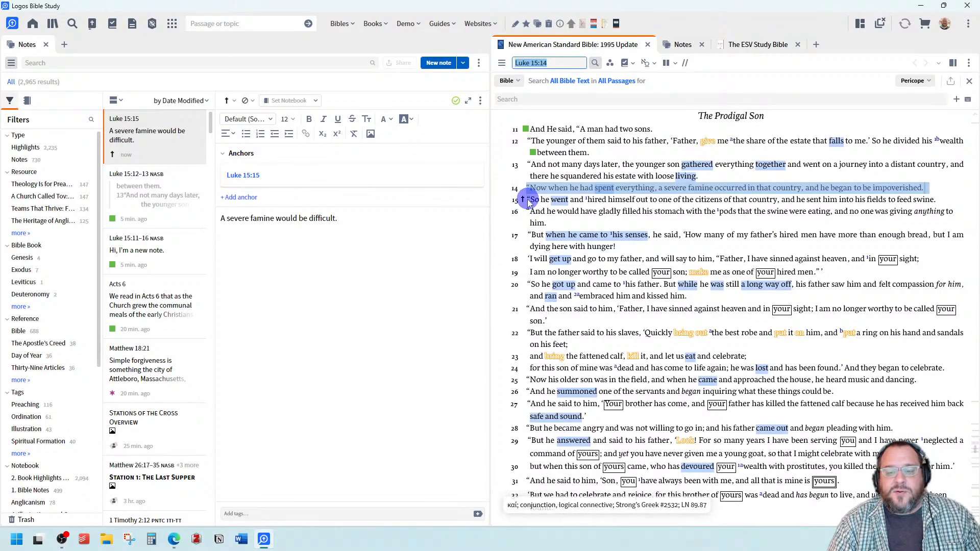
left_click(227, 101)
left_click(243, 166)
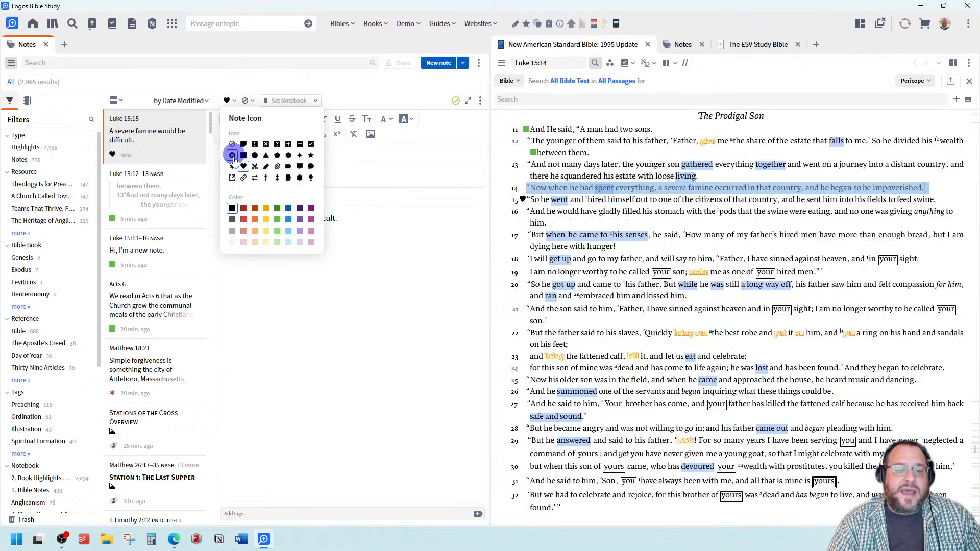
left_click(244, 177)
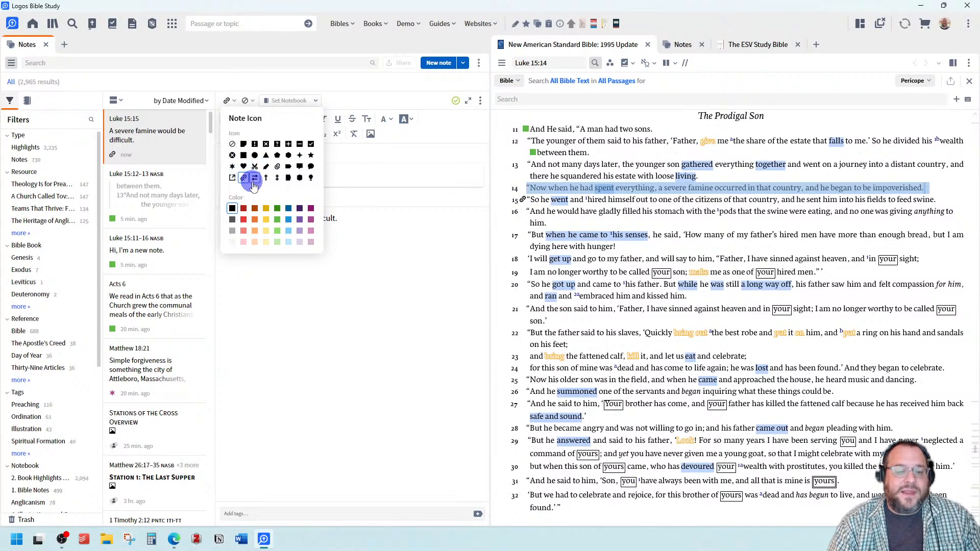
left_click(288, 208)
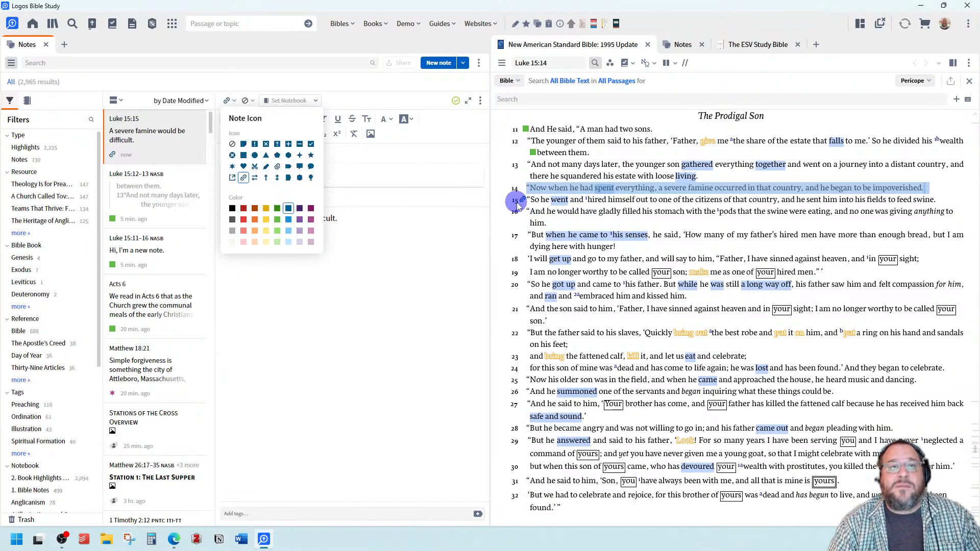
left_click(358, 251)
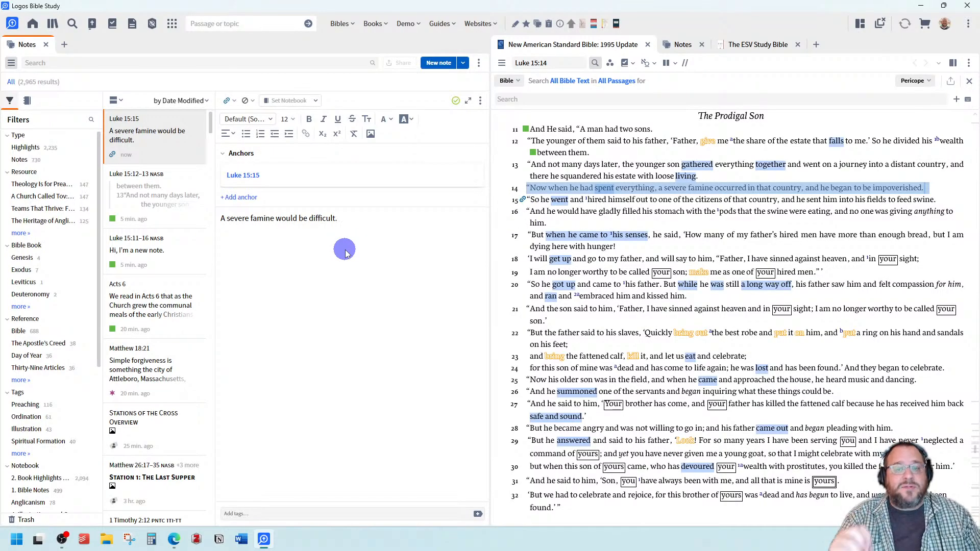
Open The Acts of the Holy Spirit from the monographs in the library.
left_click(59, 26)
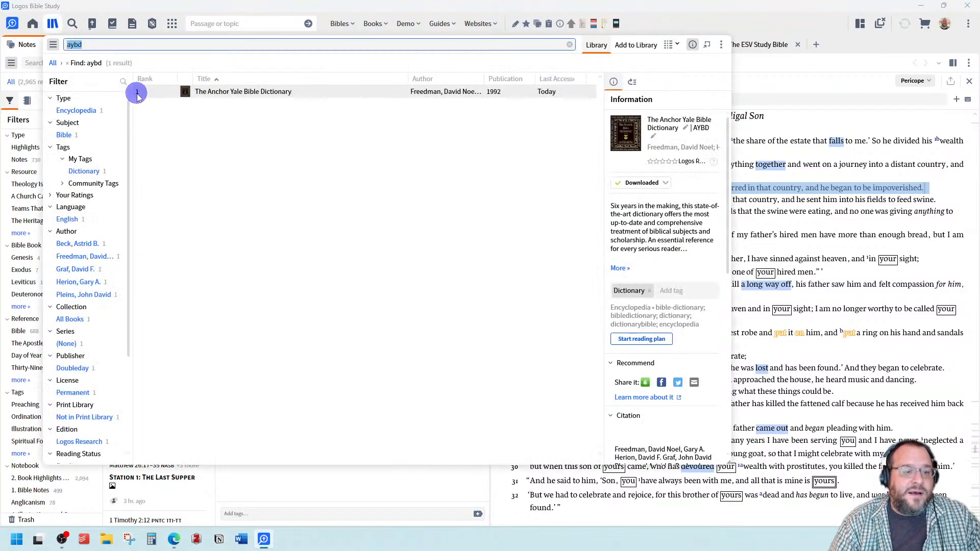
left_click(570, 45)
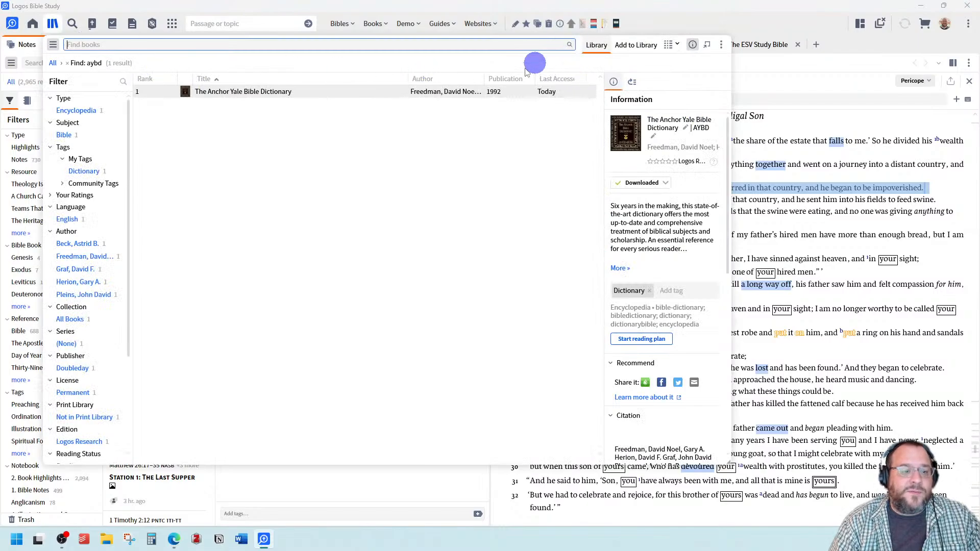
scroll(226, 173, "down", 20)
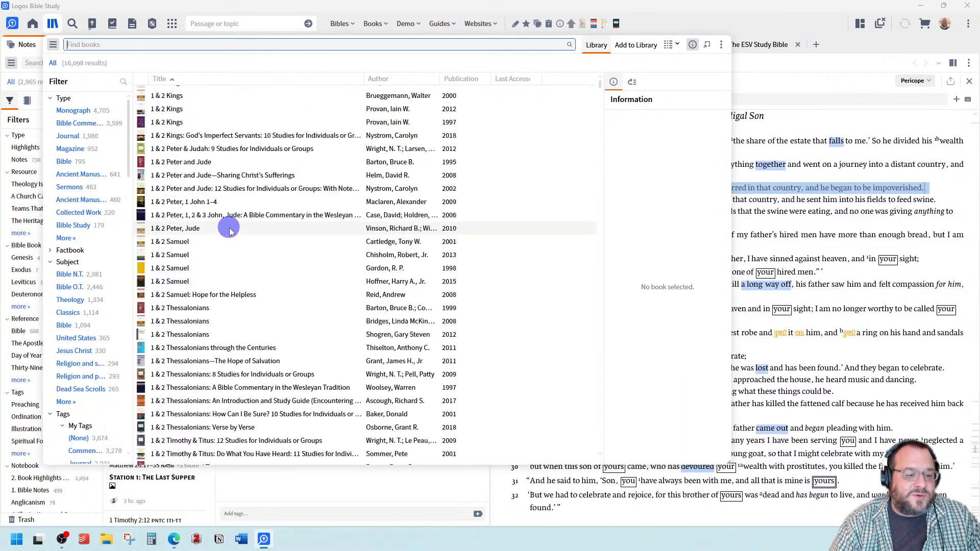
left_click(71, 110)
scroll(221, 166, "down", 6)
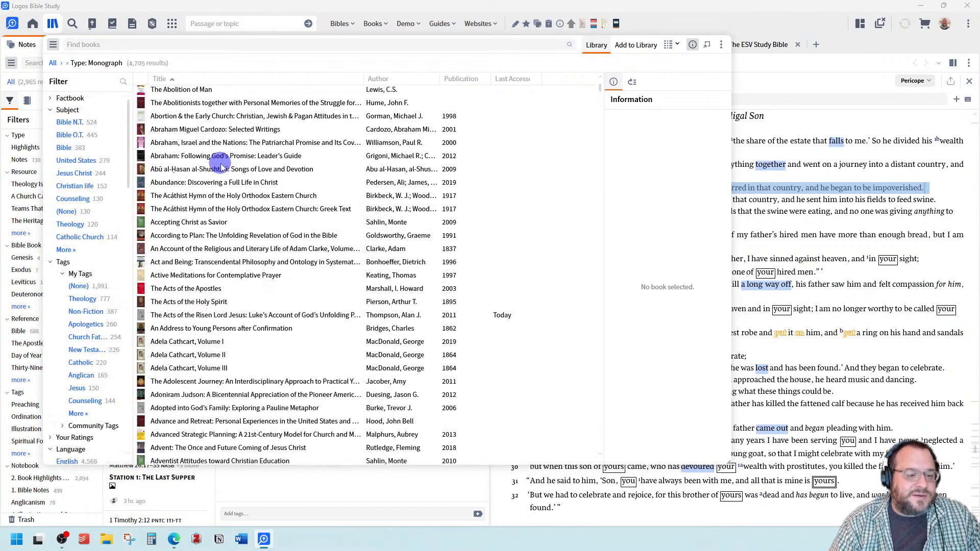
double_click(193, 301)
Add the passage from "This hint of need" to "uttermost part of the earth" in The Acts of the Holy Spirit as a selected-text anchor.
scroll(684, 245, "down", 15)
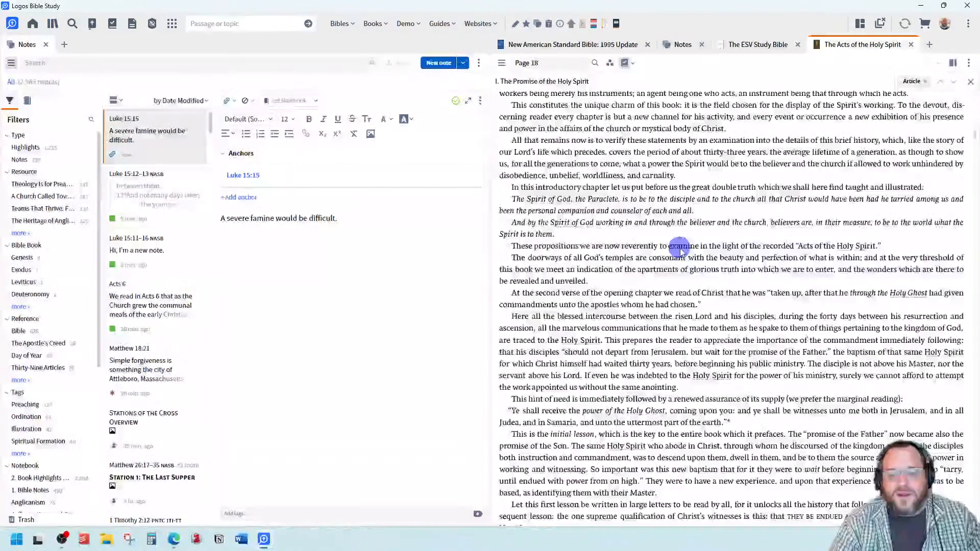
left_click_drag(731, 232, 511, 202)
left_click(244, 198)
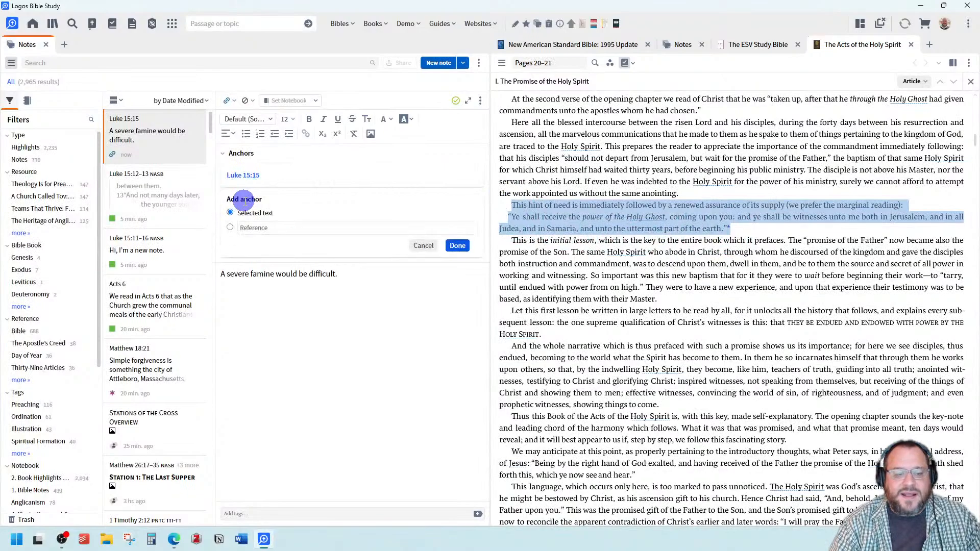
left_click(450, 247)
left_click(422, 284)
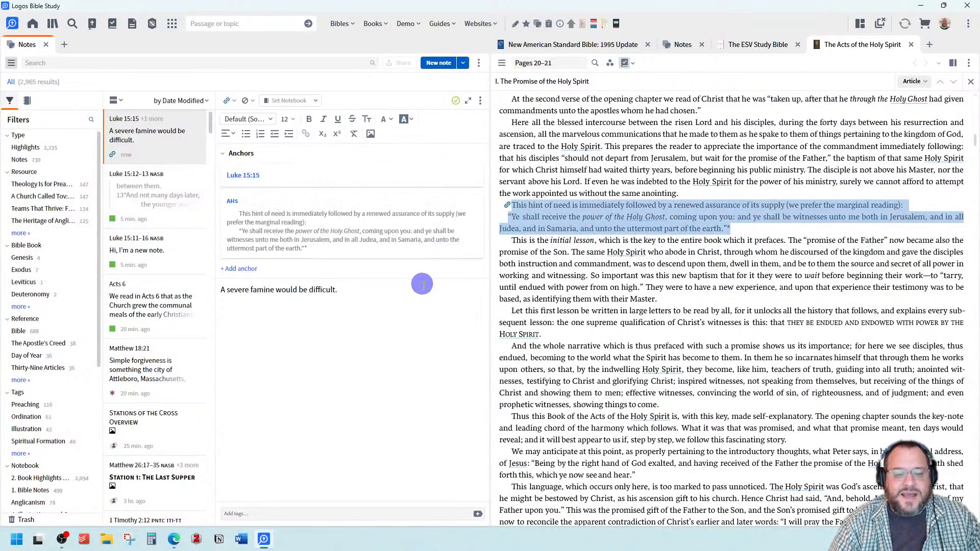
left_click(508, 208)
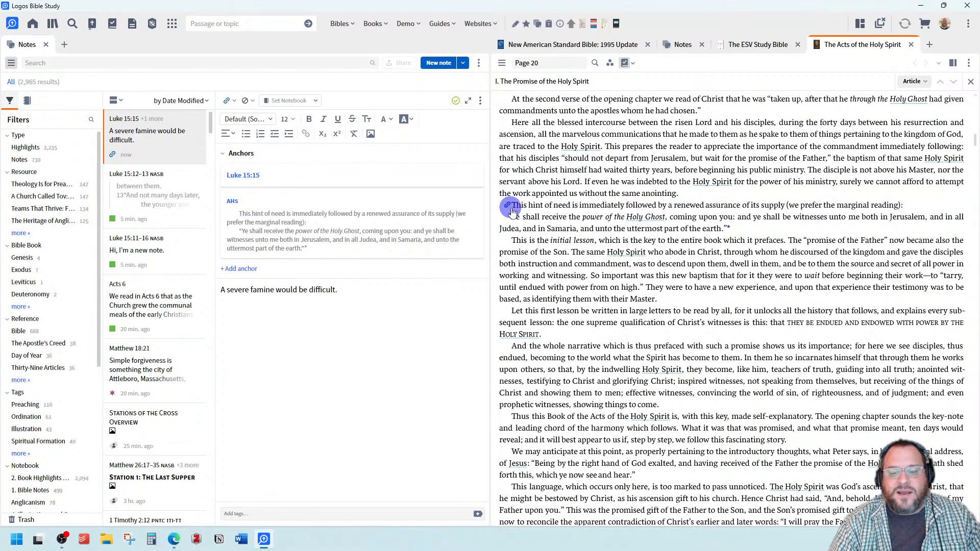
mouse_move(507, 210)
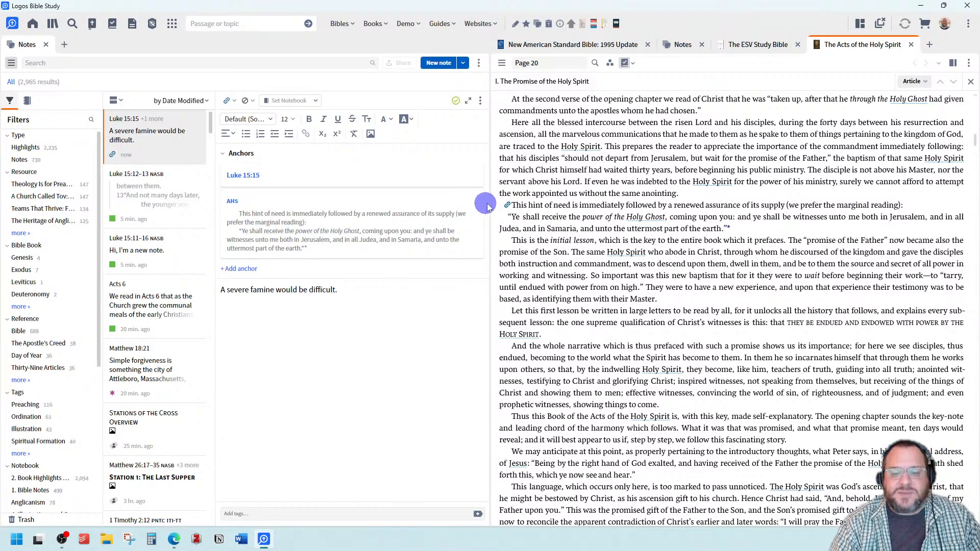
Reselect the anchored passage in The Acts of the Holy Spirit and set the famine note's icon to a red circled X.
left_click_drag(508, 207, 731, 229)
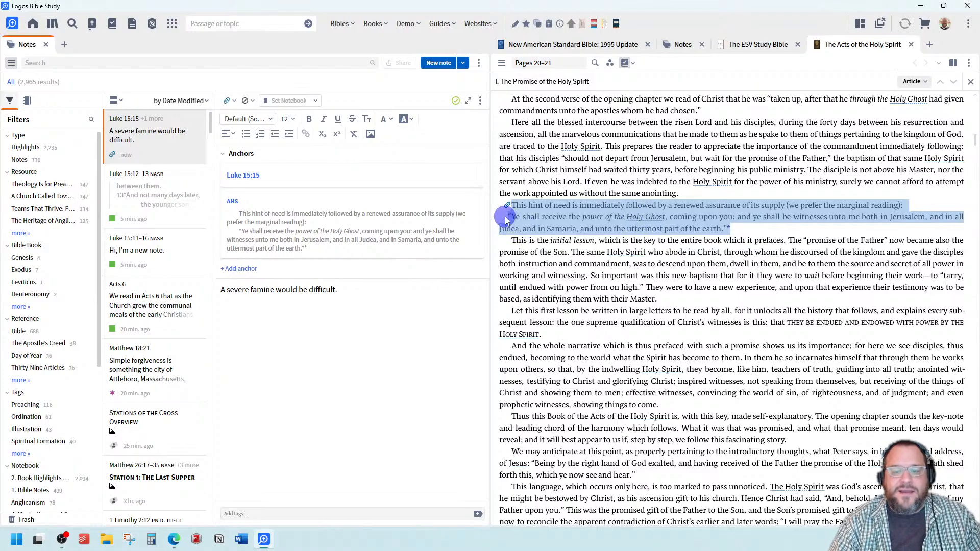
left_click(232, 101)
left_click(243, 156)
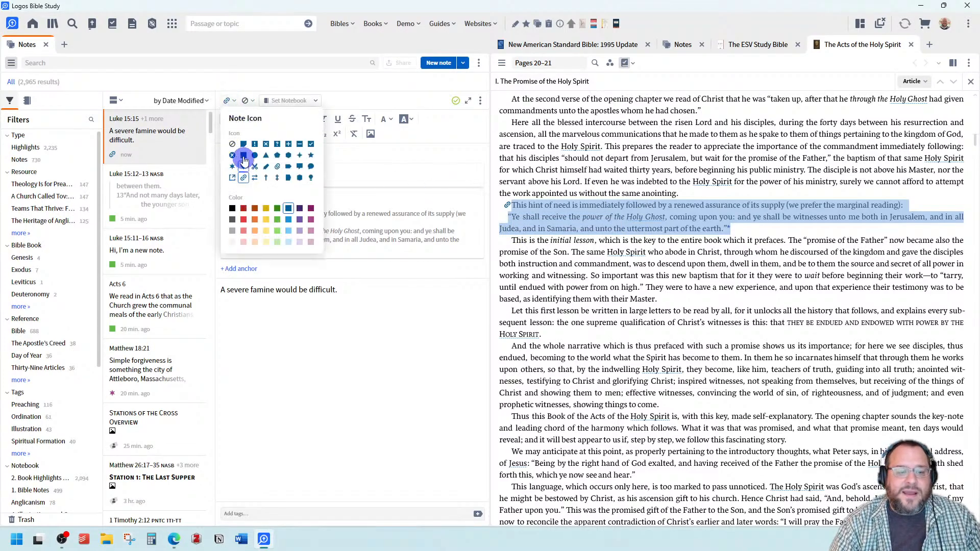
left_click(232, 157)
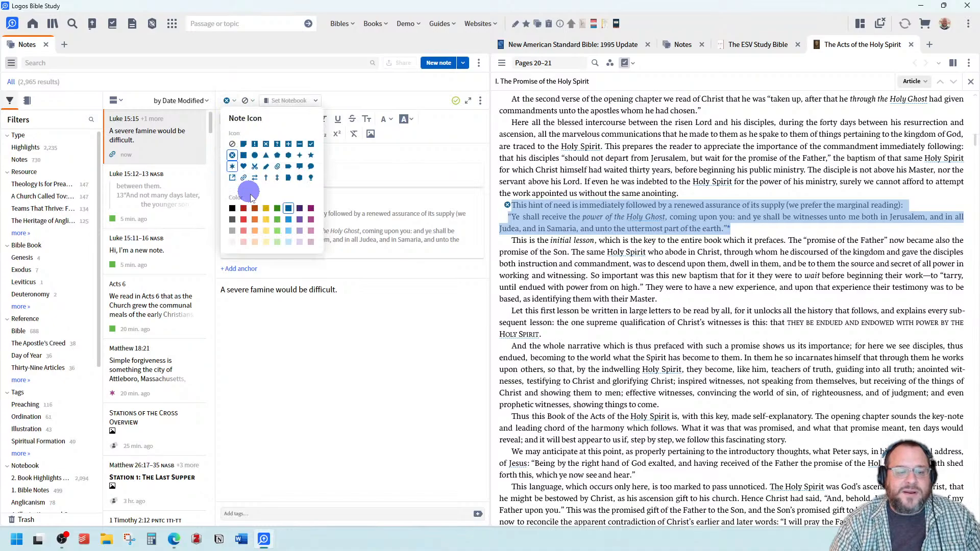
left_click(243, 220)
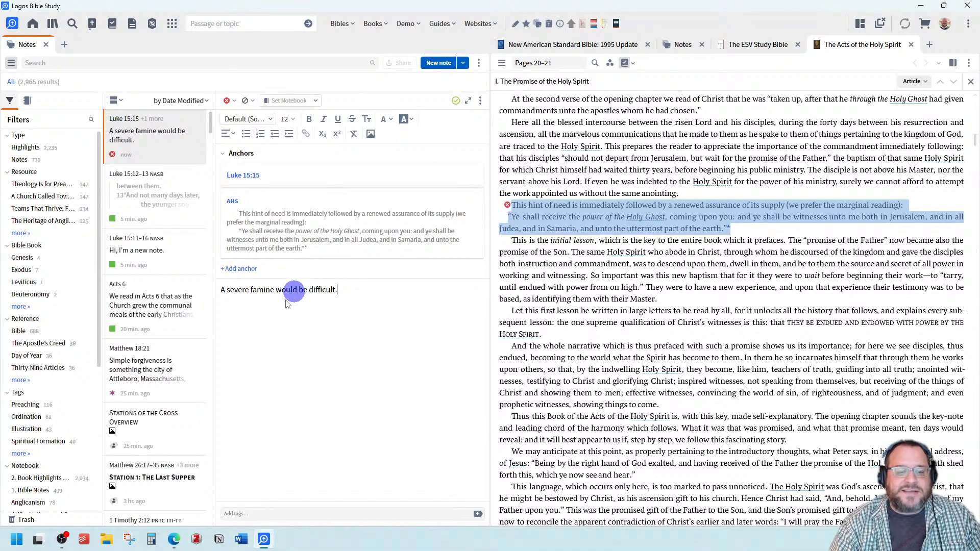
left_click(288, 227)
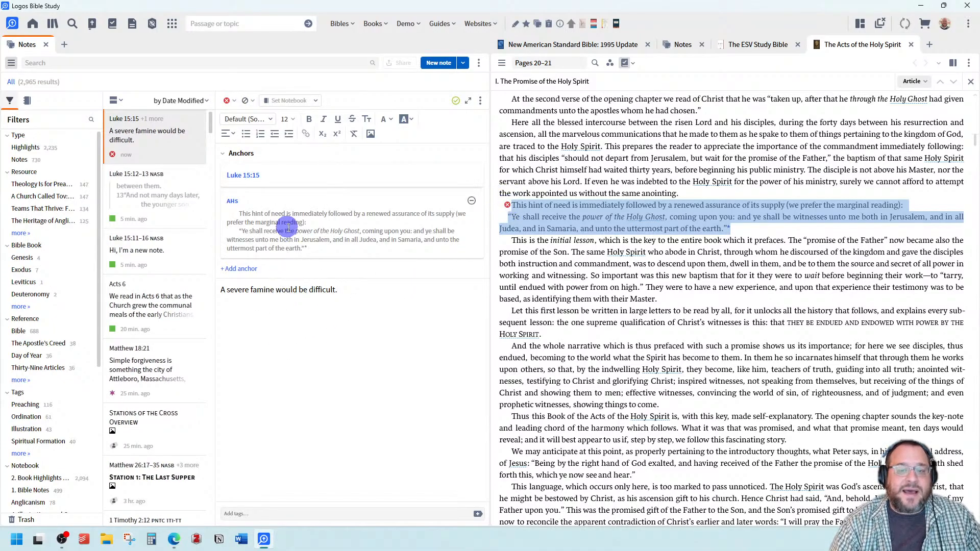
Close The ESV Study Bible and the extra Notes document beside it, and bring up the New American Standard Bible.
left_click(798, 45)
left_click(702, 45)
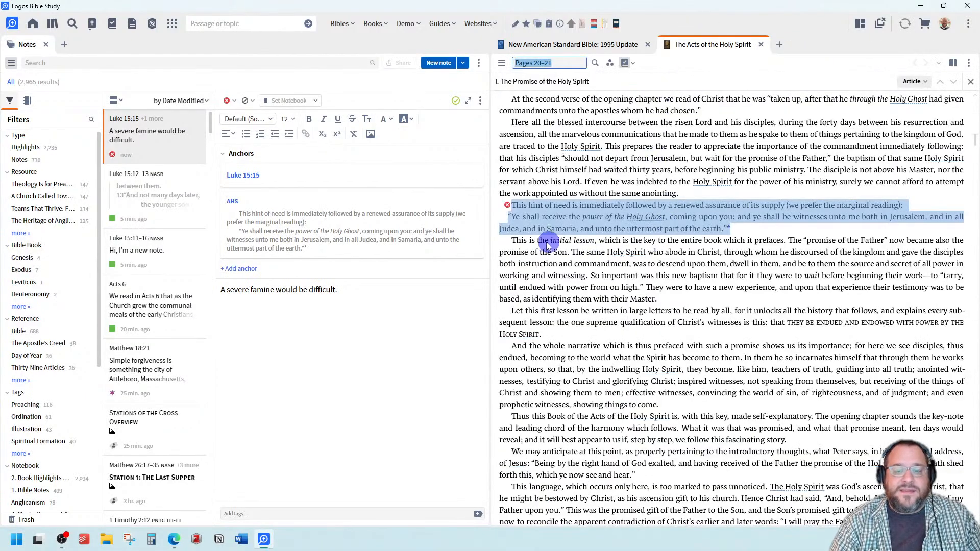
left_click(541, 44)
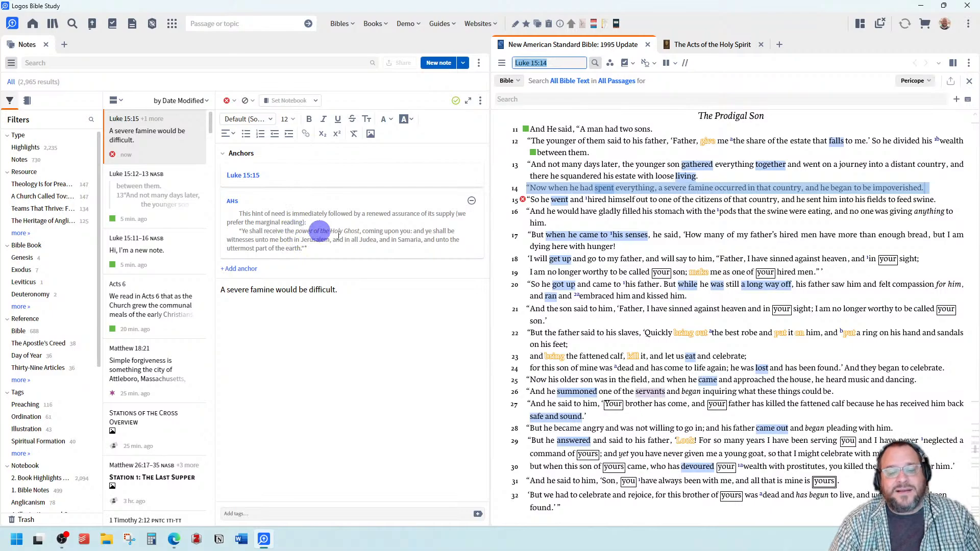
Remove The Acts of the Holy Spirit and Luke 15:15 anchors from the famine note and set its icon to none.
left_click(472, 202)
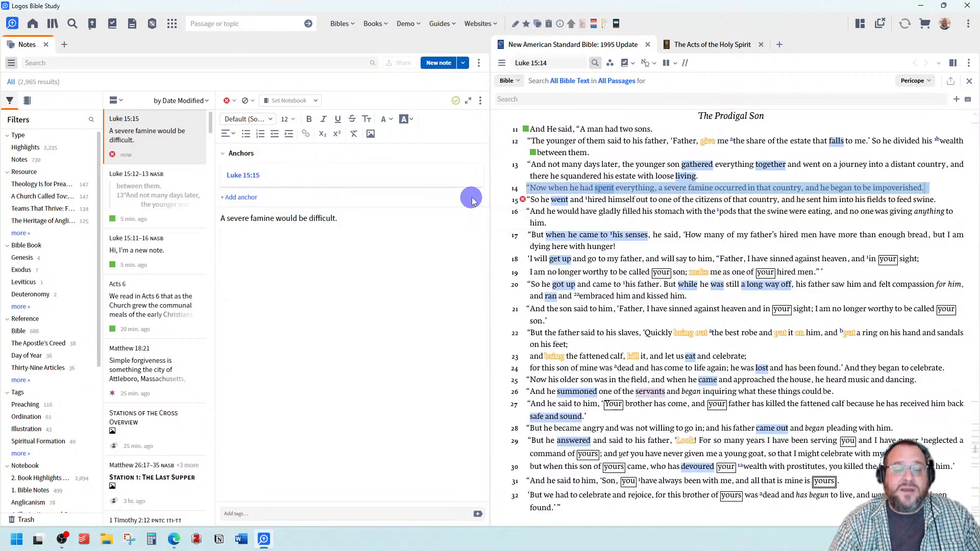
left_click(471, 174)
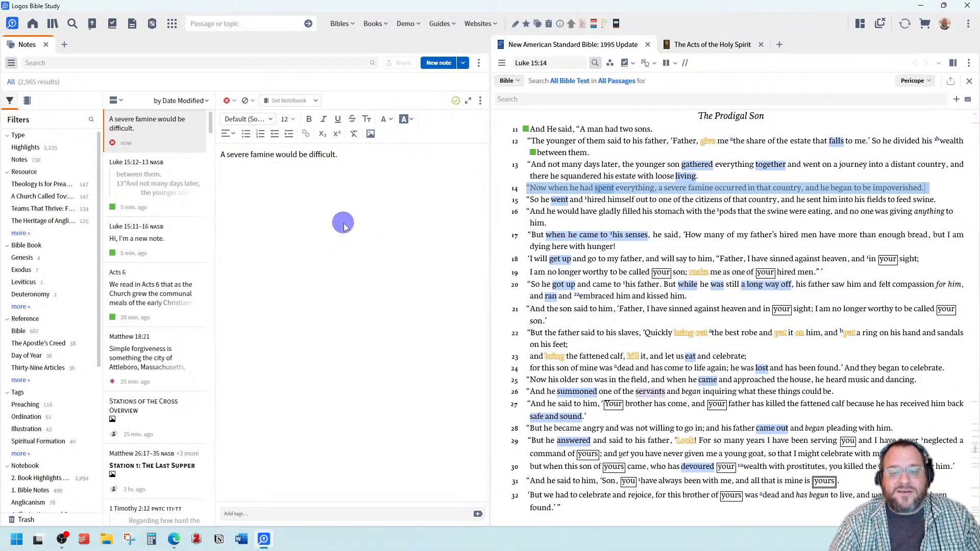
left_click(717, 45)
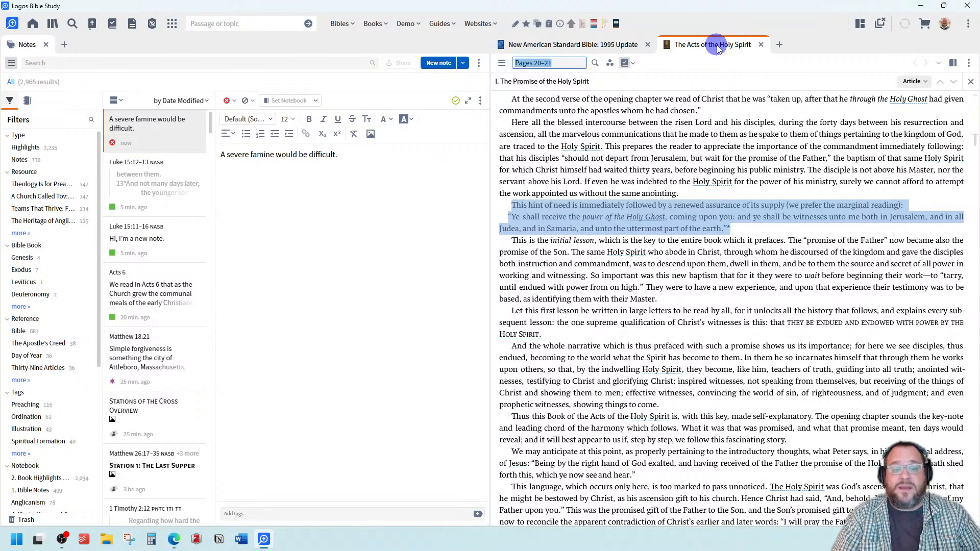
left_click(234, 102)
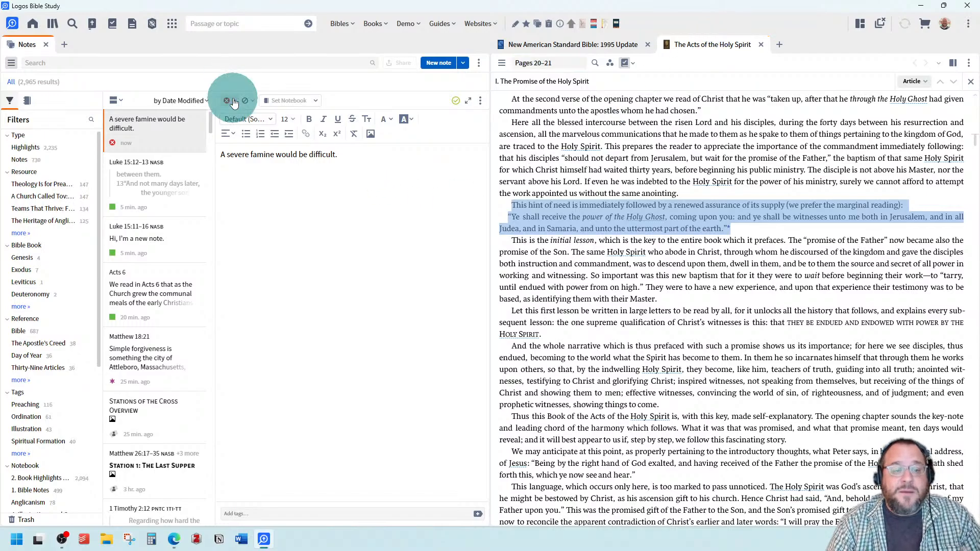
left_click(232, 144)
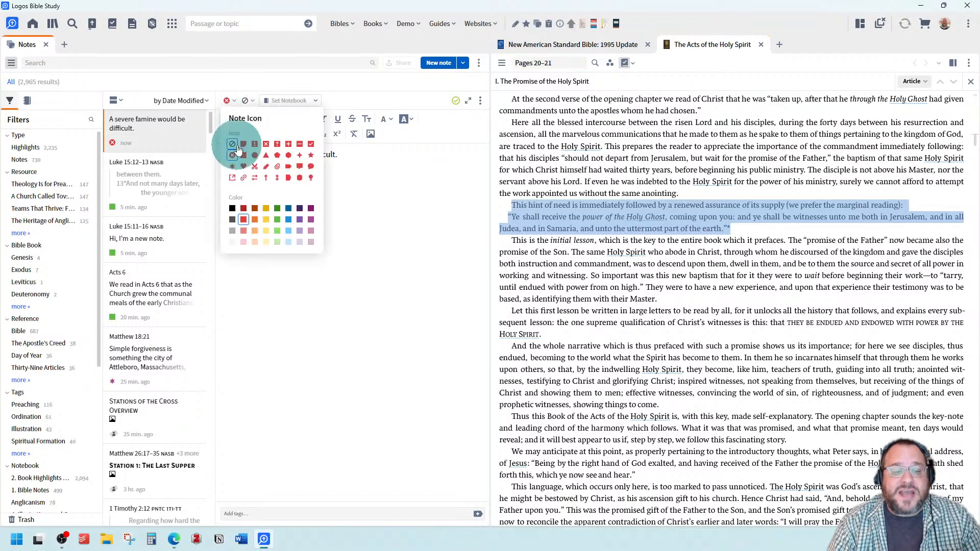
Examine the highlight styles available for the famine note, including the solid colors, emphasis markup and highlighter pens.
left_click(250, 103)
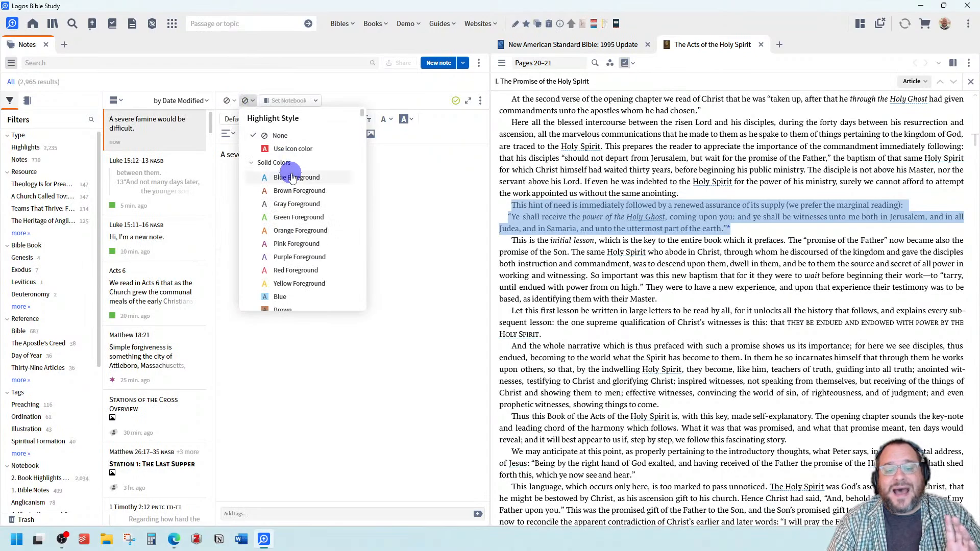
left_click(556, 44)
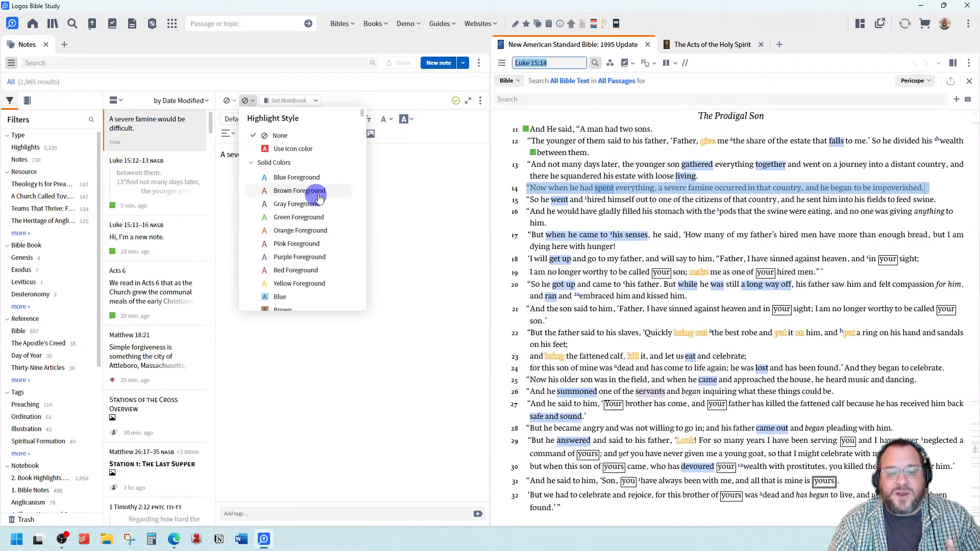
scroll(315, 189, "down", 3)
scroll(318, 189, "down", 5)
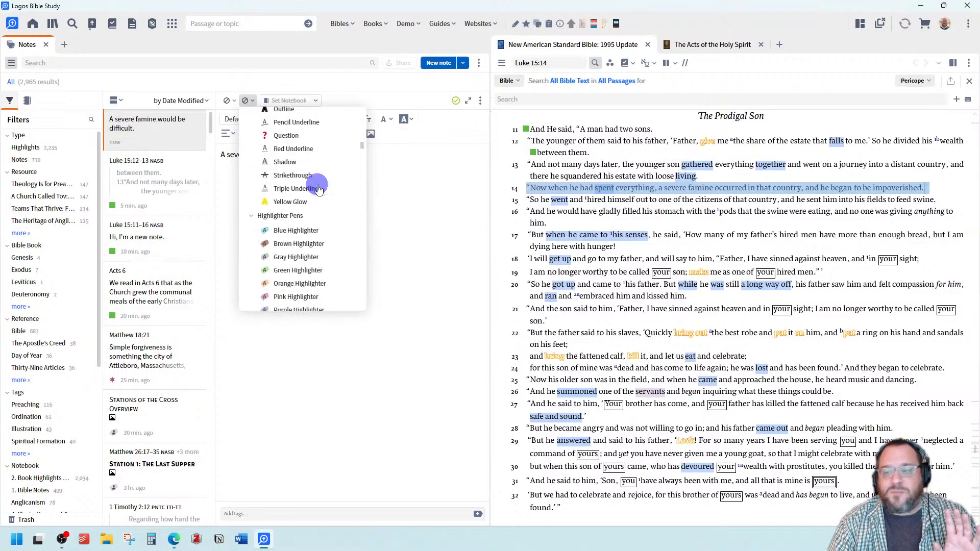
scroll(319, 189, "up", 10)
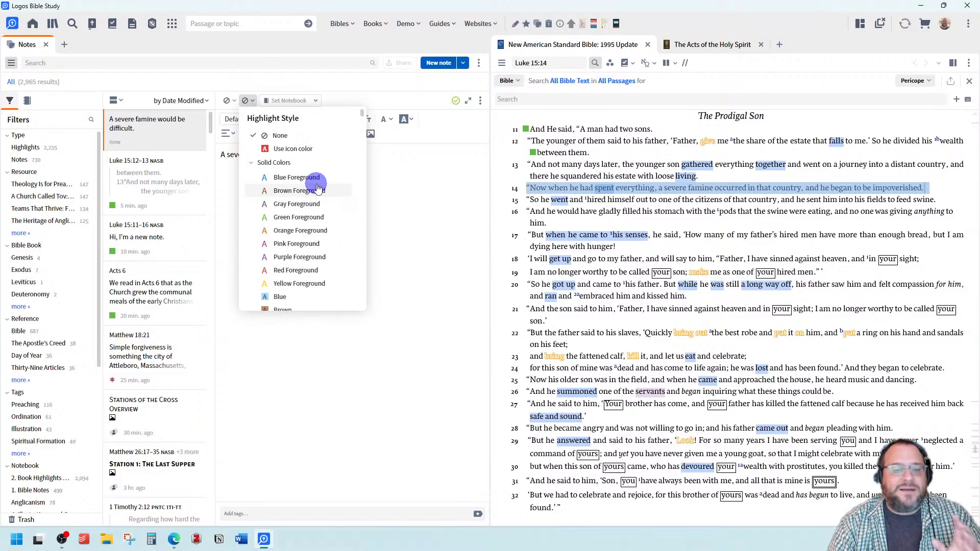
left_click(407, 204)
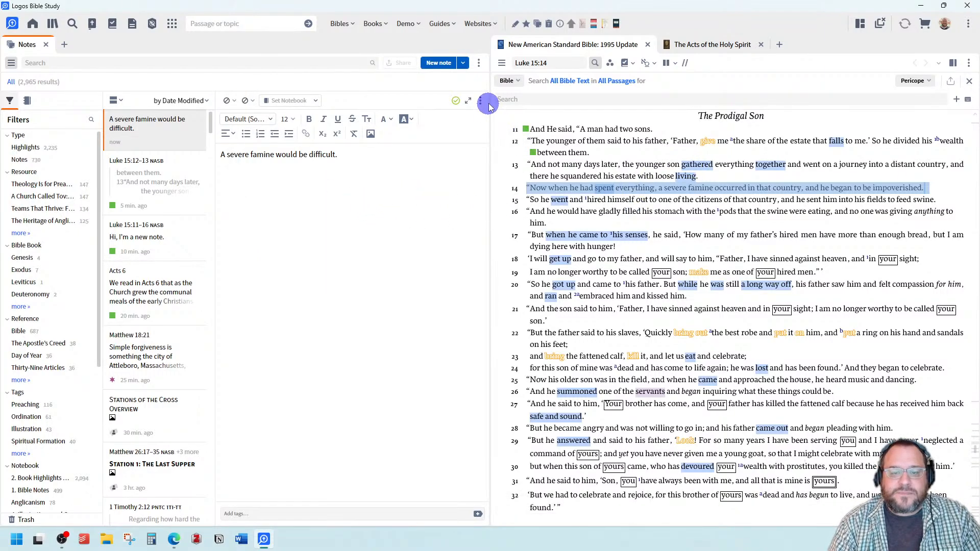
Clear the verse selection in the New American Standard Bible and add the active reference Luke 15:14 as an anchor to the famine note.
left_click(568, 186)
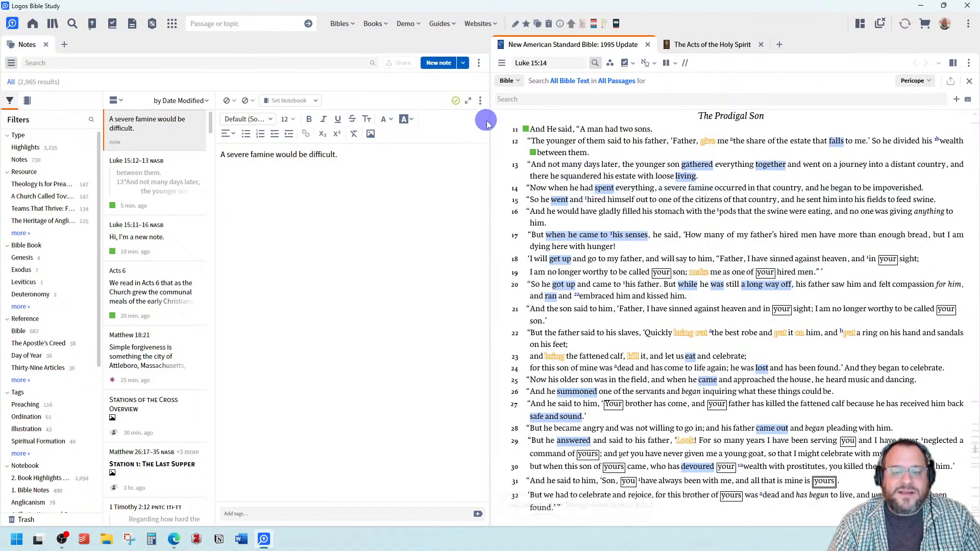
left_click(479, 102)
left_click(403, 185)
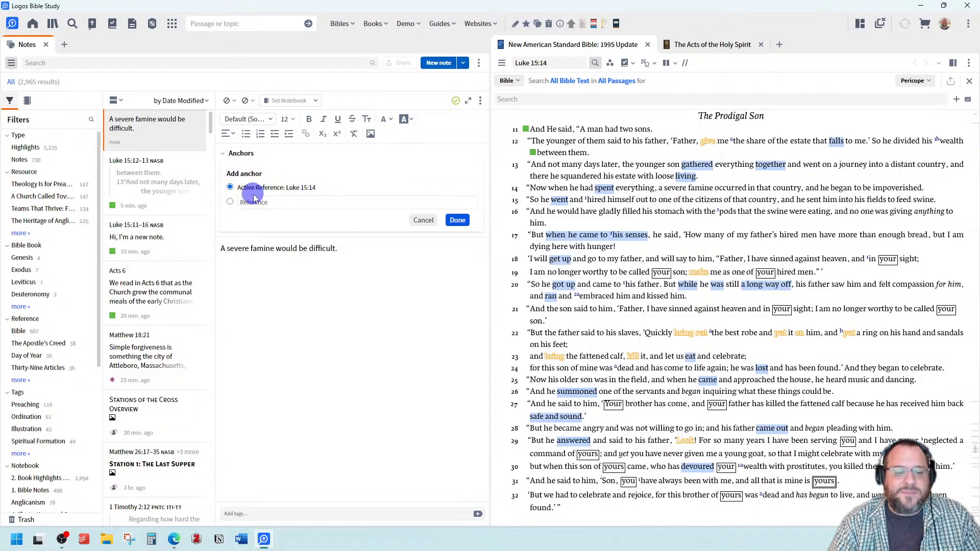
left_click(458, 220)
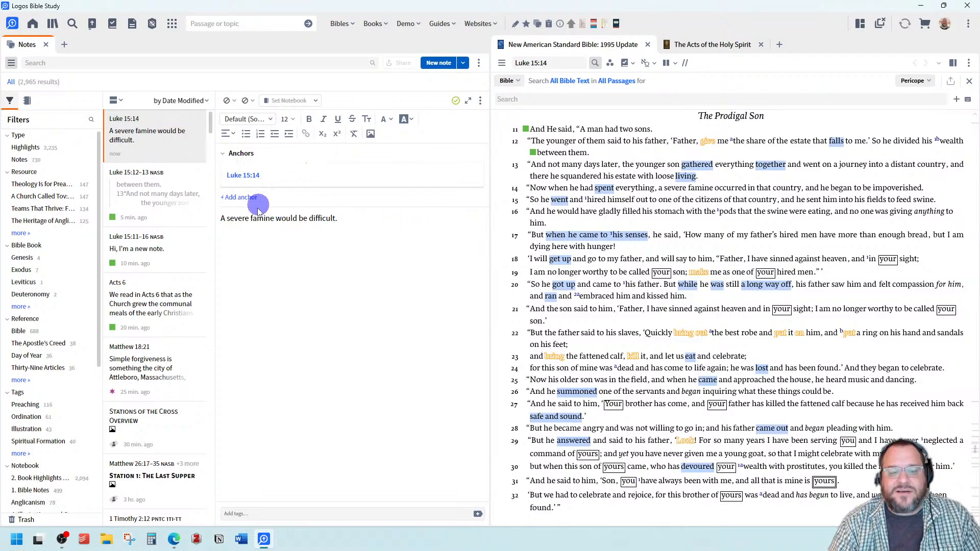
Set the famine note's highlight style to the solid color Green.
left_click(229, 101)
left_click(247, 101)
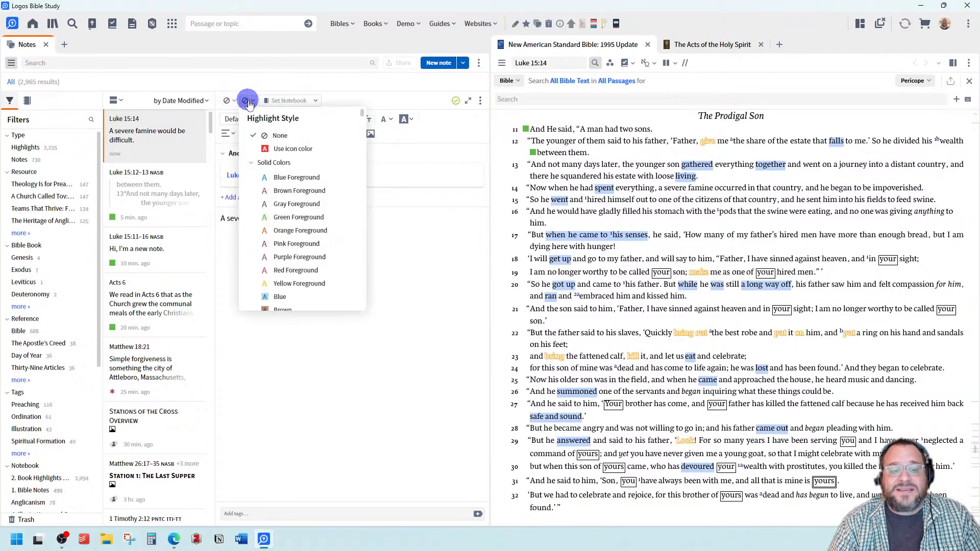
scroll(273, 219, "down", 3)
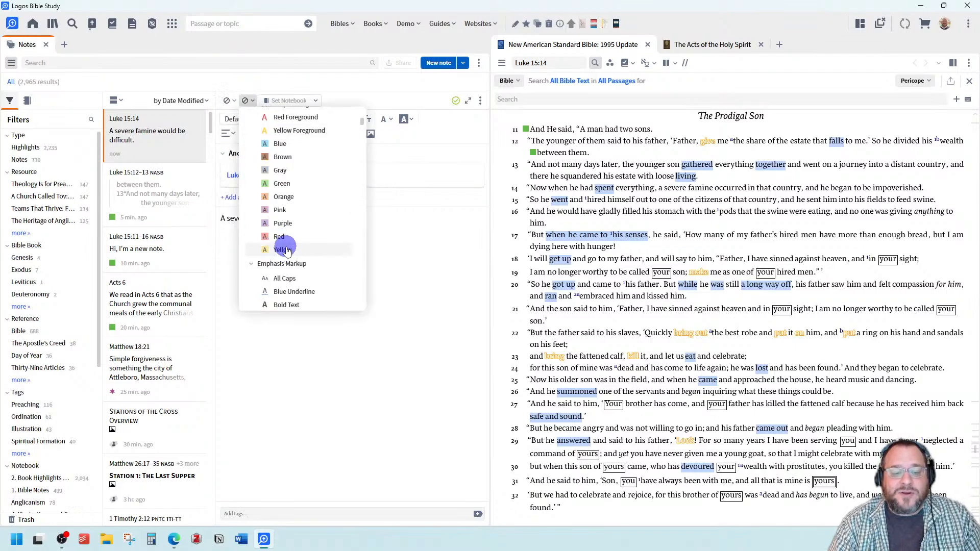
left_click(283, 183)
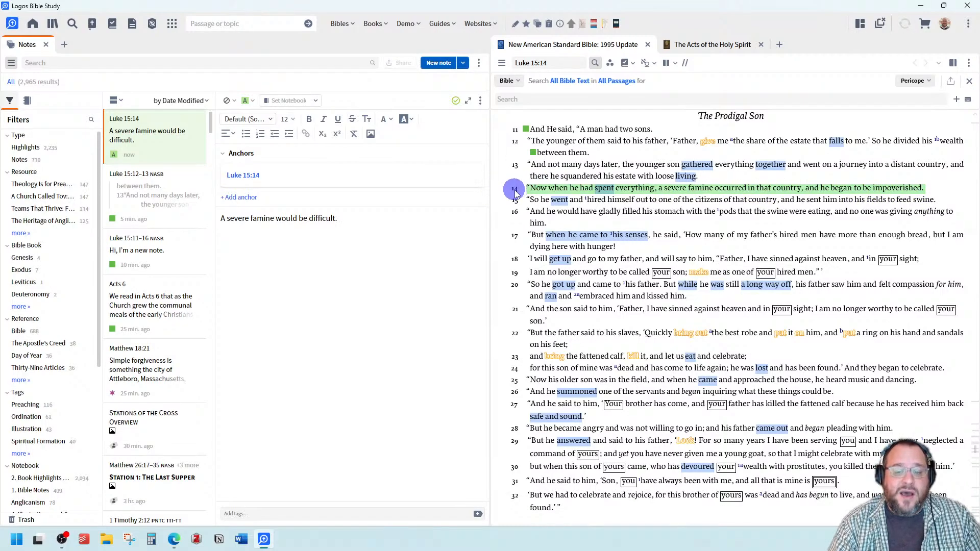
left_click(240, 102)
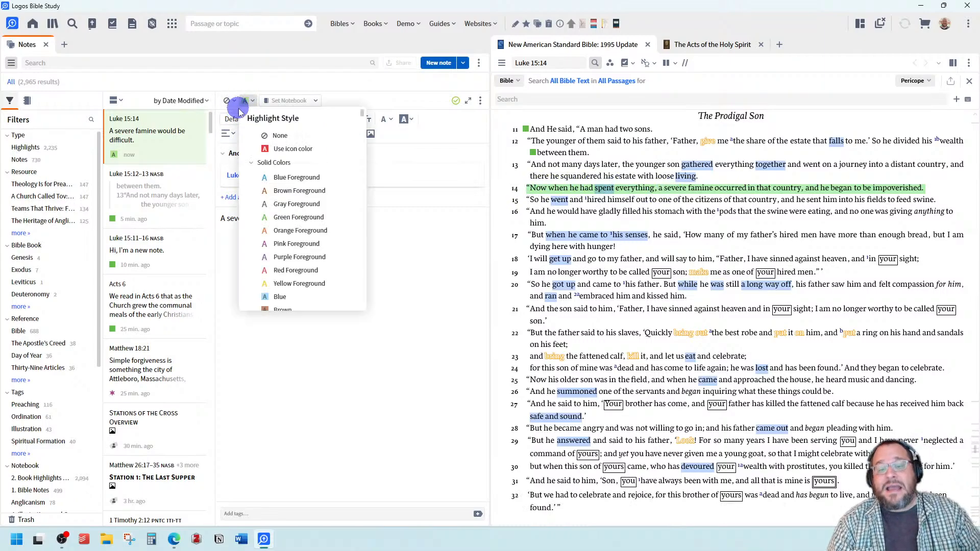
left_click(434, 289)
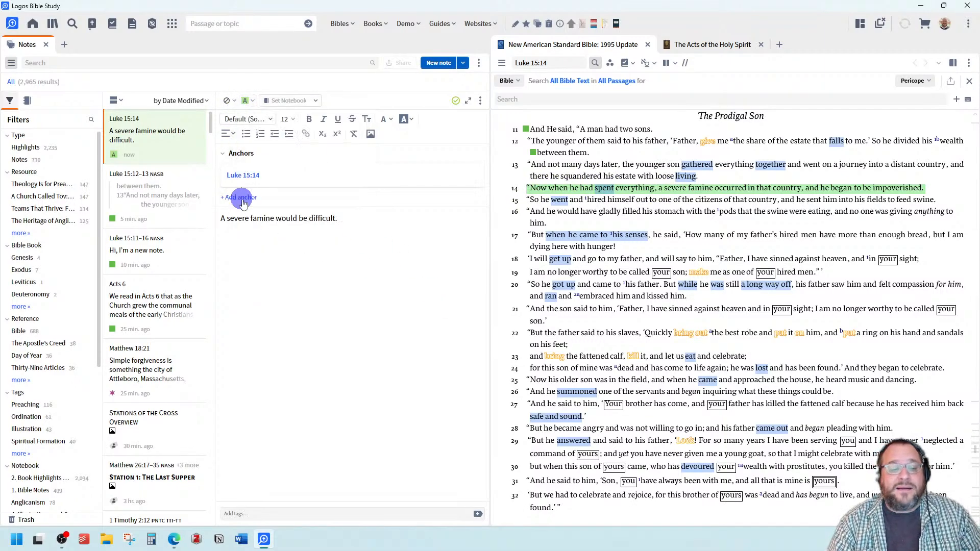
Add John 3:16 as a second reference anchor to the famine note.
left_click(238, 198)
left_click(255, 227)
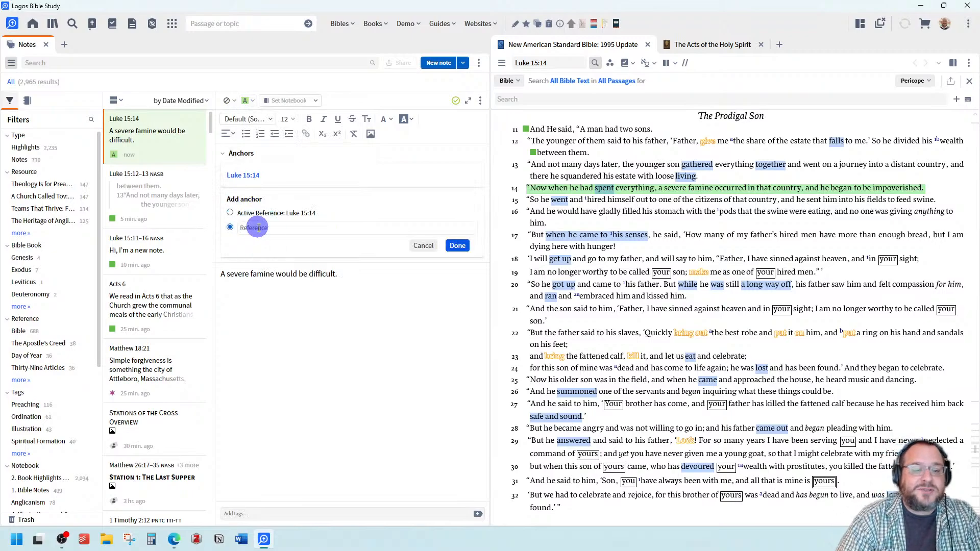
type("John 3:16")
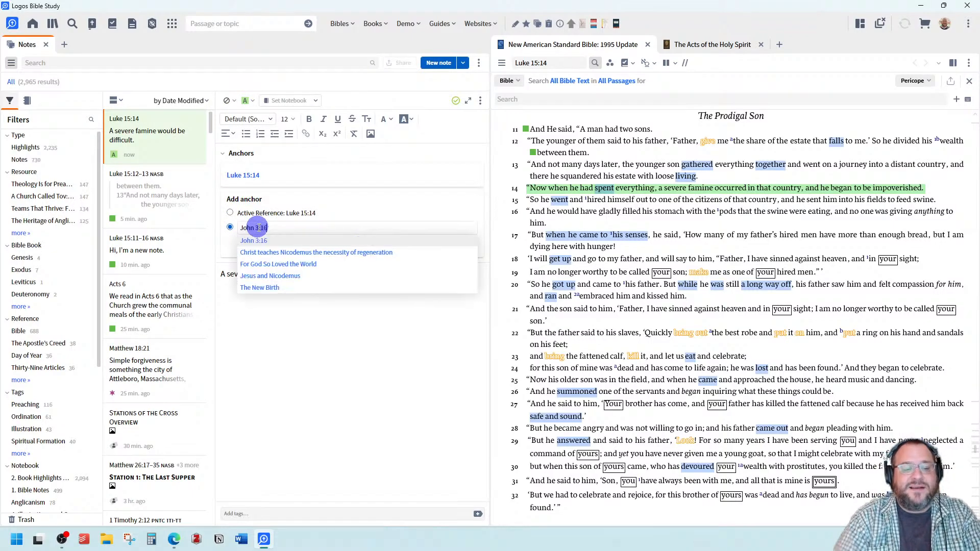
left_click(255, 241)
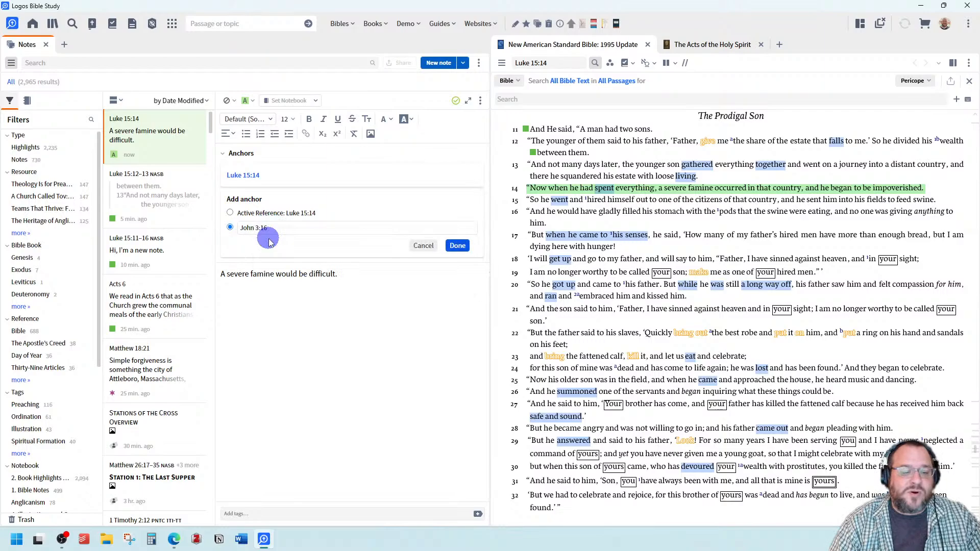
left_click(458, 246)
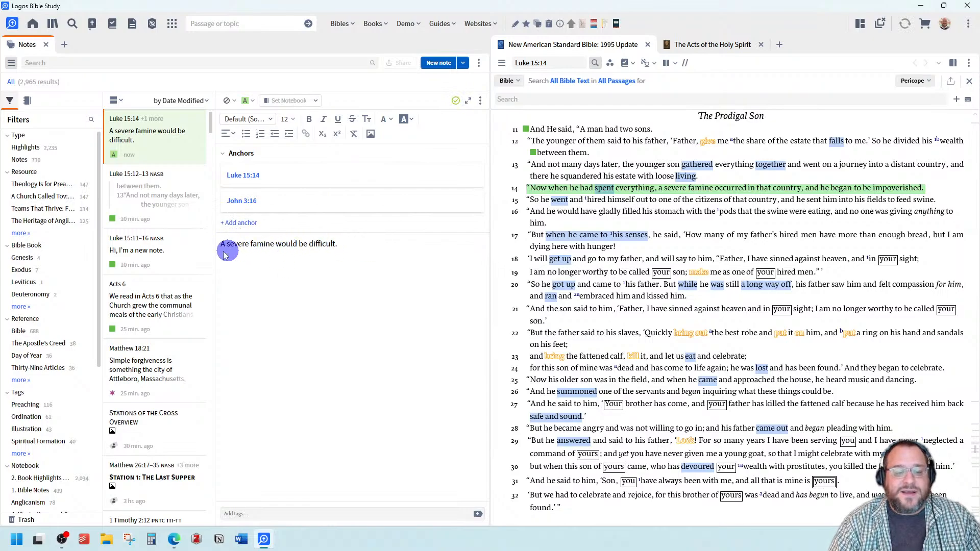
Go to John 3:16 in the New American Standard Bible and set the famine note's highlight style to None.
left_click(559, 66)
type("John 3:16")
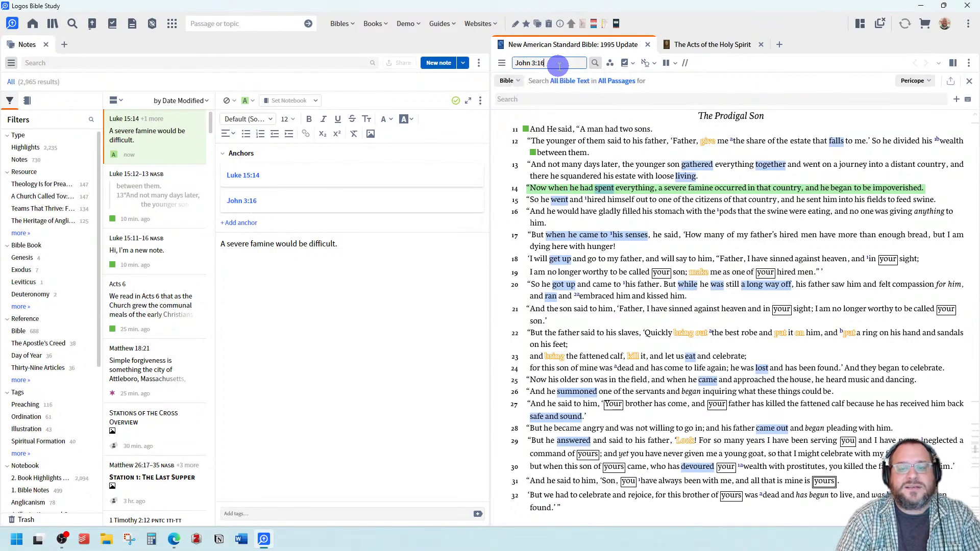
key("Return")
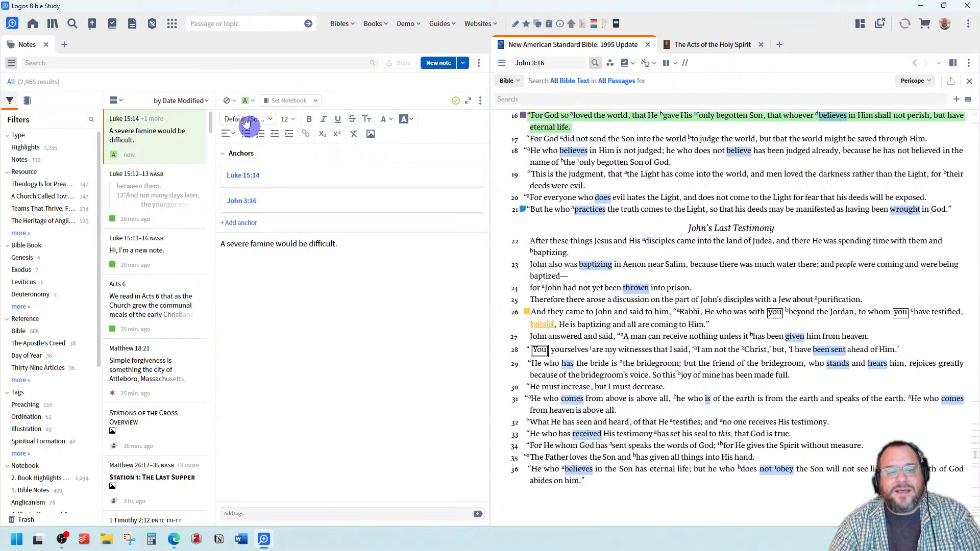
left_click(246, 101)
left_click(273, 136)
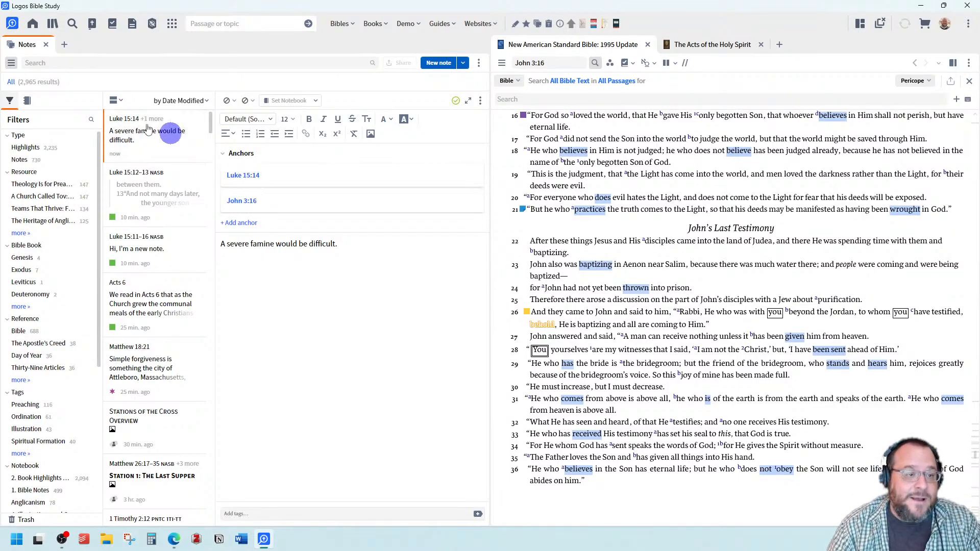
Clear the library's Monograph filter, search for "aybd" and open The Anchor Yale Bible Dictionary.
left_click(52, 25)
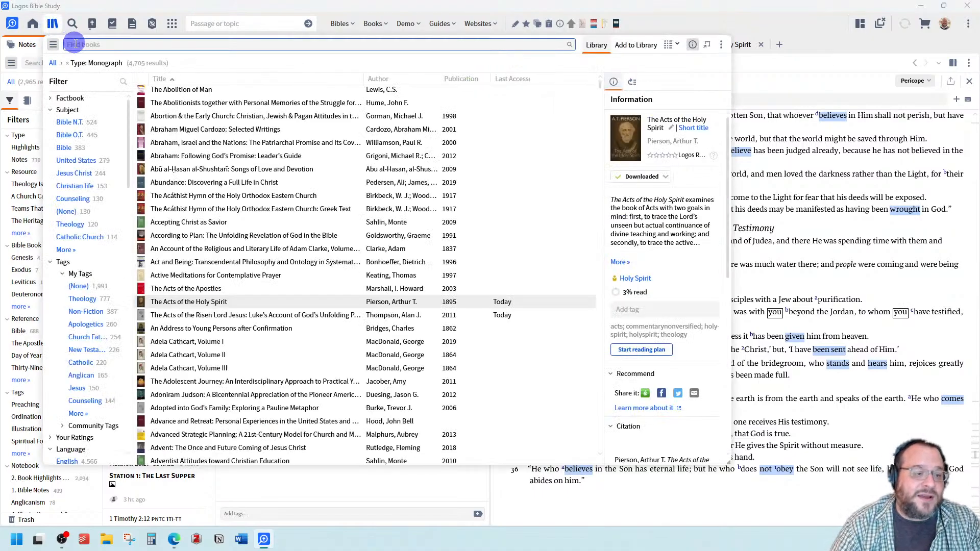
left_click(68, 62)
left_click(77, 45)
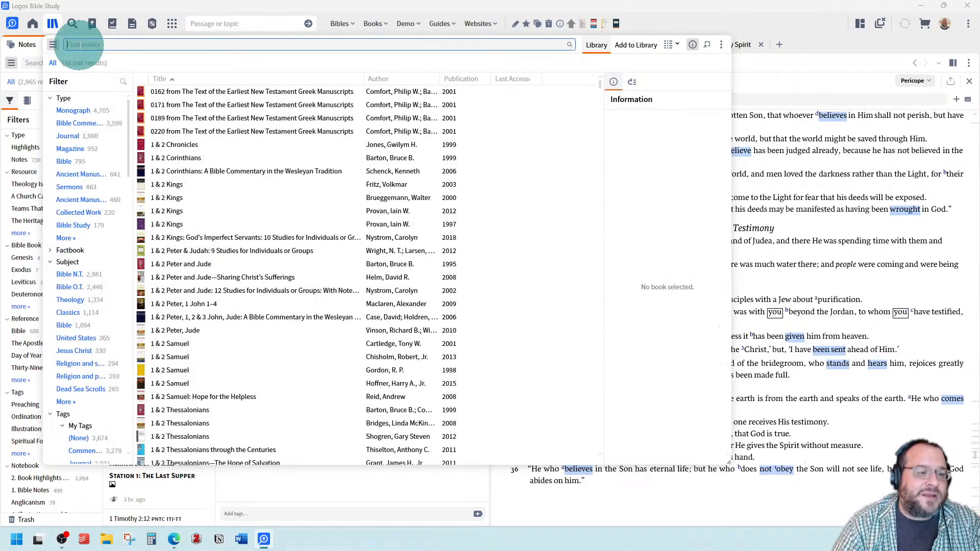
type("aybd")
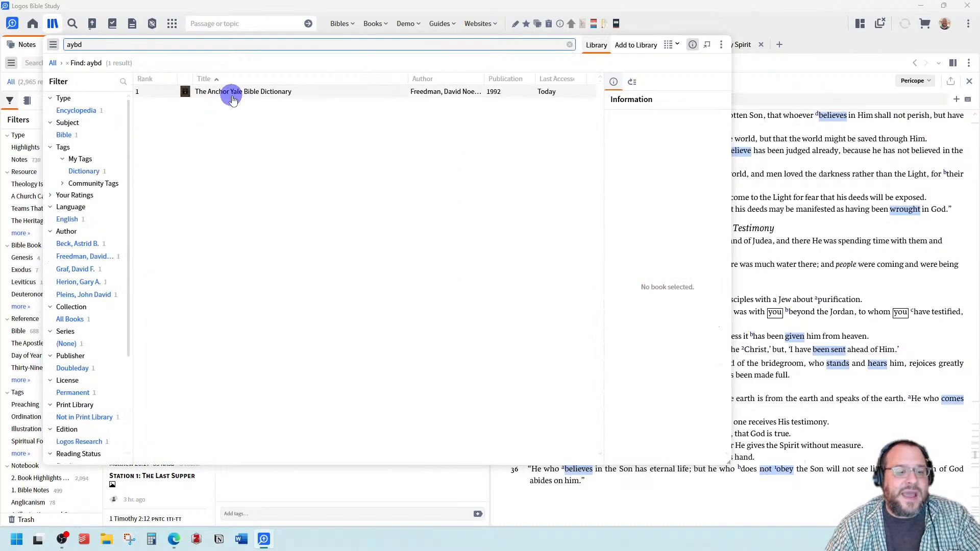
left_click(232, 98)
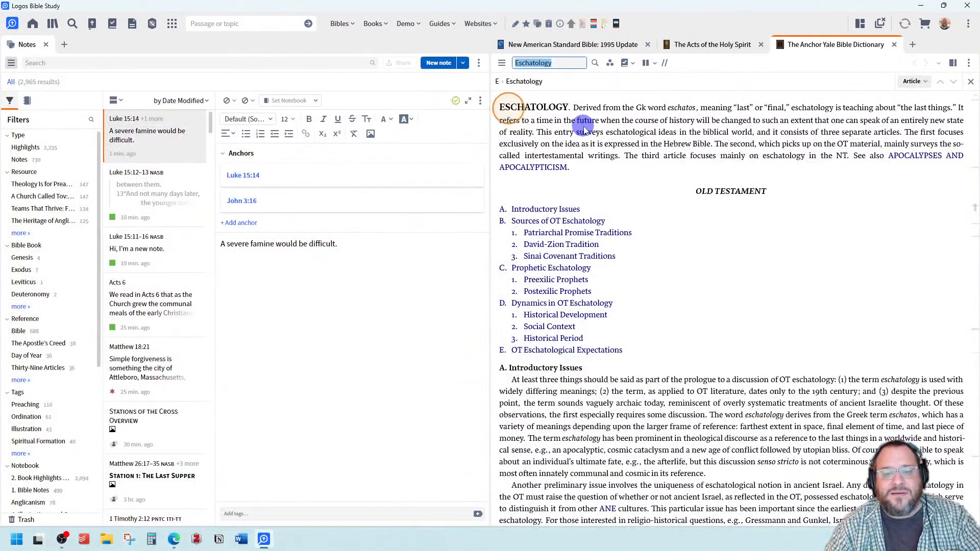
Create a new note anchored to the headword Eschatology from its article in The Anchor Yale Bible Dictionary.
right_click(527, 111)
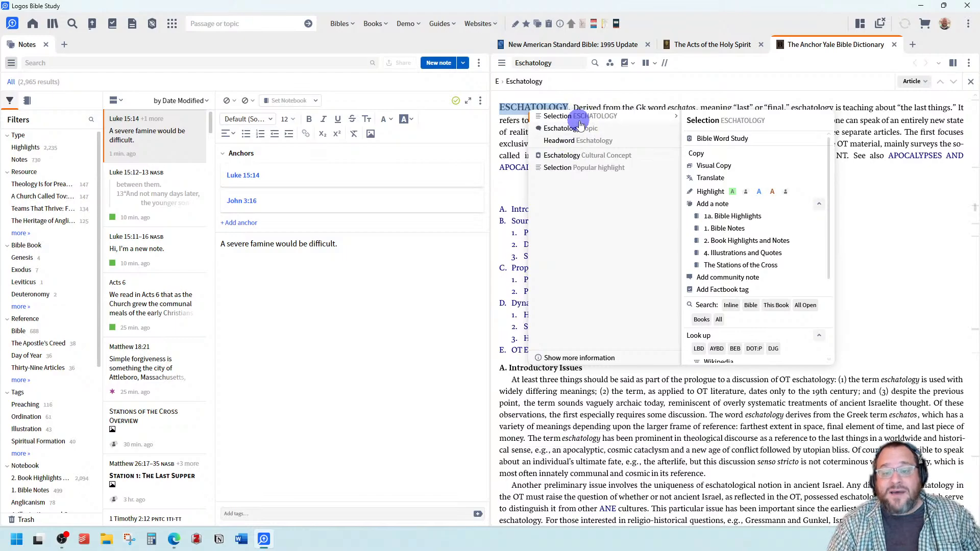
left_click(568, 143)
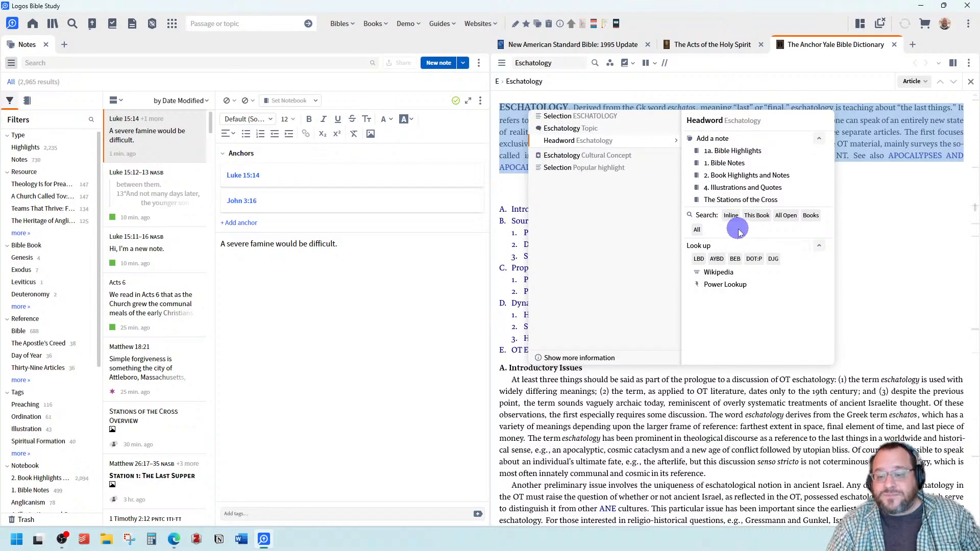
left_click(719, 139)
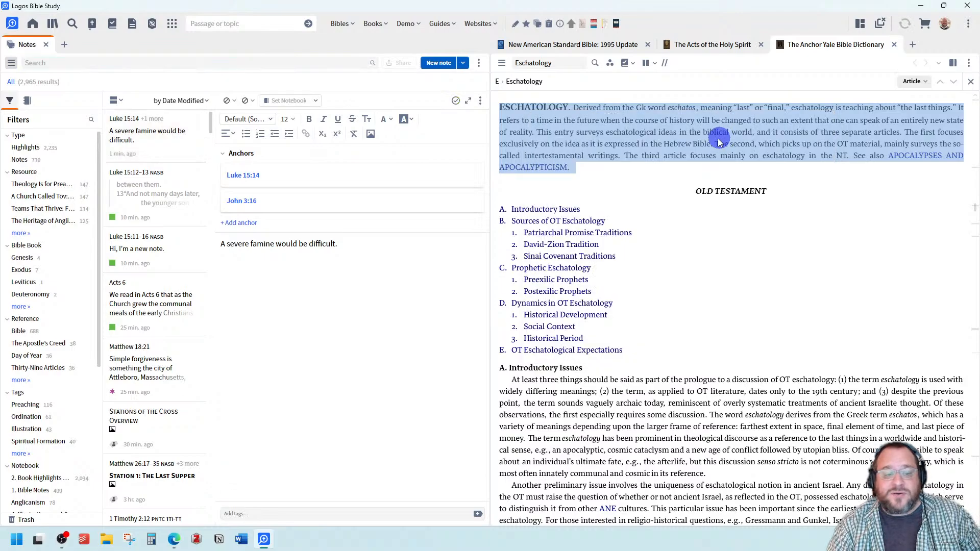
mouse_move(250, 178)
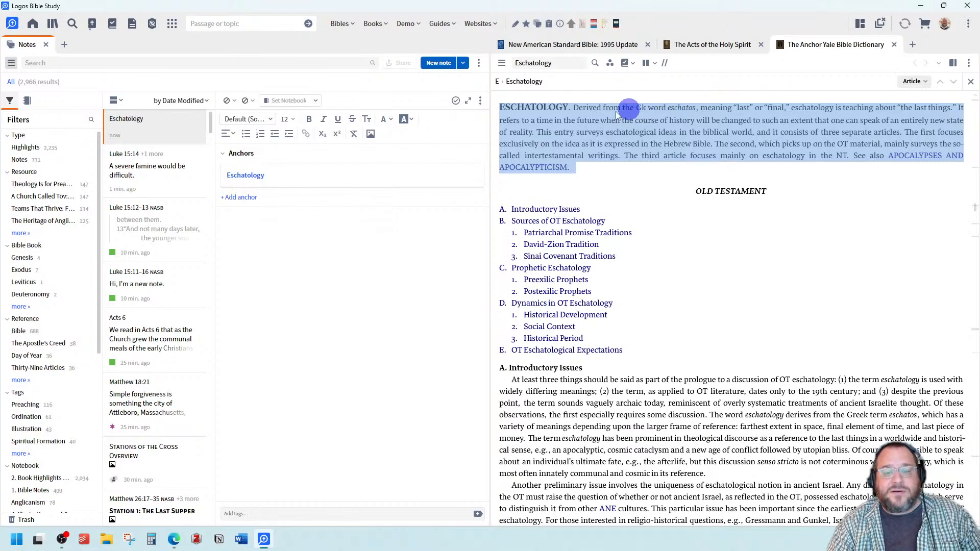
Write "Eschatology means coming things" as the text of the Eschatology headword note.
left_click(246, 218)
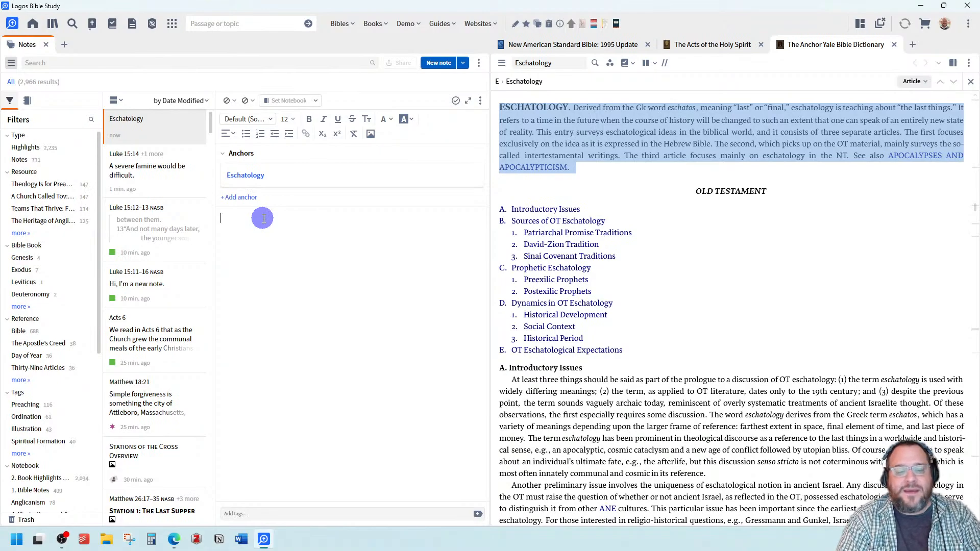
type("Eschatology")
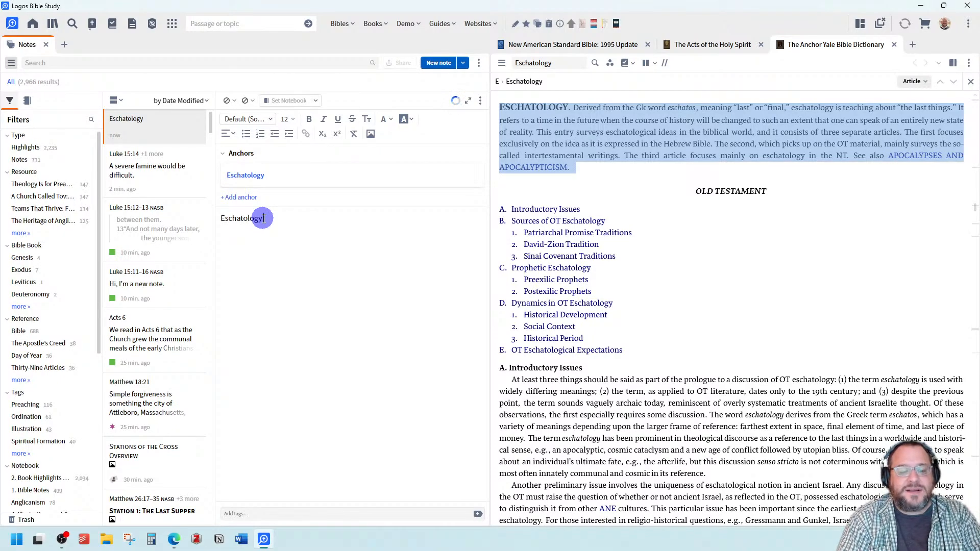
type(" means coming themes")
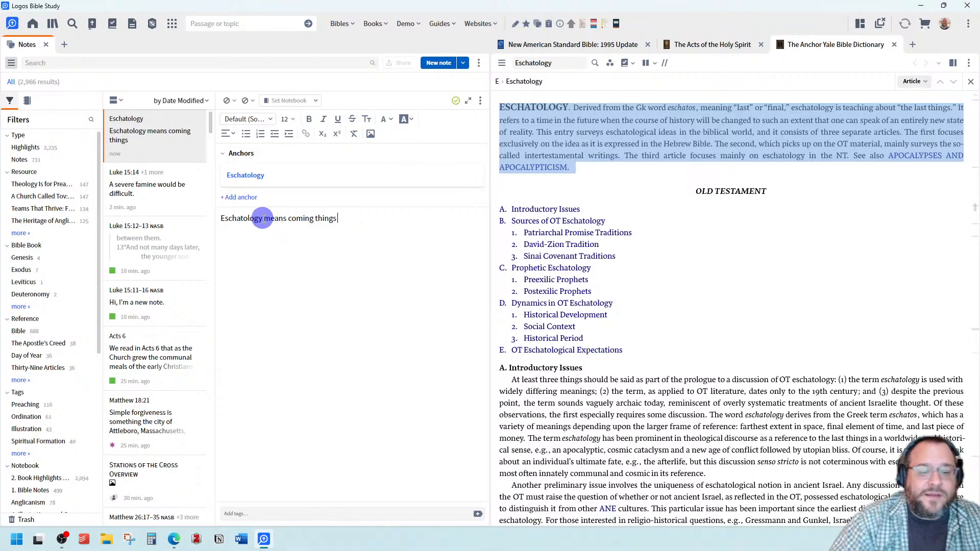
Give the Eschatology note a red square icon.
left_click(254, 103)
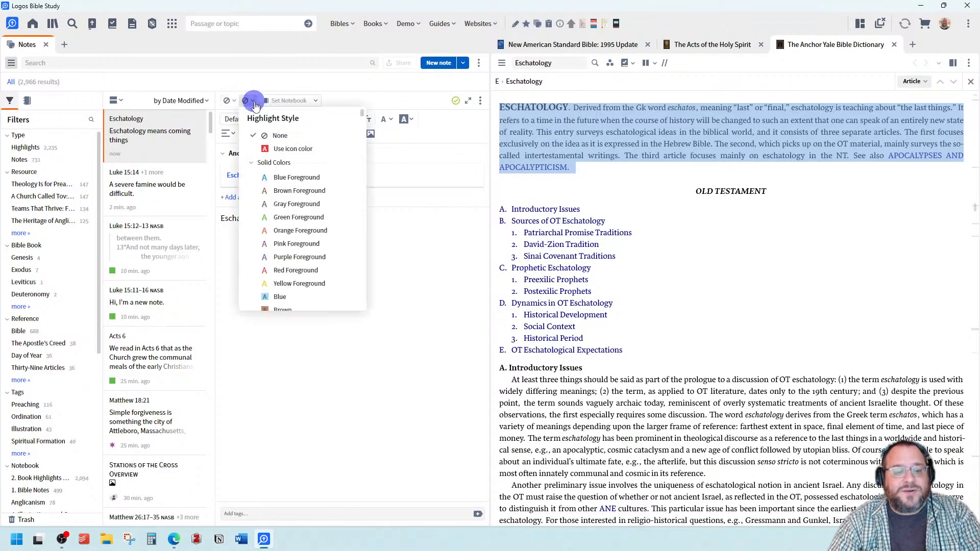
left_click(231, 101)
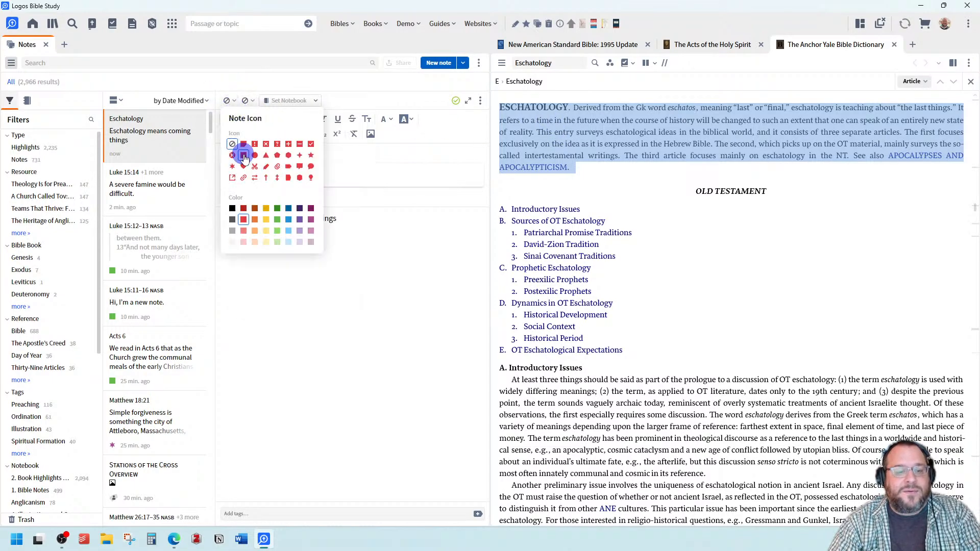
left_click(243, 156)
left_click(382, 266)
mouse_move(503, 109)
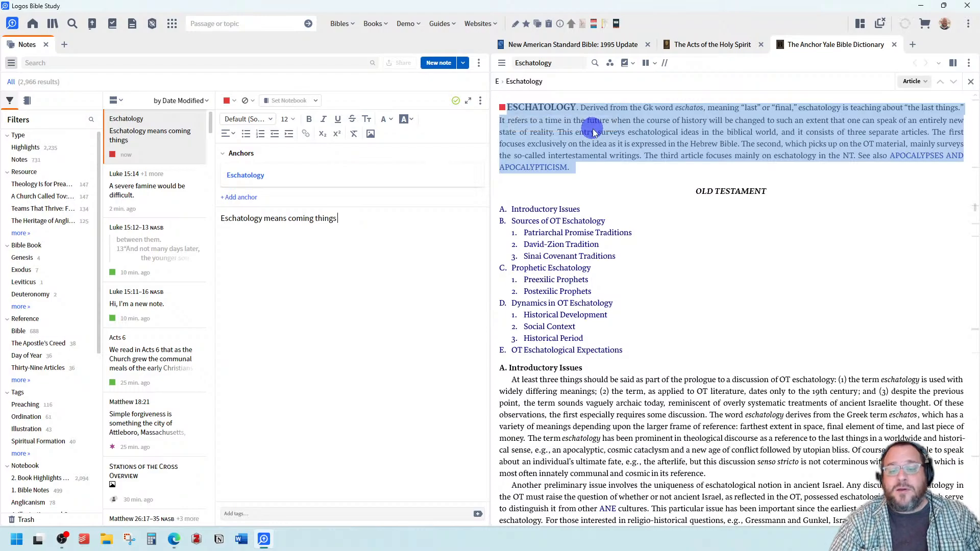
Switch to the Eschatology article in Baker Encyclopedia of the Bible and check the note attached to its headword.
left_click(591, 127)
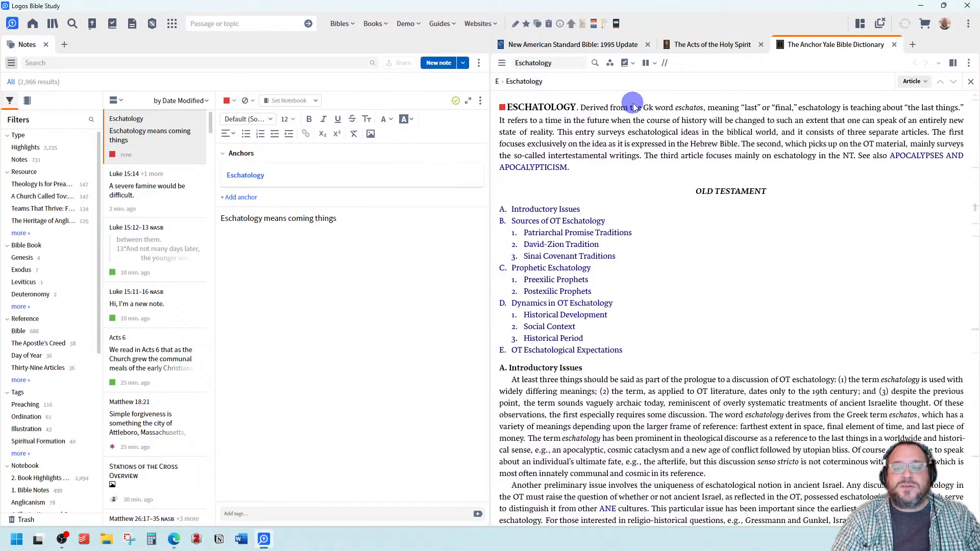
key("Right")
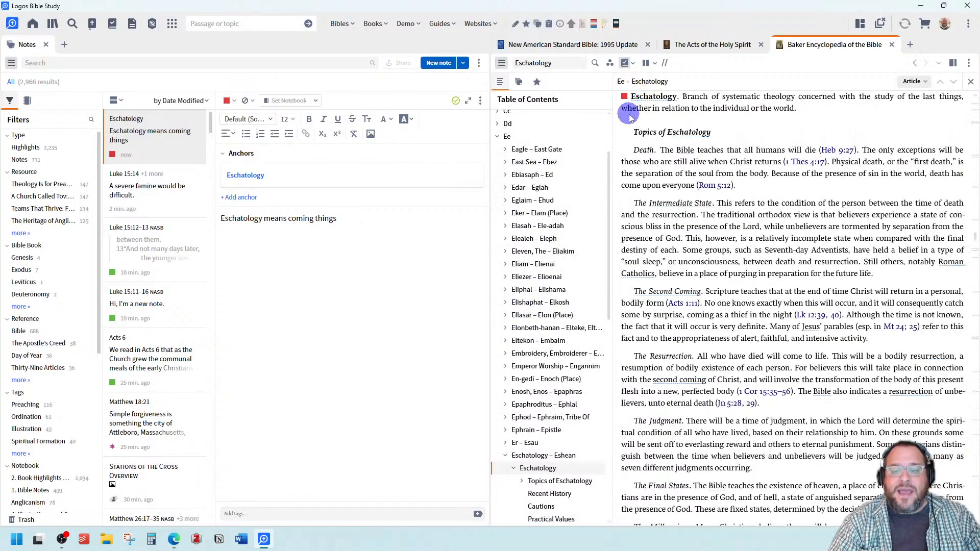
mouse_move(625, 101)
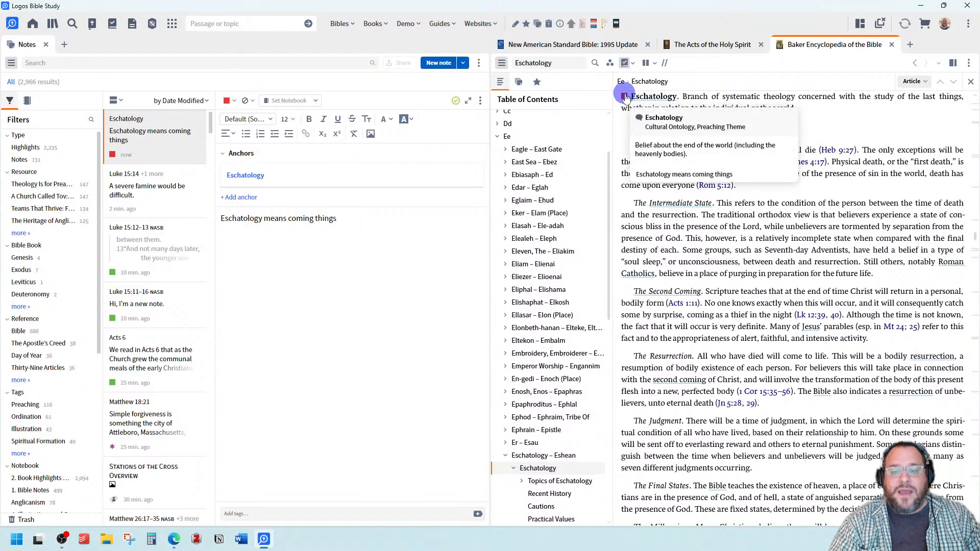
left_click(662, 118)
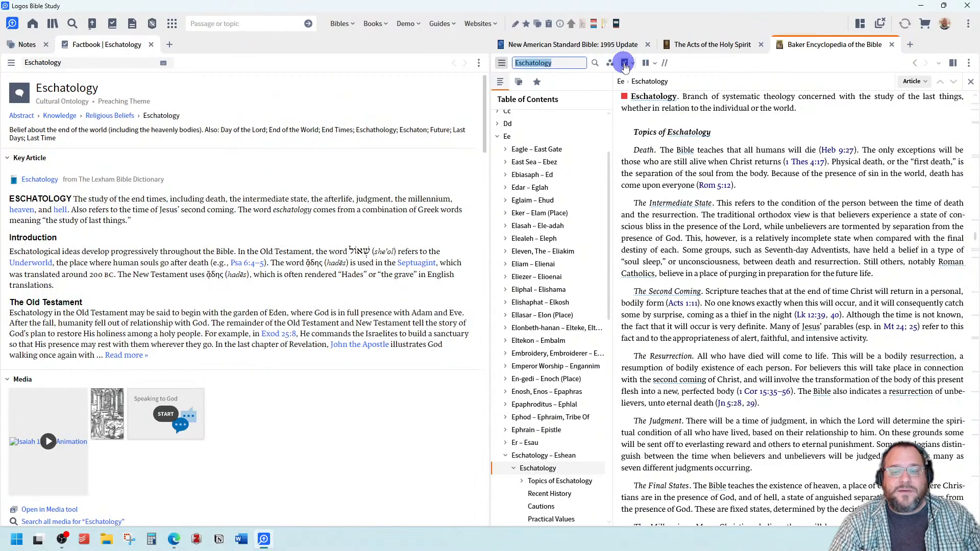
left_click(625, 98)
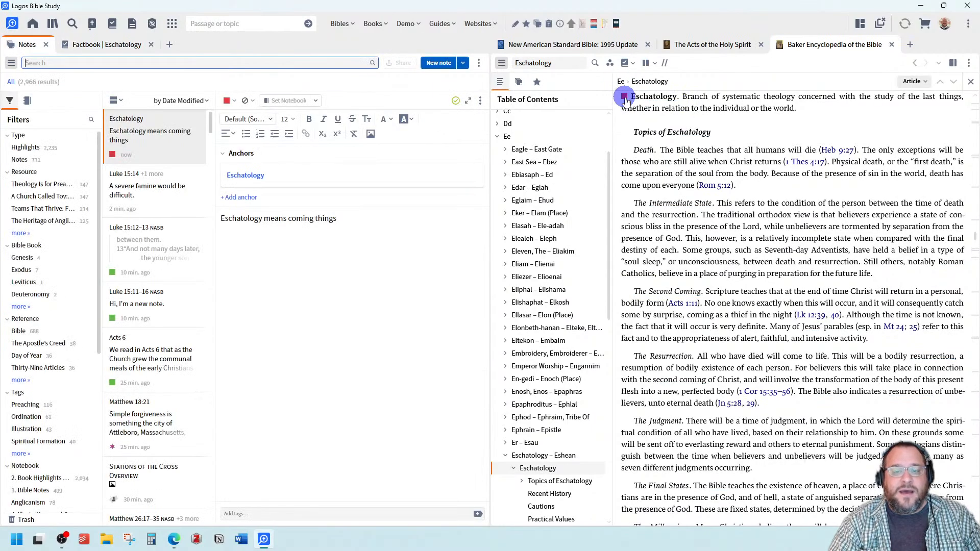
mouse_move(625, 101)
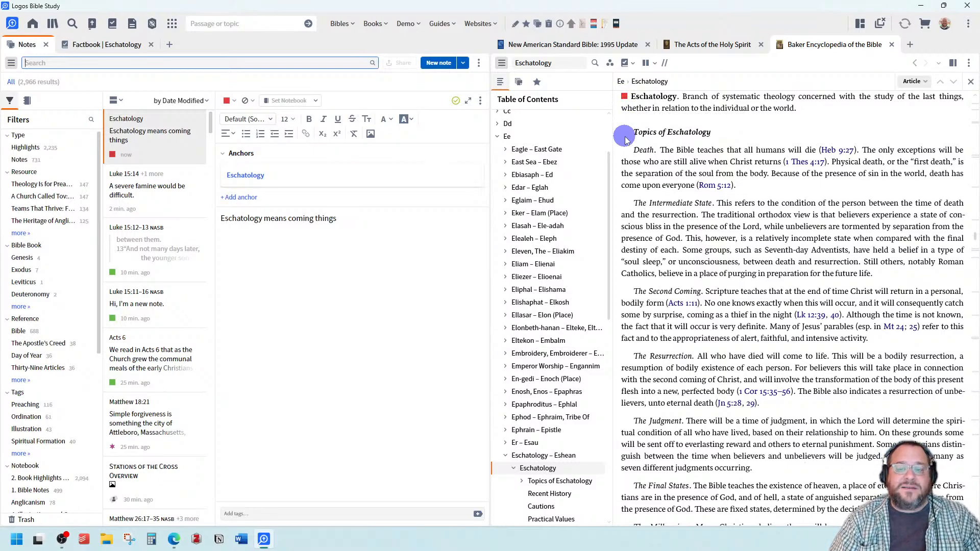
Move on to the Eschatology article in Dictionary of the Old Testament: Prophets and preview the note at its headword.
left_click(658, 131)
key("Right")
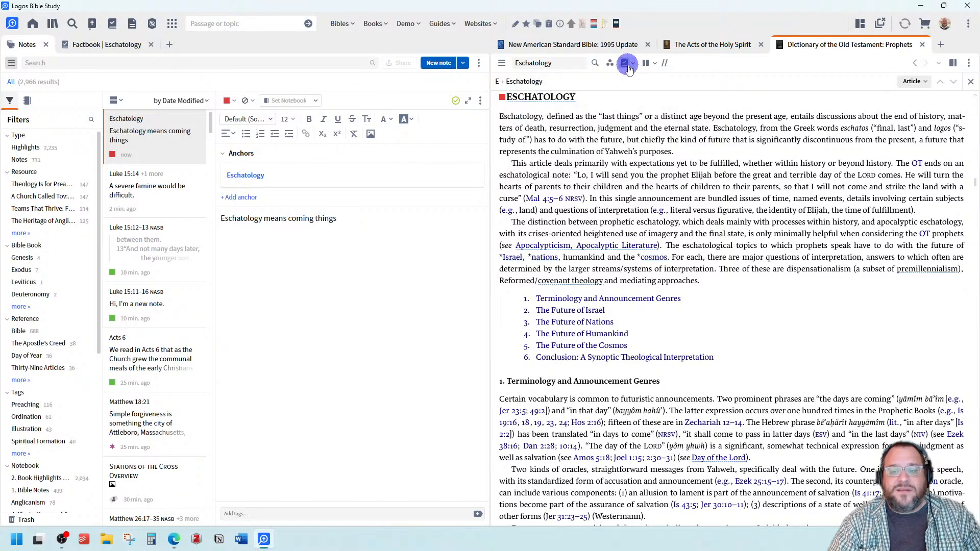
mouse_move(502, 99)
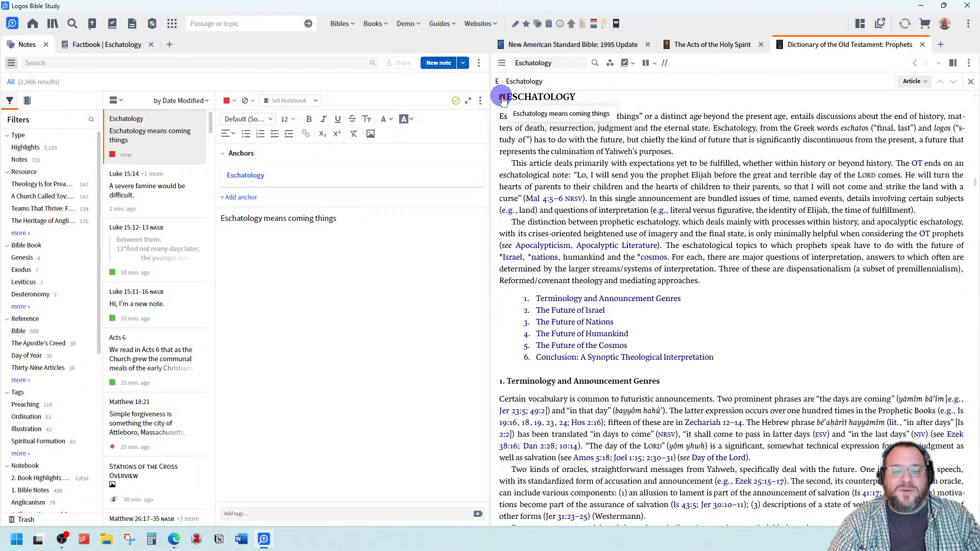
Close Dictionary of the Old Testament: Prophets and The Acts of the Holy Spirit.
left_click(922, 44)
left_click(755, 45)
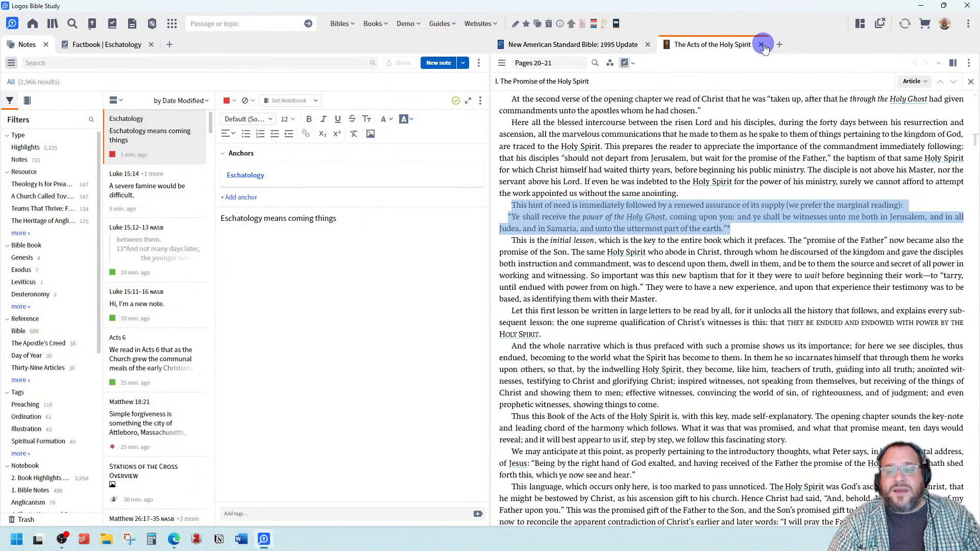
left_click(761, 45)
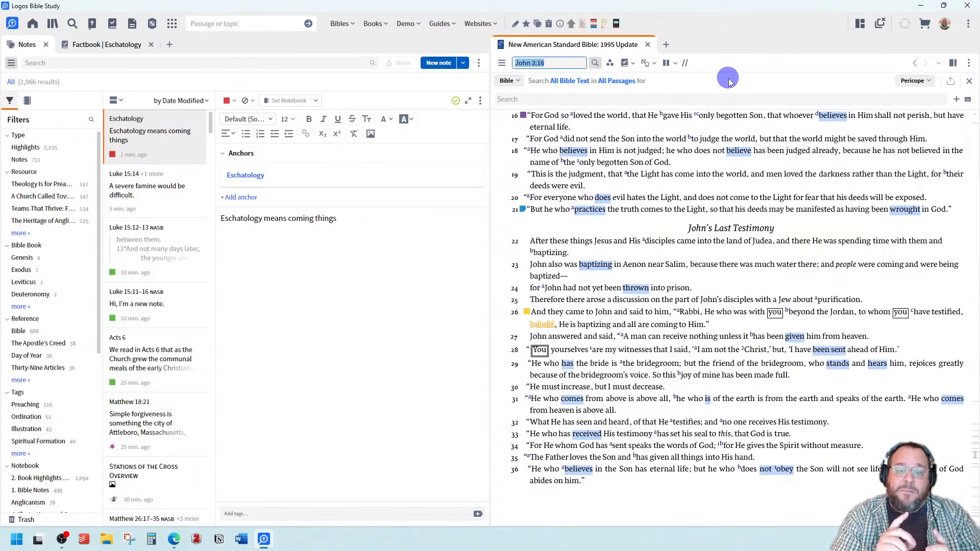
Open the Highlighting tool, collapse the Emphasis Markup and Stations of the Cross palettes, and expand Book Highlights.
left_click(172, 23)
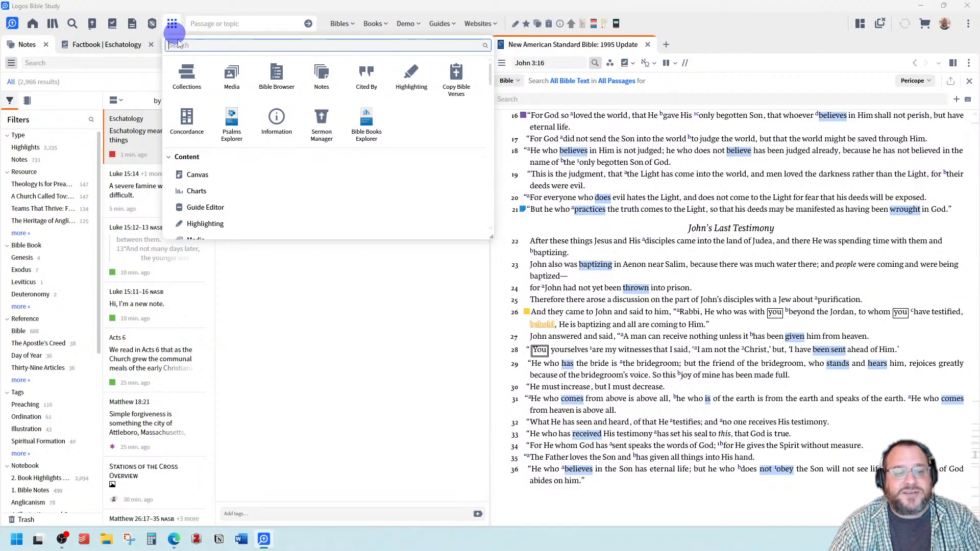
left_click(412, 72)
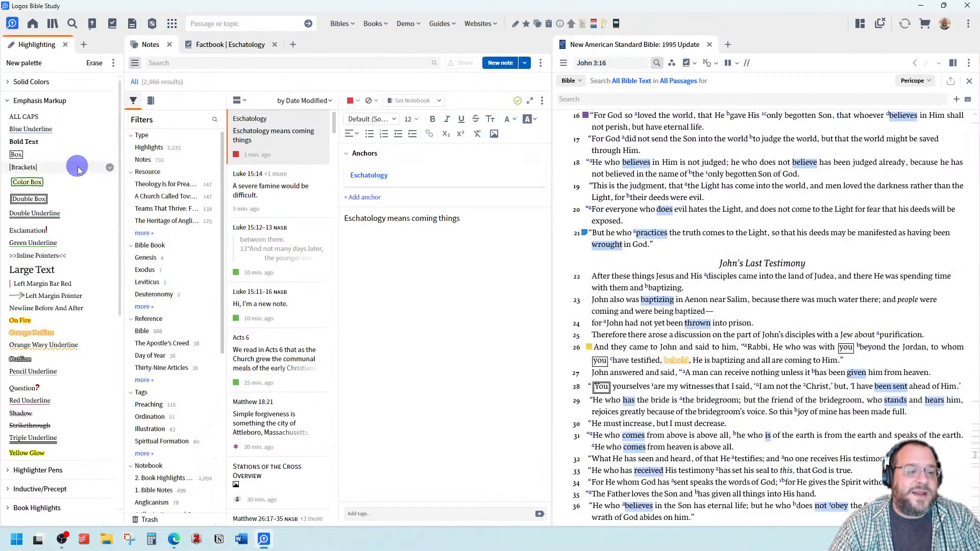
left_click(9, 101)
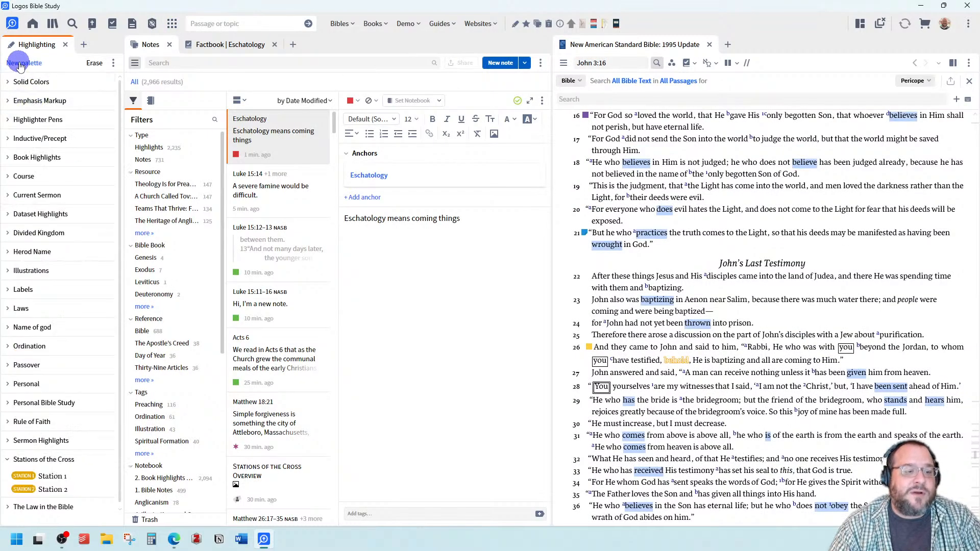
left_click(8, 460)
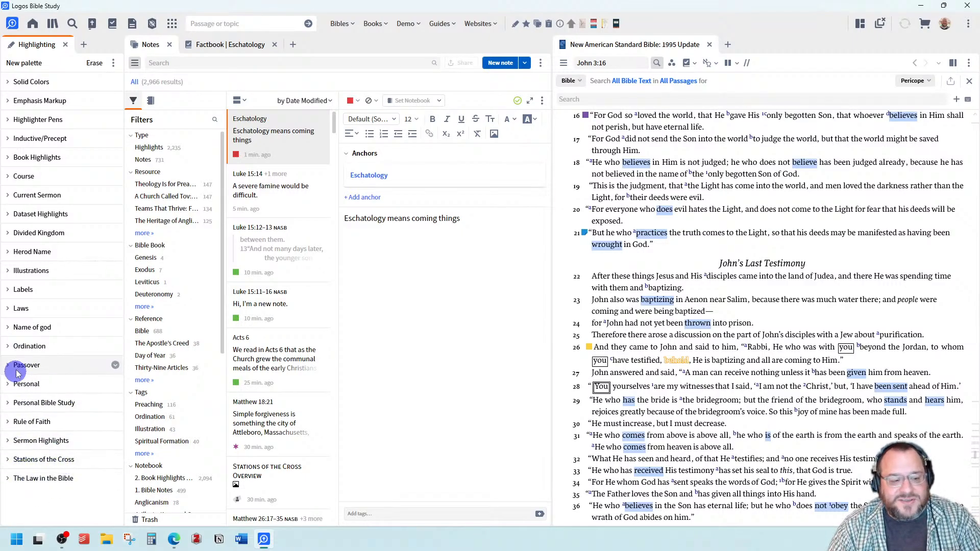
left_click(8, 158)
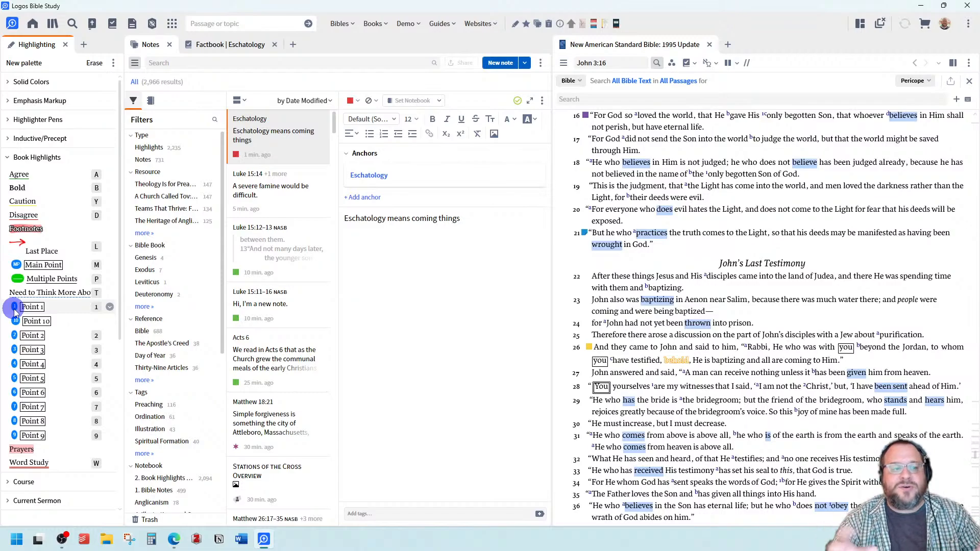
key("XF86AudioLowerVolume")
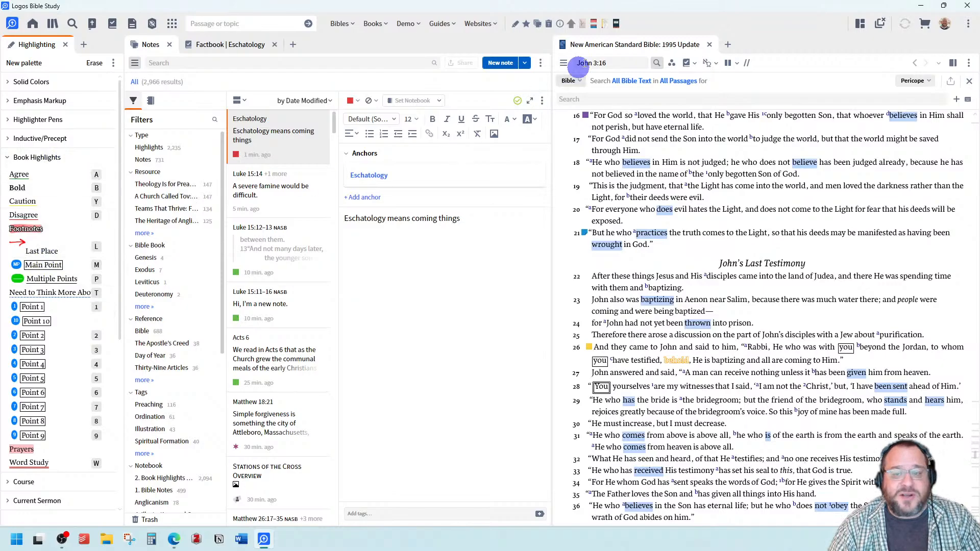
Replace the New American Standard Bible with Luke: Verse by Verse and highlight "The temporal markers … my goal." with the Point 1 style.
left_click(709, 44)
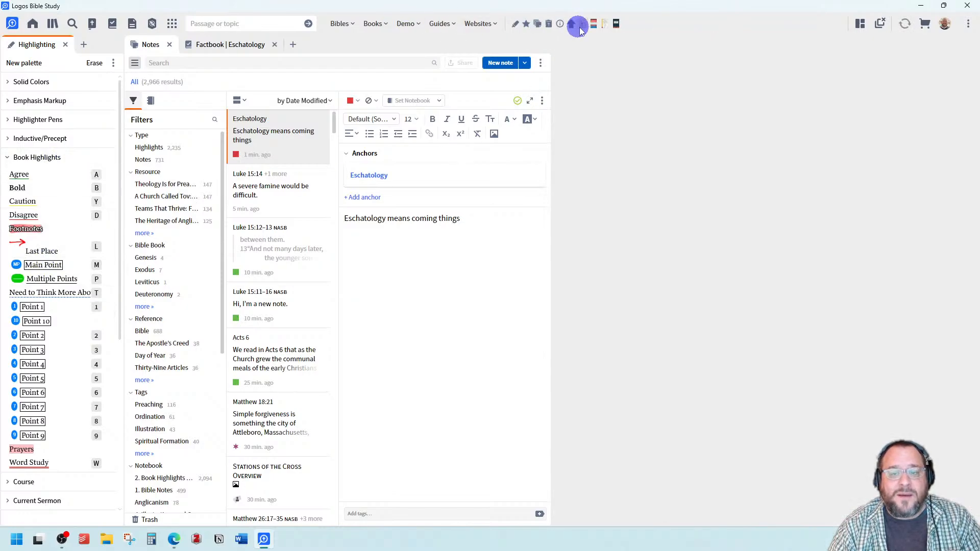
left_click(616, 23)
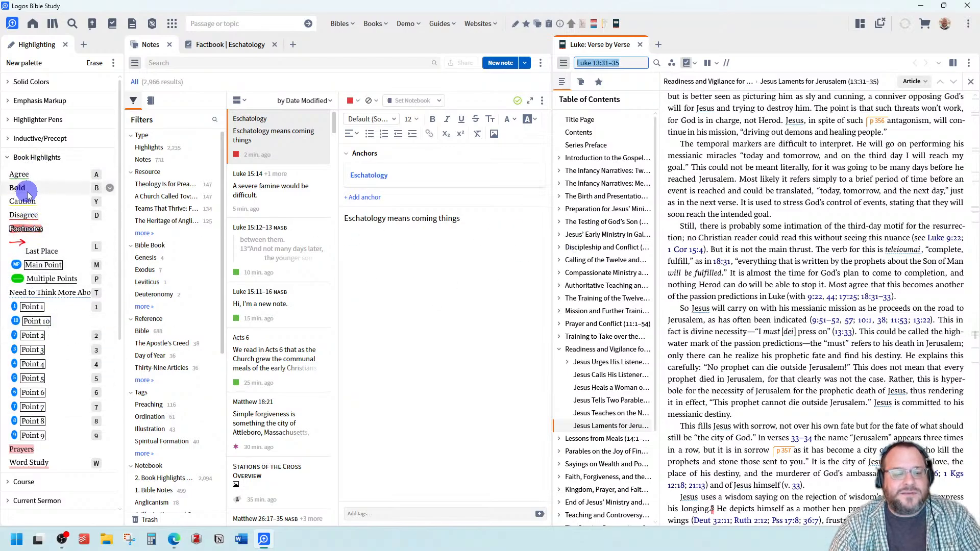
left_click_drag(680, 145, 689, 166)
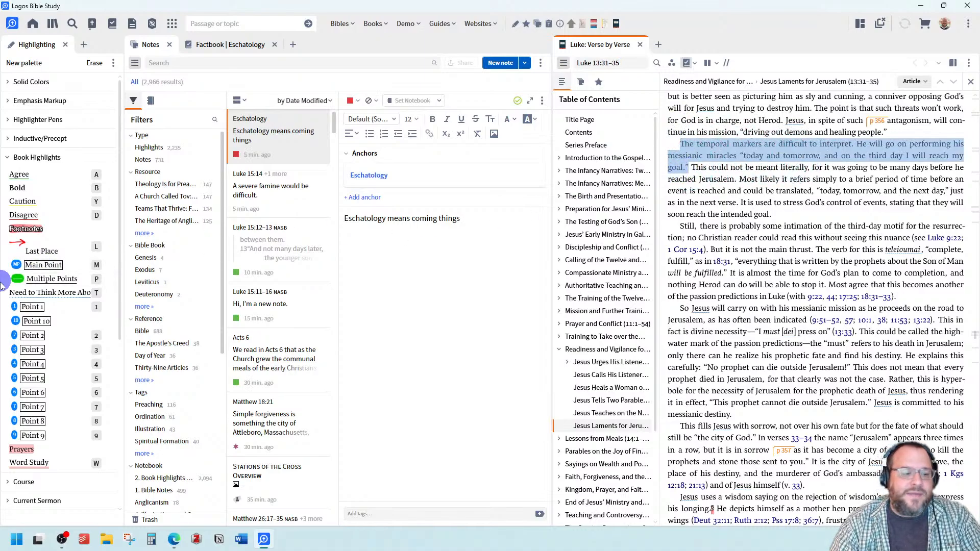
left_click(30, 307)
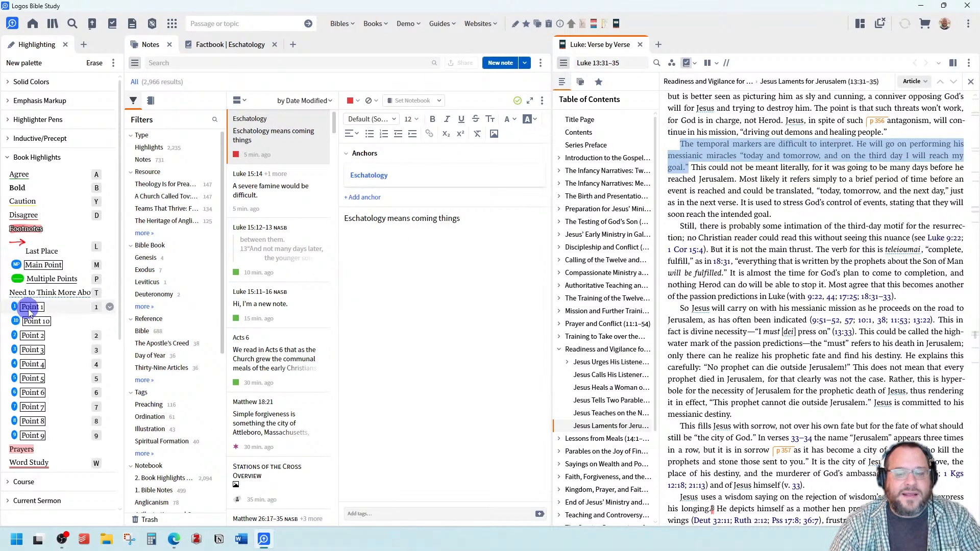
left_click(28, 309)
left_click(761, 173)
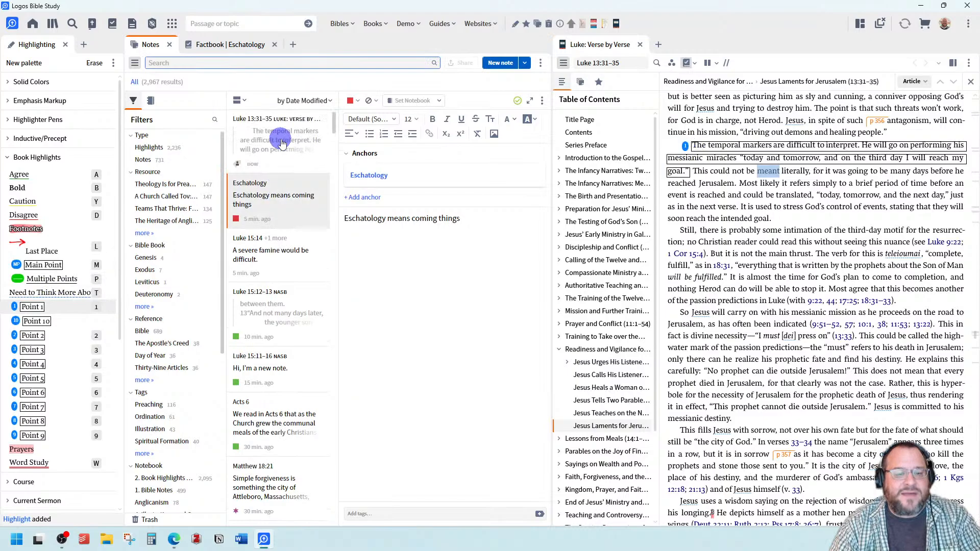
Open the note of the Point 1 highlight and look up its style in the highlight style list.
left_click(282, 143)
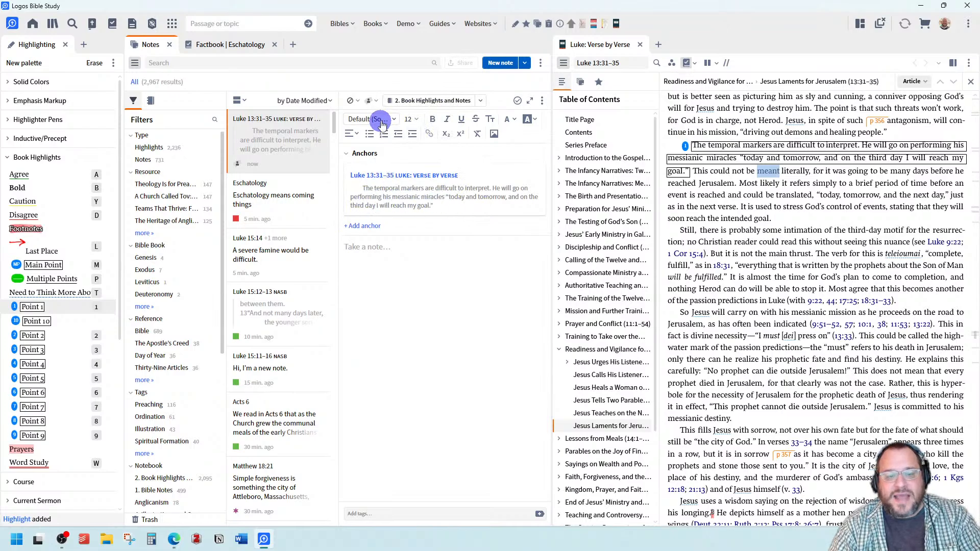
left_click(371, 100)
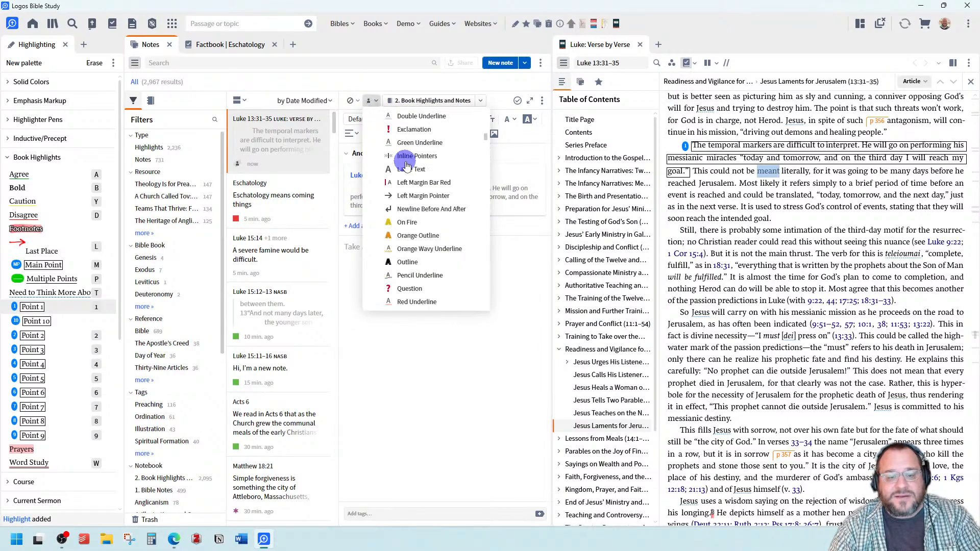
scroll(406, 164, "down", 10)
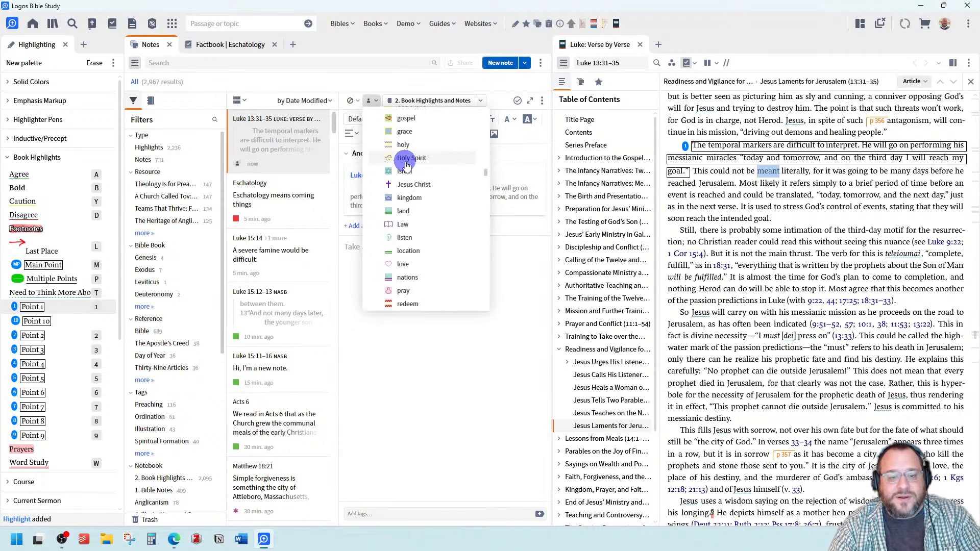
scroll(406, 165, "down", 5)
scroll(406, 165, "up", 3)
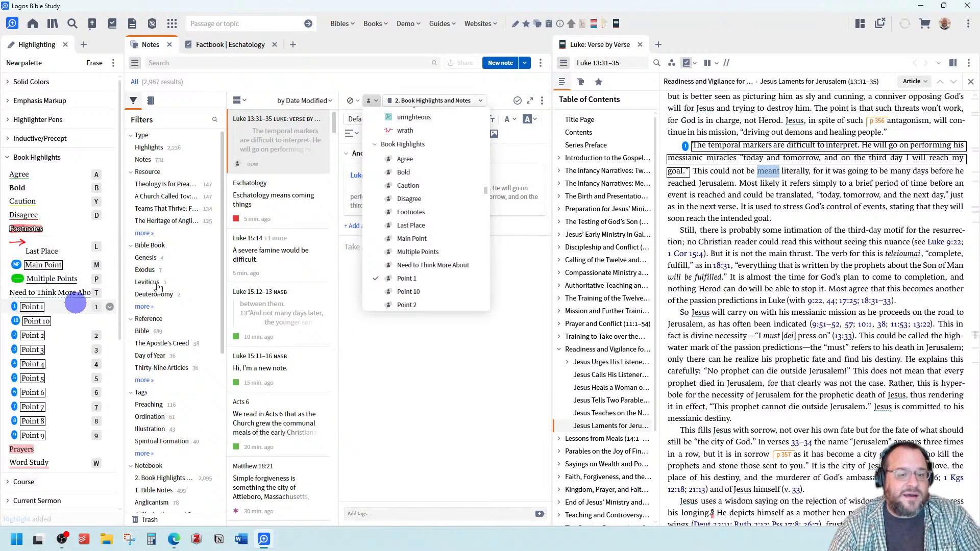
left_click(394, 383)
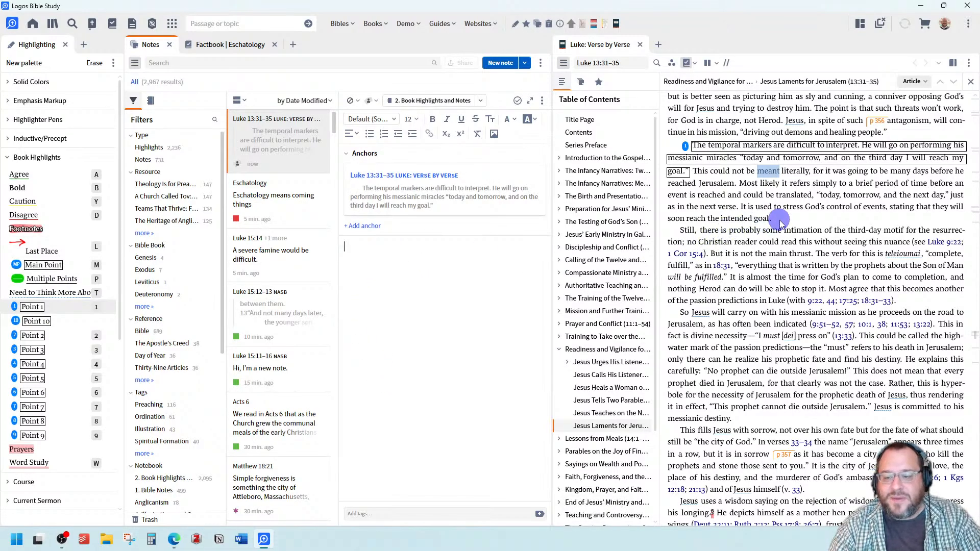
Highlight the passage from "Most likely it refers simply" to "the intended goal." with the Point 2 style.
left_click_drag(772, 219, 740, 183)
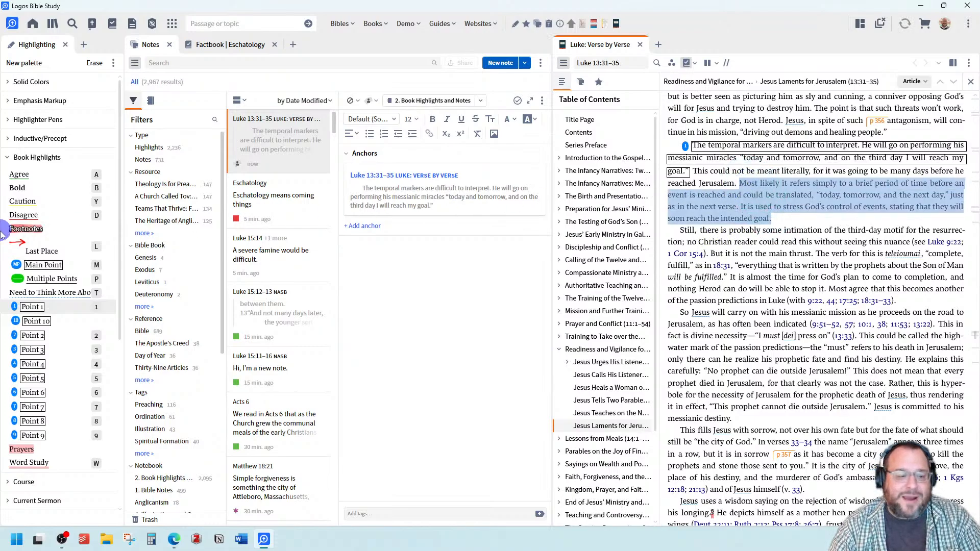
left_click(32, 337)
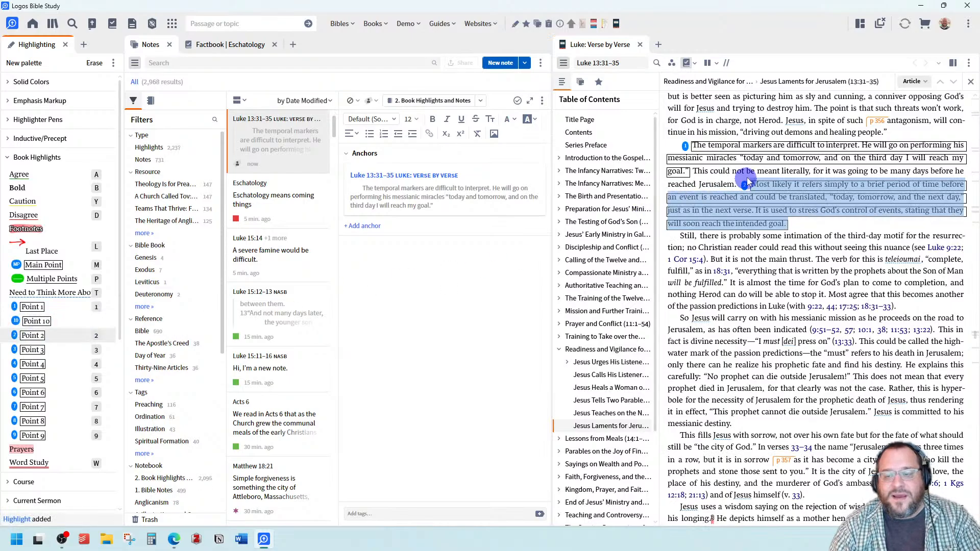
left_click(827, 223)
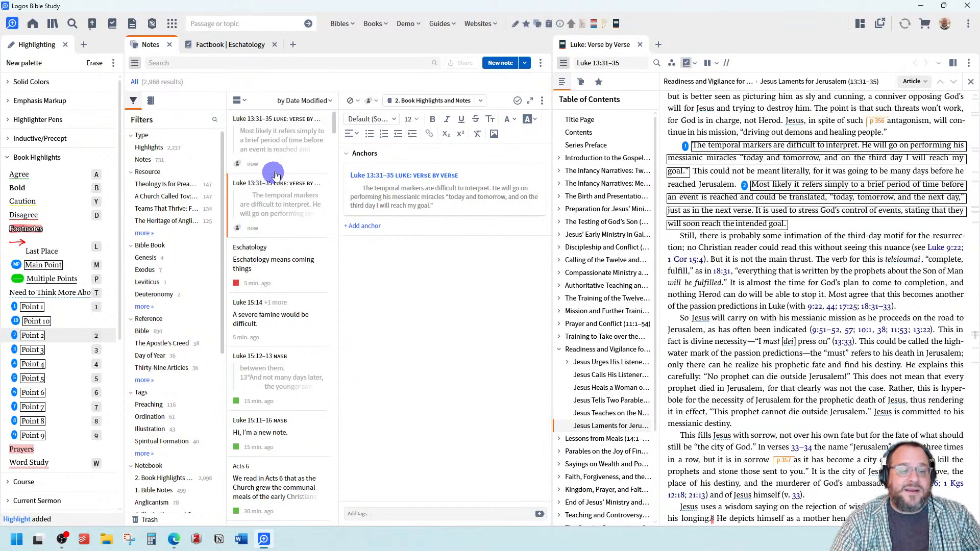
Open the note of the Point 2 highlight and create a new highlighting palette named "Logos Bible Software Training".
left_click(284, 146)
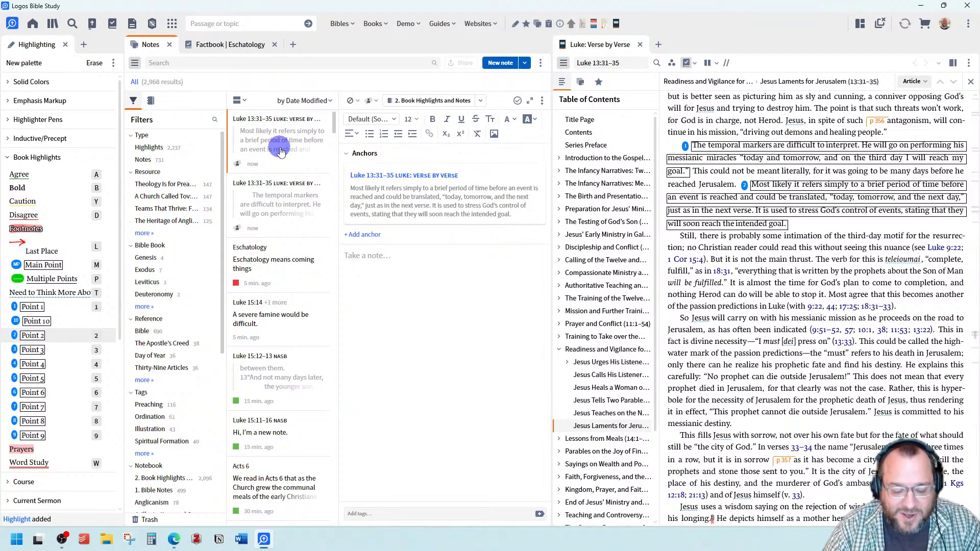
left_click(23, 63)
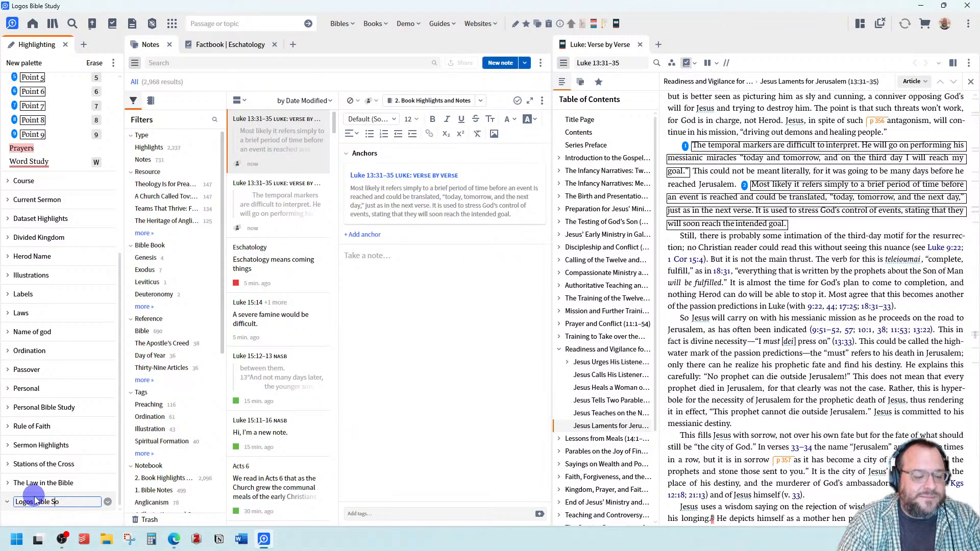
type("ning")
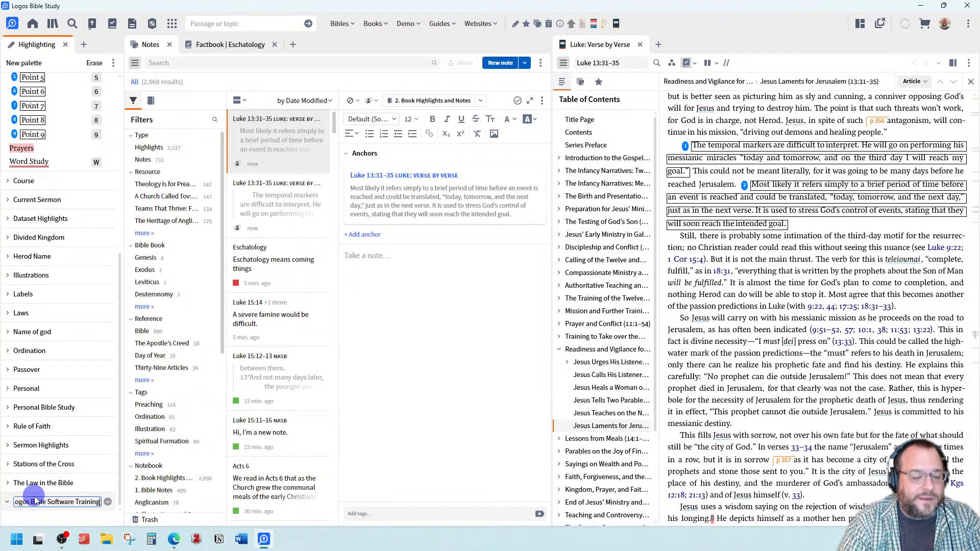
key("Return")
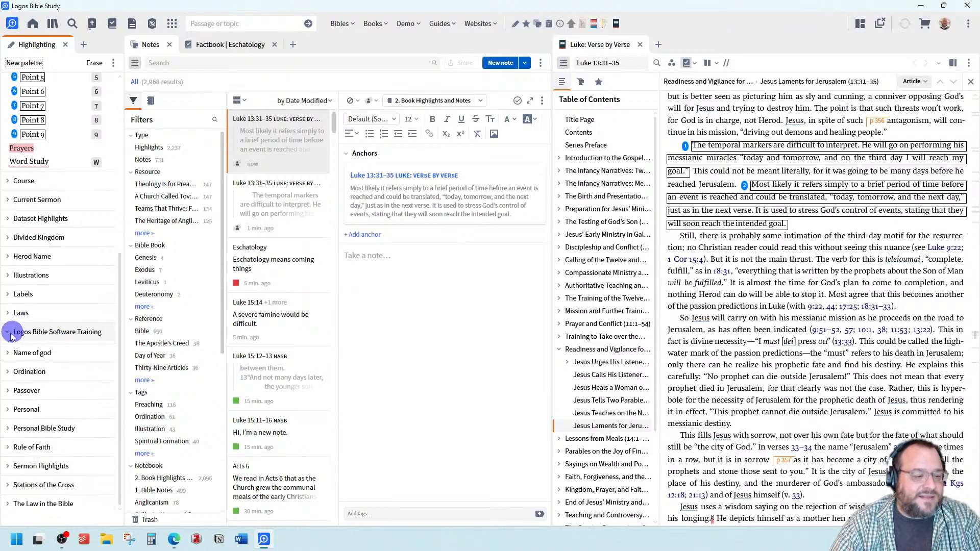
Look through the font, background, text effect, border and image options for a new style in Logos Bible Software Training, and close Highlighting without saving it.
left_click(109, 334)
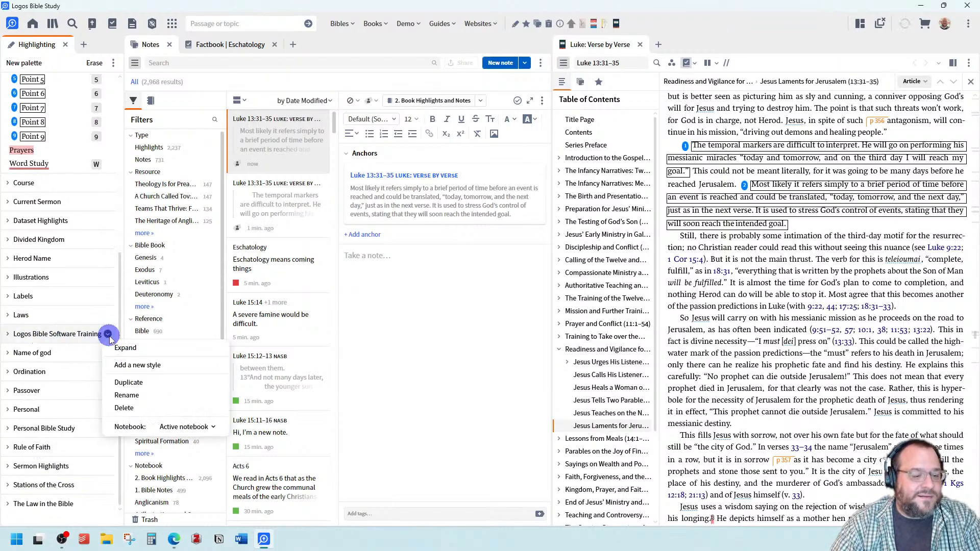
left_click(131, 367)
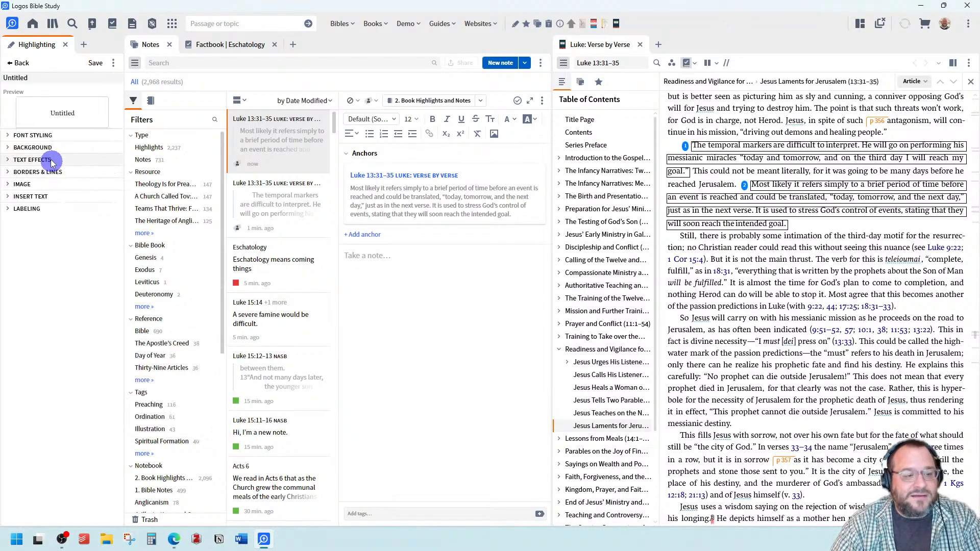
left_click(13, 149)
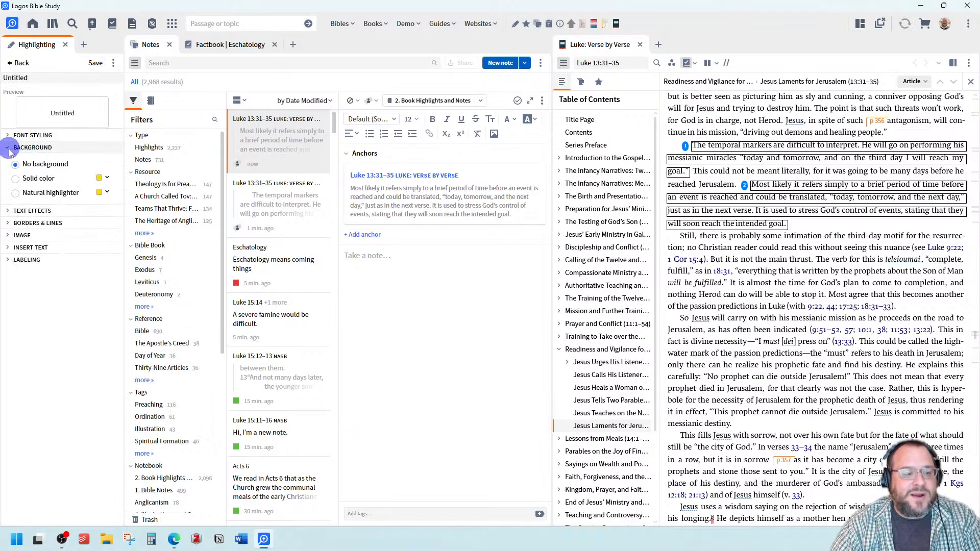
left_click(9, 210)
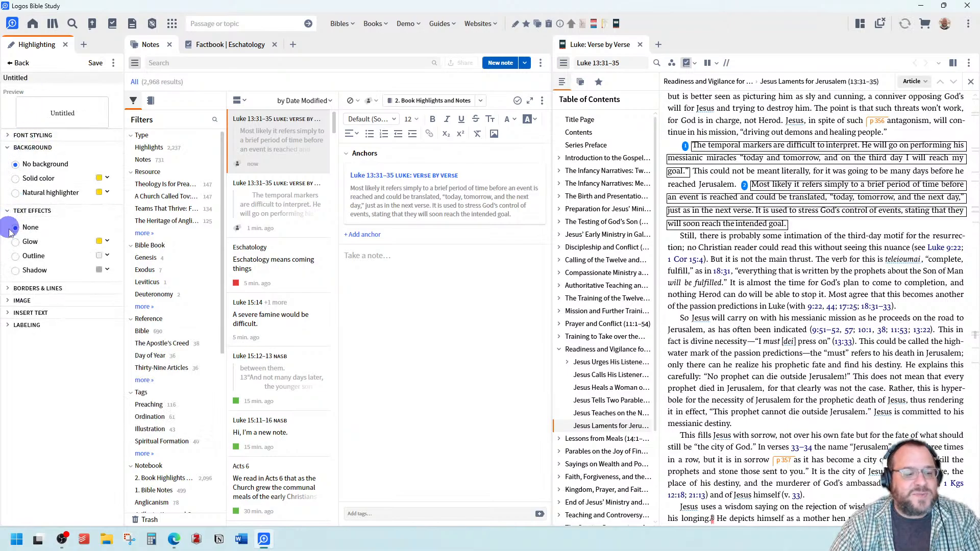
left_click(10, 302)
left_click(10, 288)
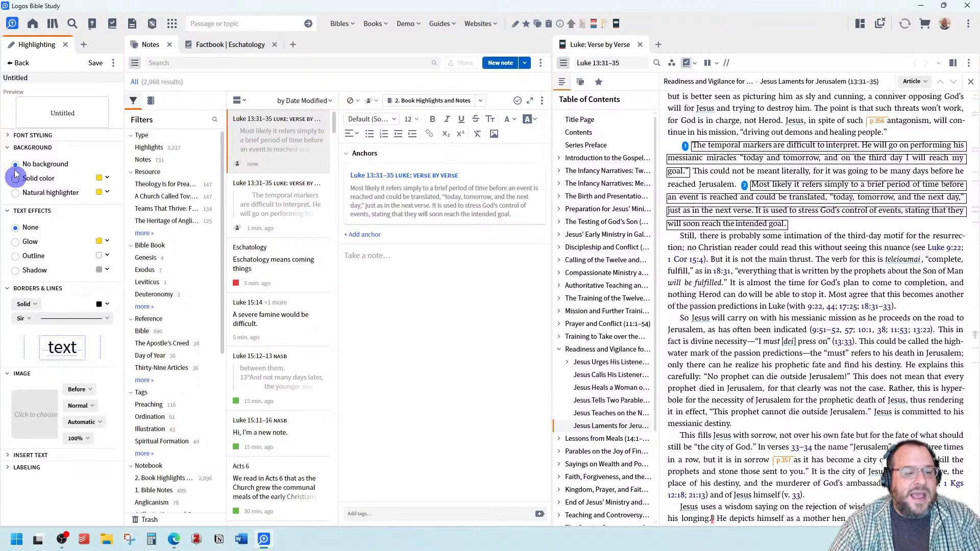
left_click(9, 136)
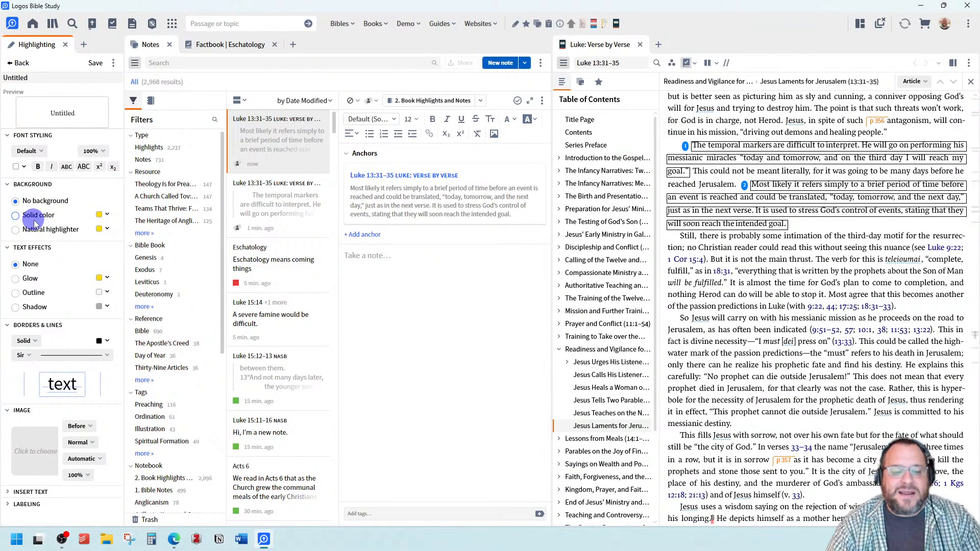
left_click(65, 44)
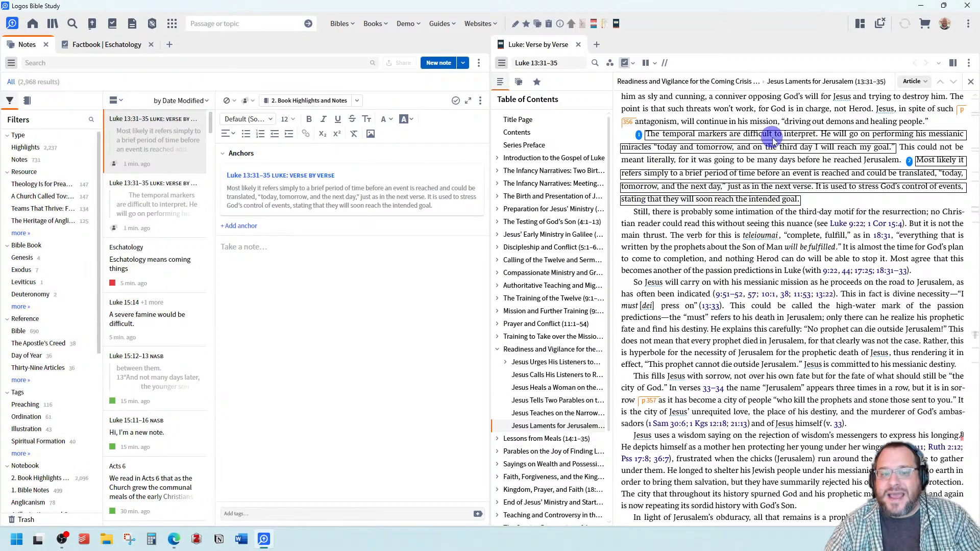
left_click(480, 101)
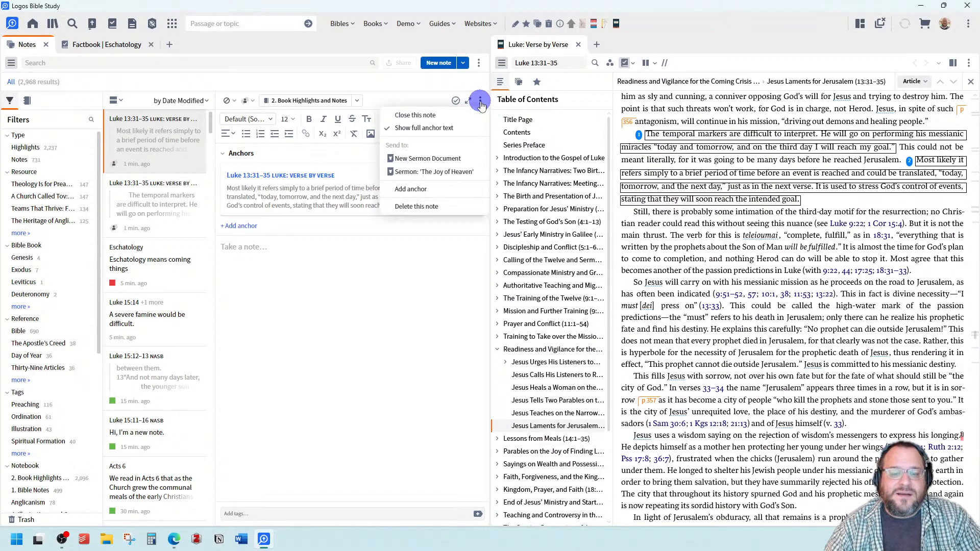
left_click(413, 197)
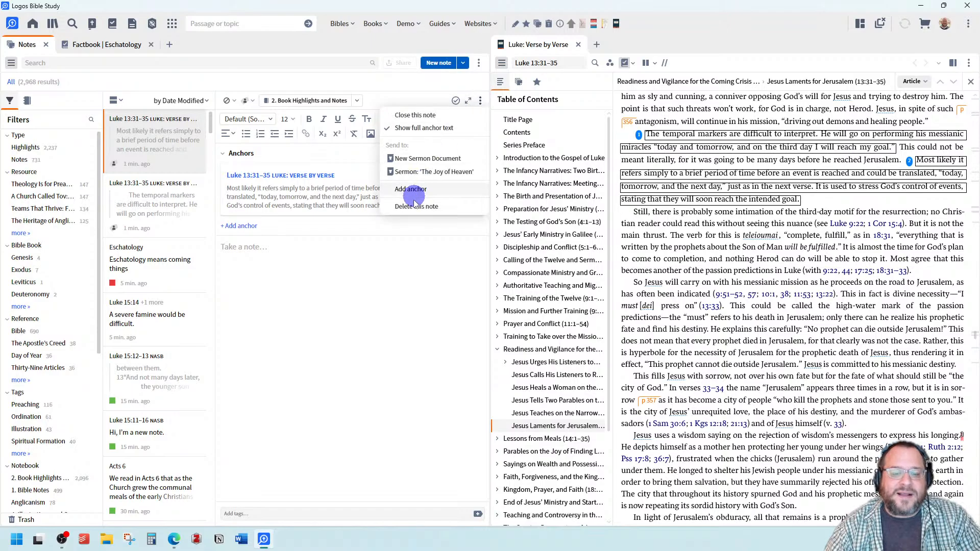
left_click(255, 296)
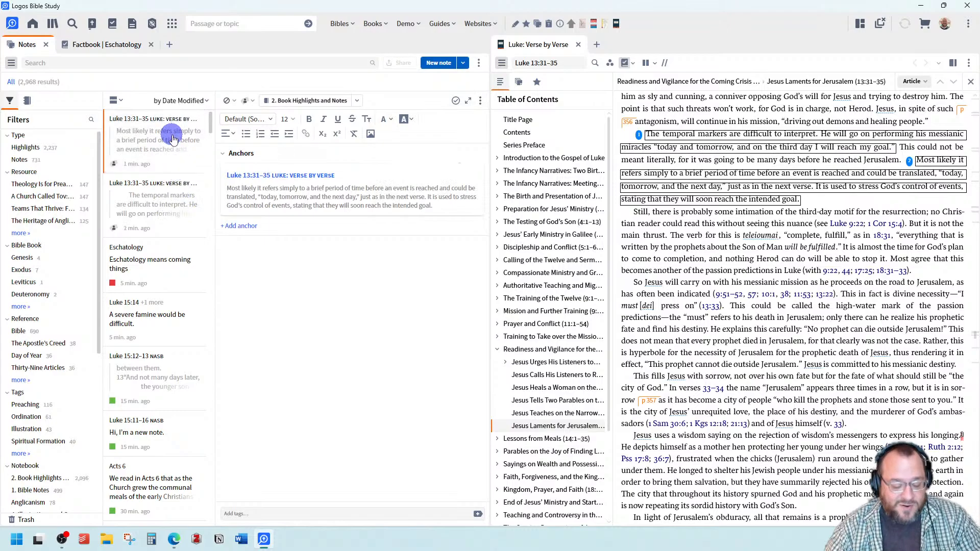
Select the two Luke 13:31–35 highlight notes from Luke: Verse by Verse and delete them together.
left_click(152, 202, "ctrl")
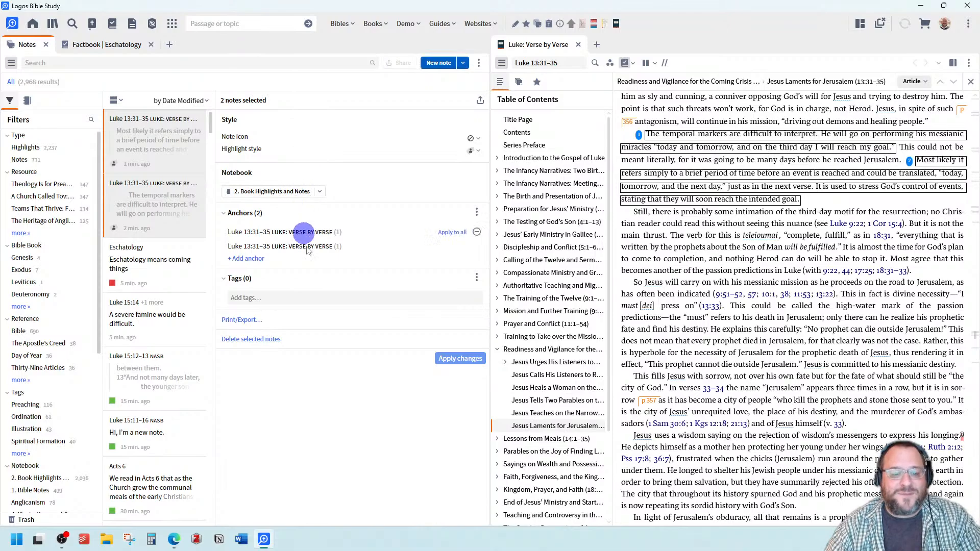
left_click(266, 340)
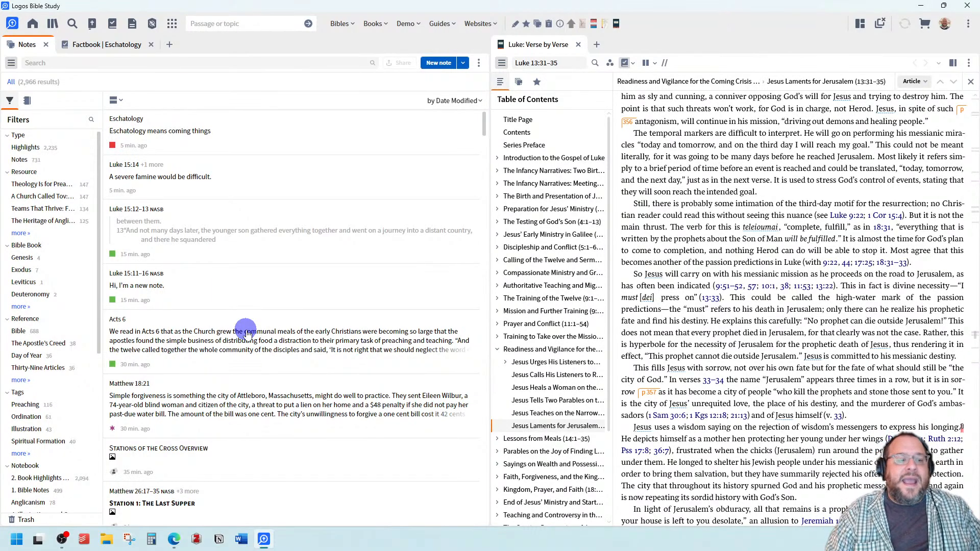
Compare the filters and notebooks views of the Notes sidebar and look through the full list of notebooks.
left_click(20, 100)
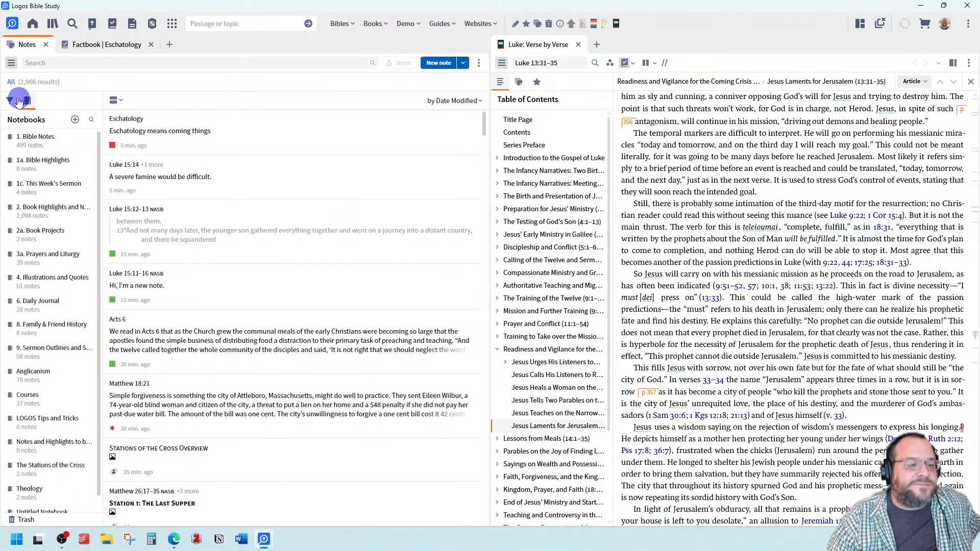
left_click(11, 63)
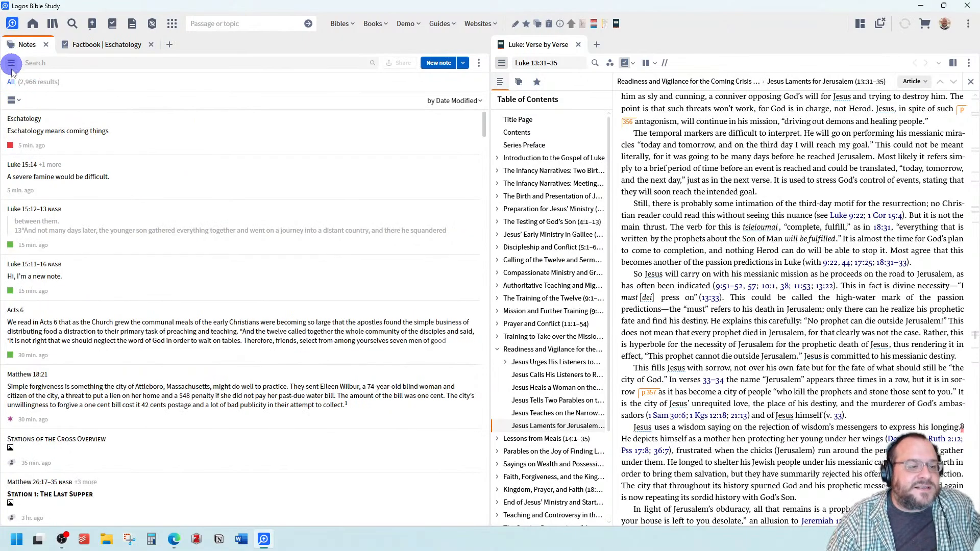
left_click(11, 63)
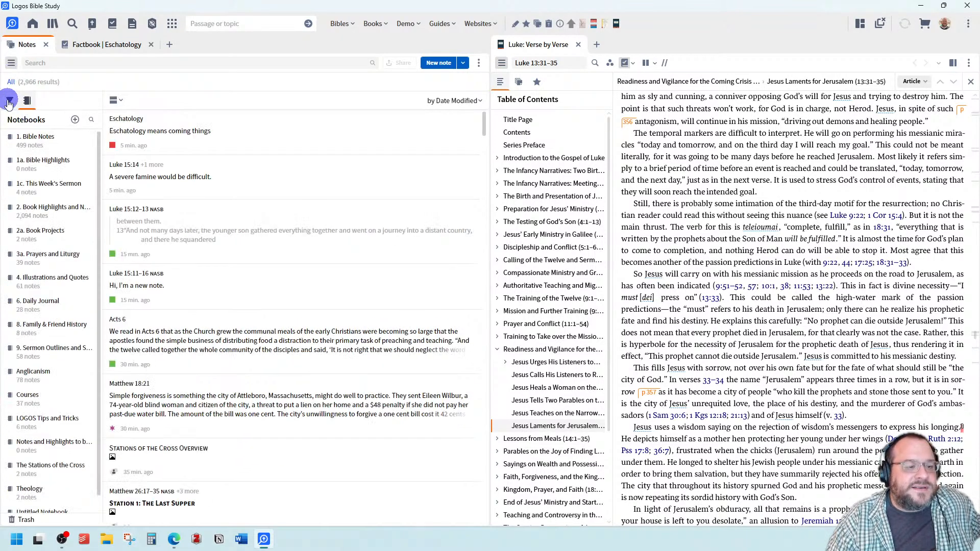
left_click(23, 101)
left_click(27, 100)
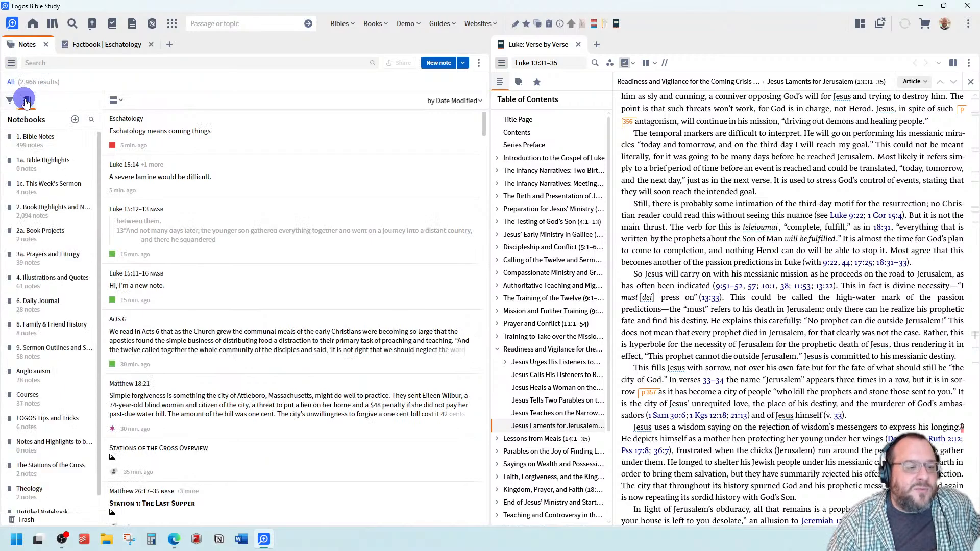
left_click(10, 101)
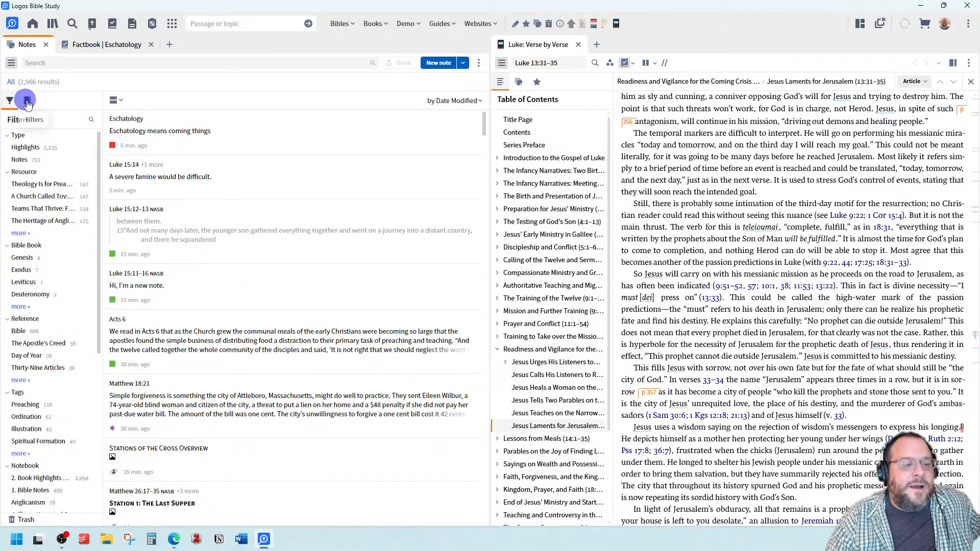
left_click(27, 102)
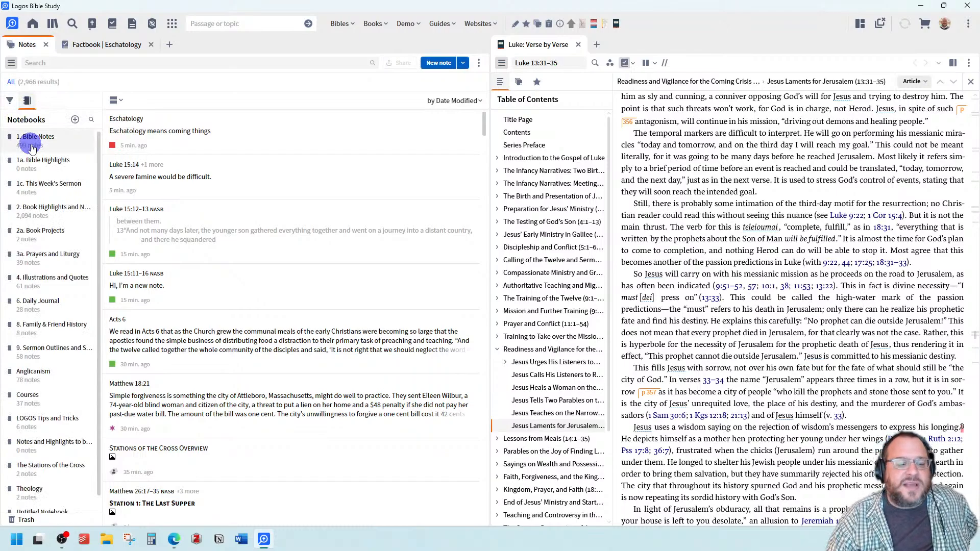
scroll(15, 356, "down", 1)
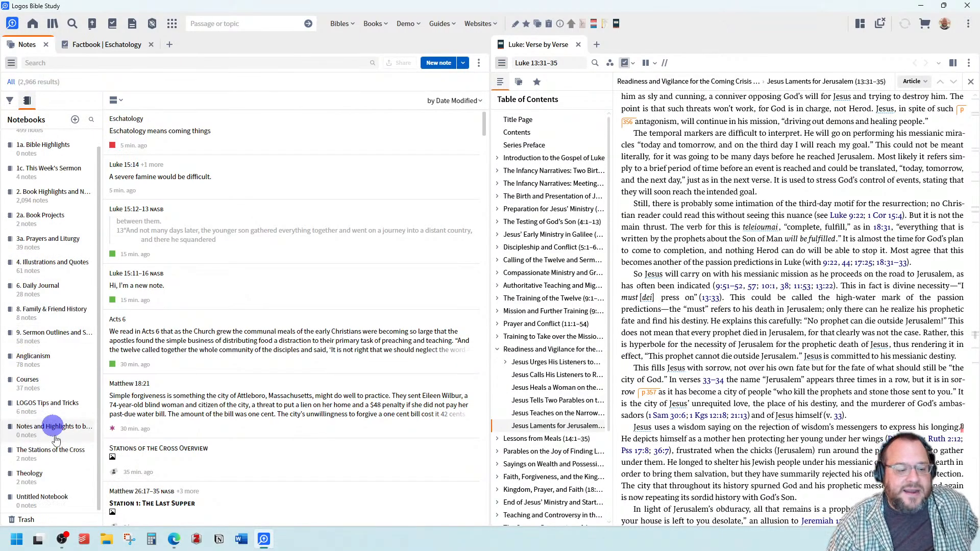
scroll(53, 470, "up", 1)
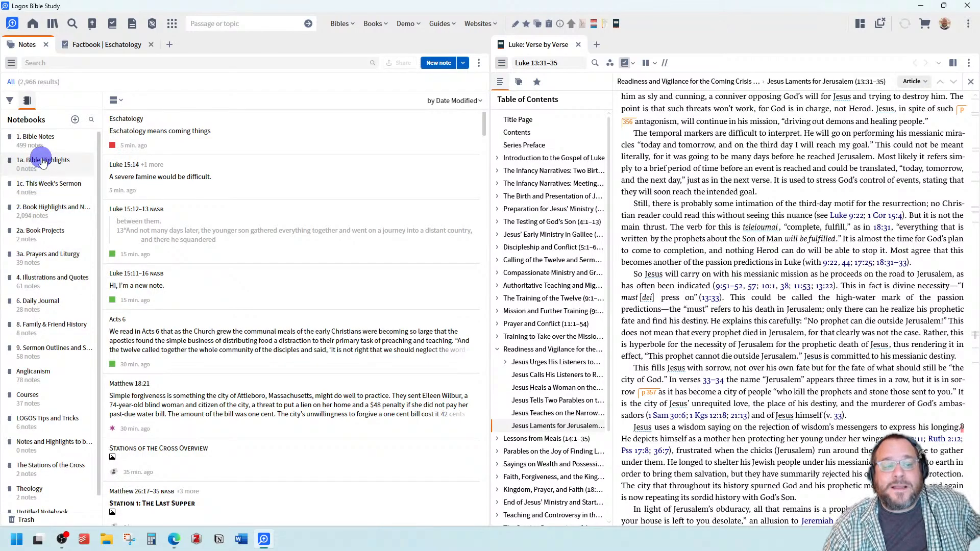
Show all Bible Book filters, filter the notes by 1 Kings and look through the matching notes.
left_click(16, 102)
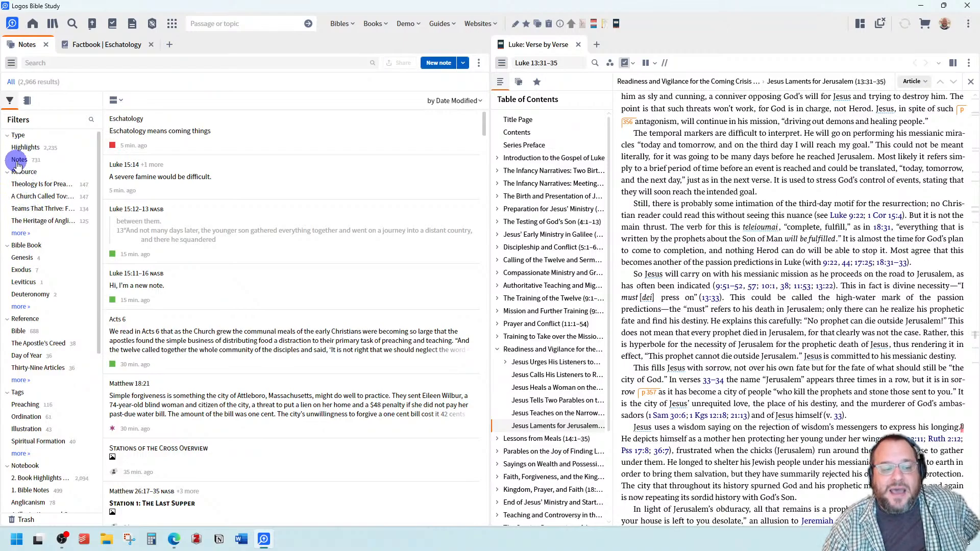
left_click(19, 306)
scroll(18, 308, "down", 5)
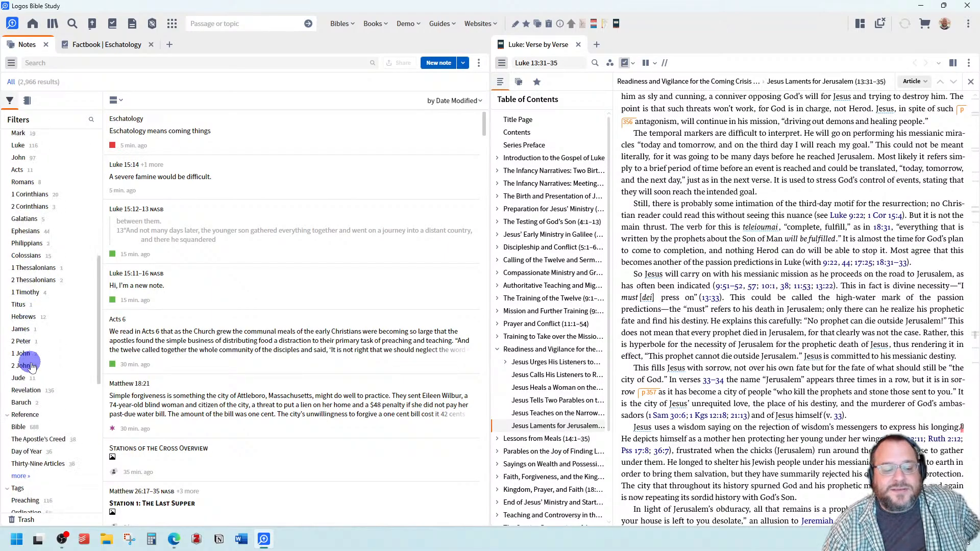
scroll(36, 358, "up", 5)
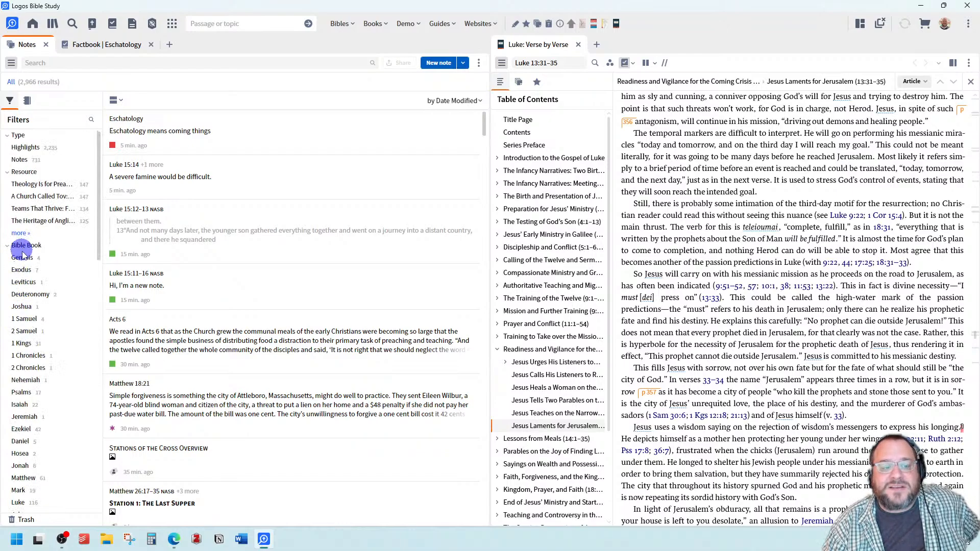
scroll(26, 293, "down", 2)
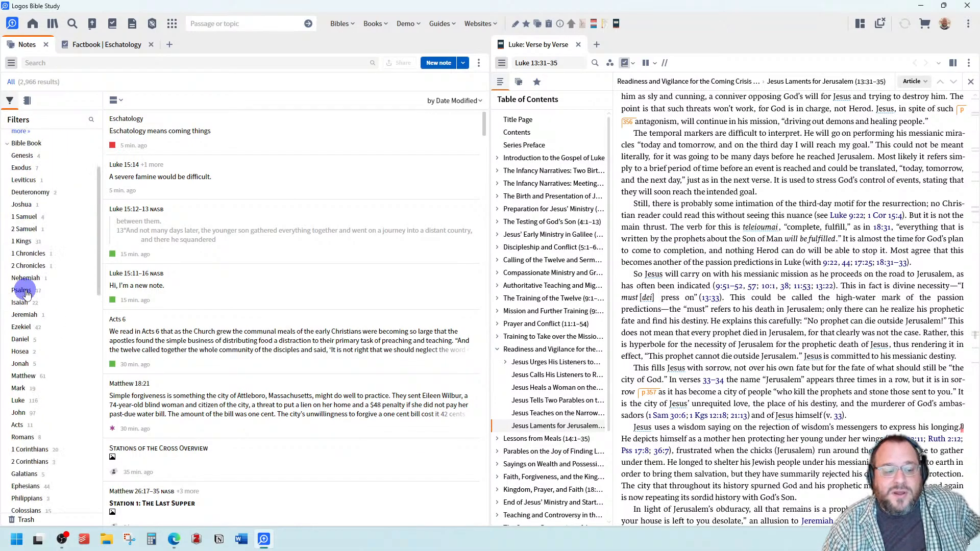
left_click(22, 241)
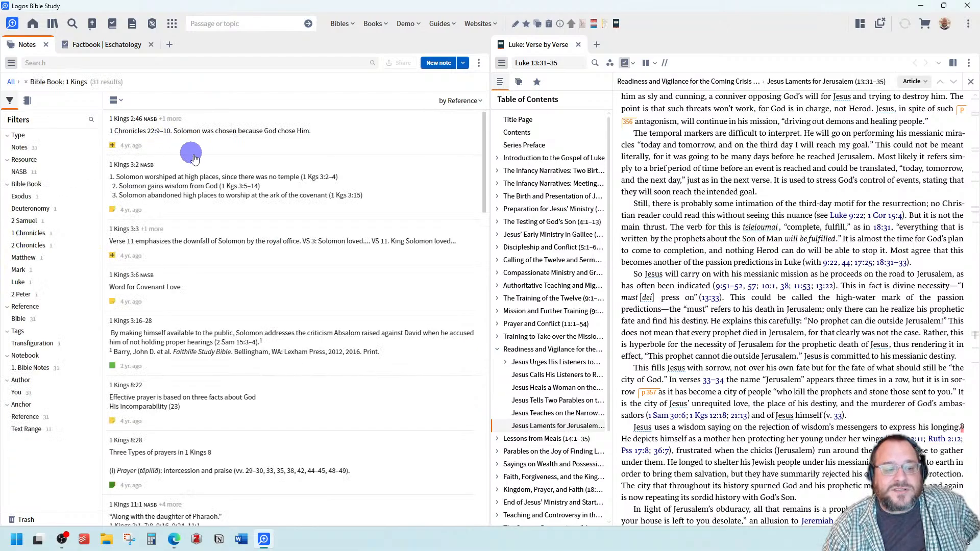
scroll(193, 157, "down", 8)
scroll(193, 156, "down", 3)
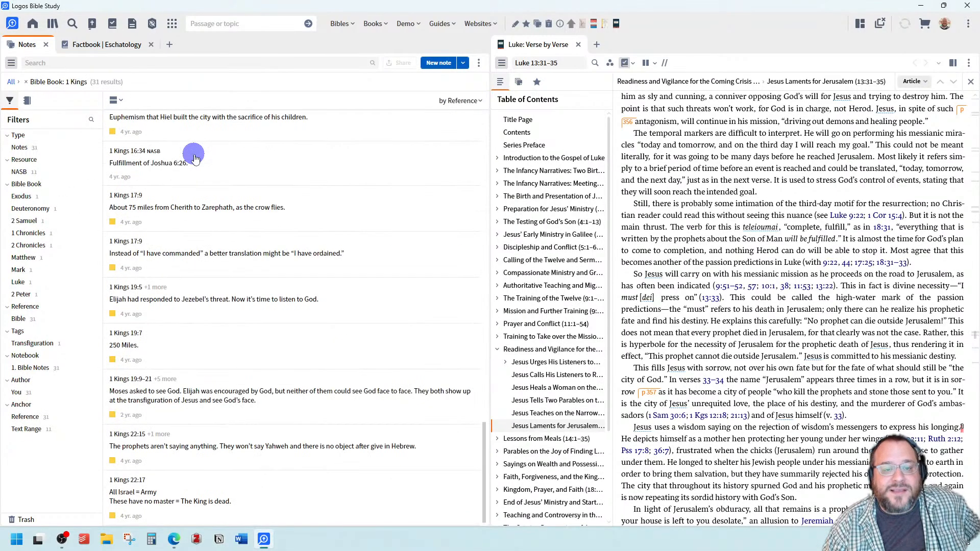
scroll(242, 236, "up", 5)
scroll(242, 236, "up", 6)
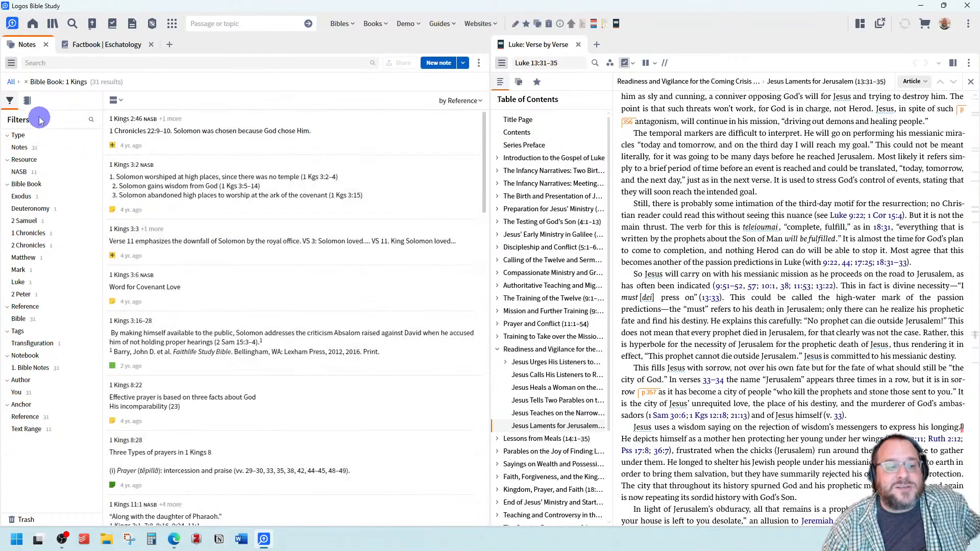
Check the notebooks list once more, return to the filters and clear the 1 Kings filter.
left_click(28, 101)
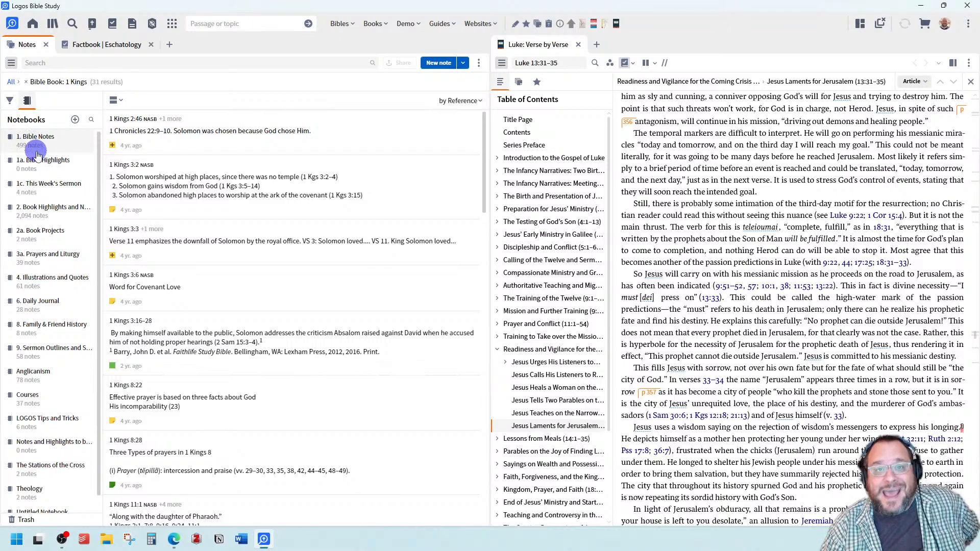
left_click(10, 101)
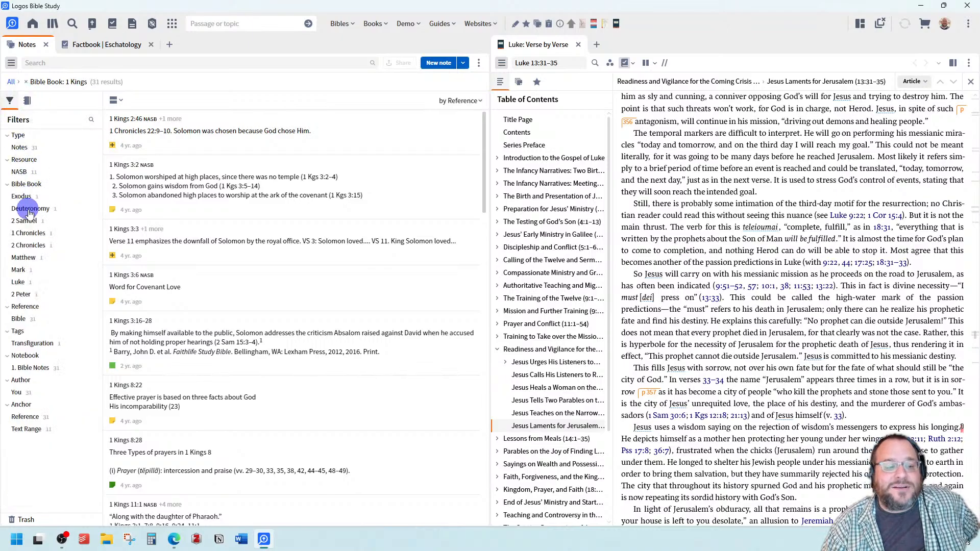
left_click(26, 82)
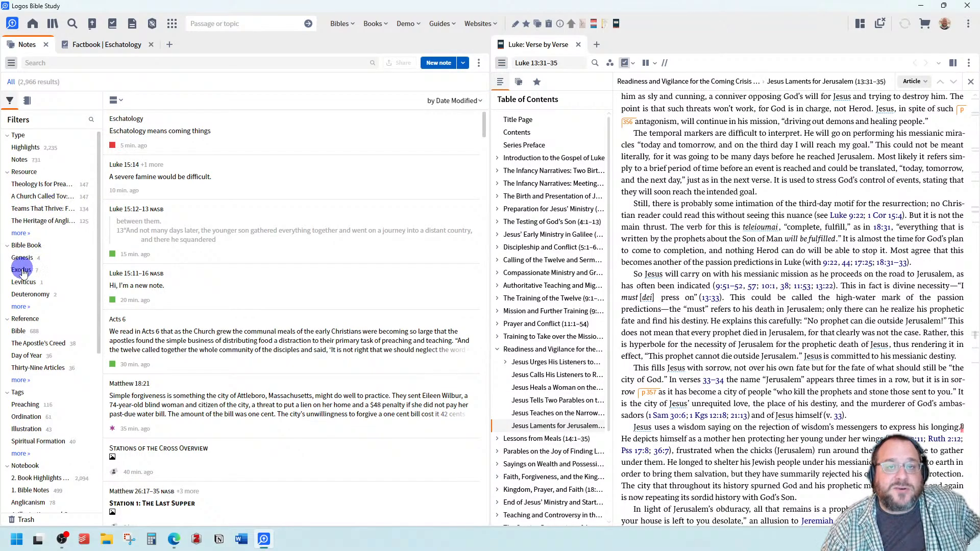
scroll(28, 284, "down", 1)
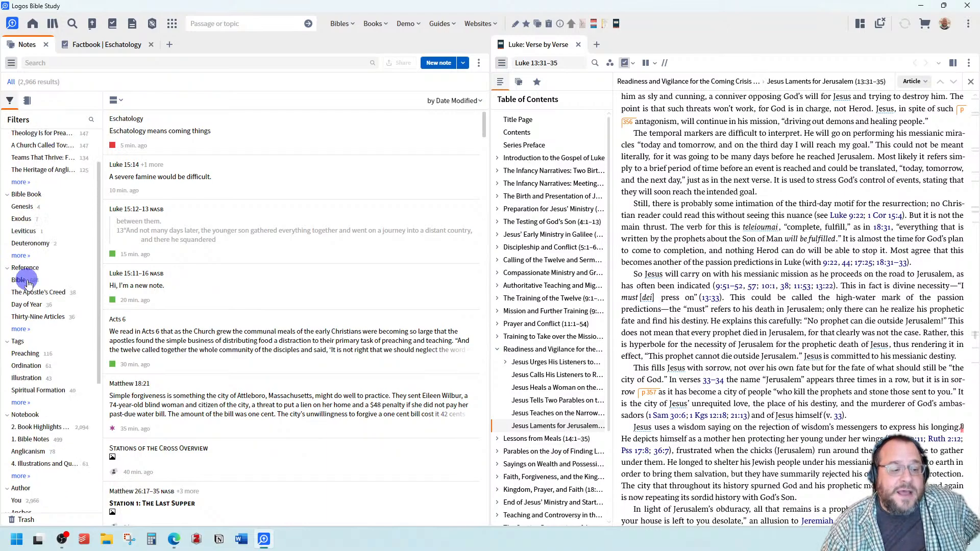
Create a new notebook named LBST, view its contents and return to all notes.
scroll(28, 282, "down", 1)
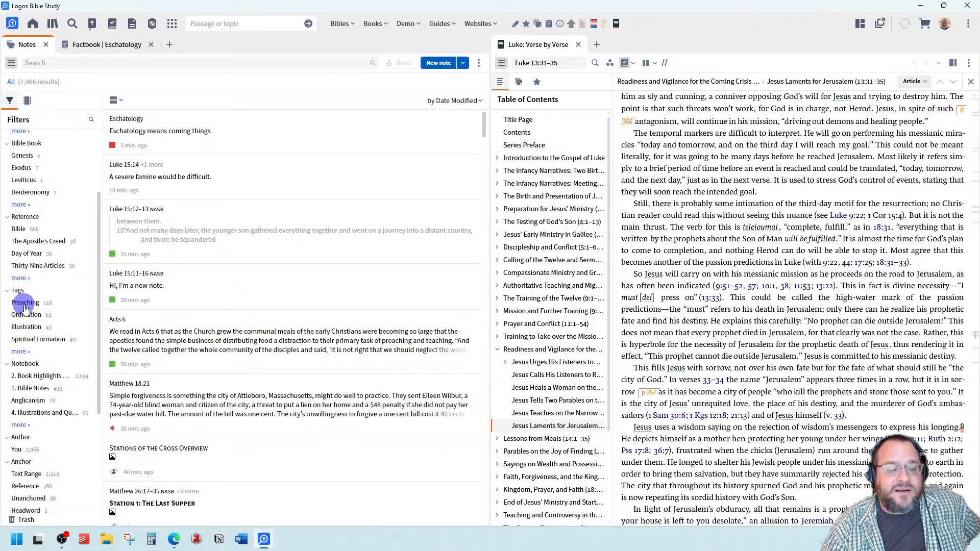
scroll(24, 308, "down", 1)
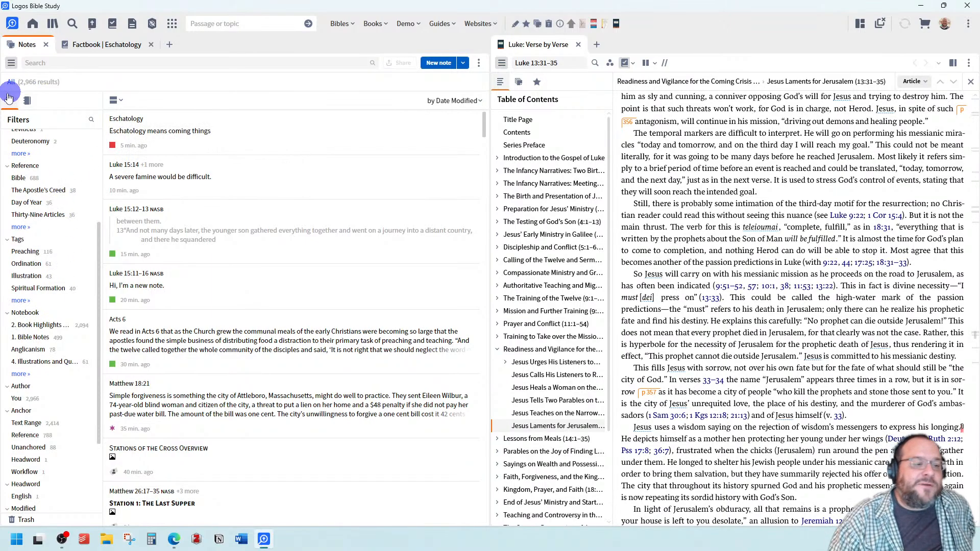
left_click(27, 100)
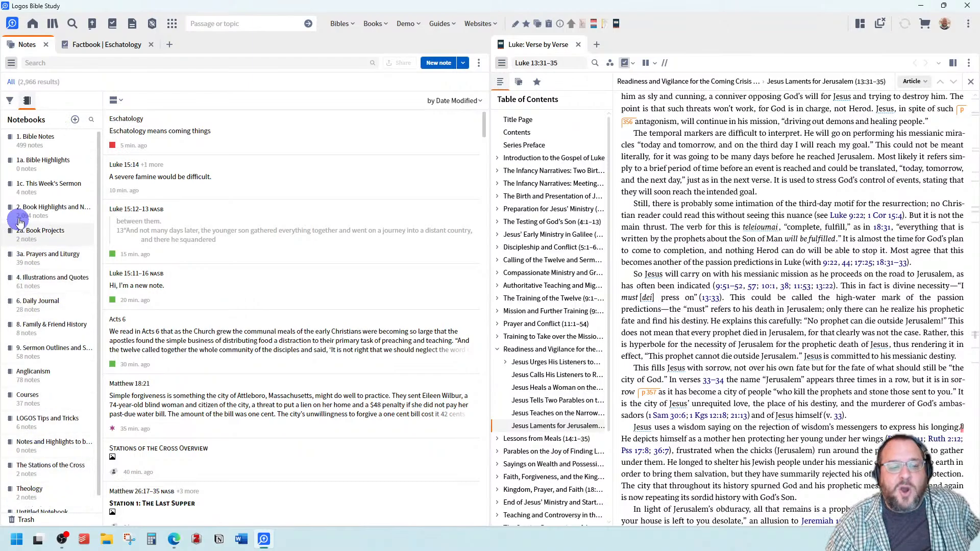
left_click(75, 120)
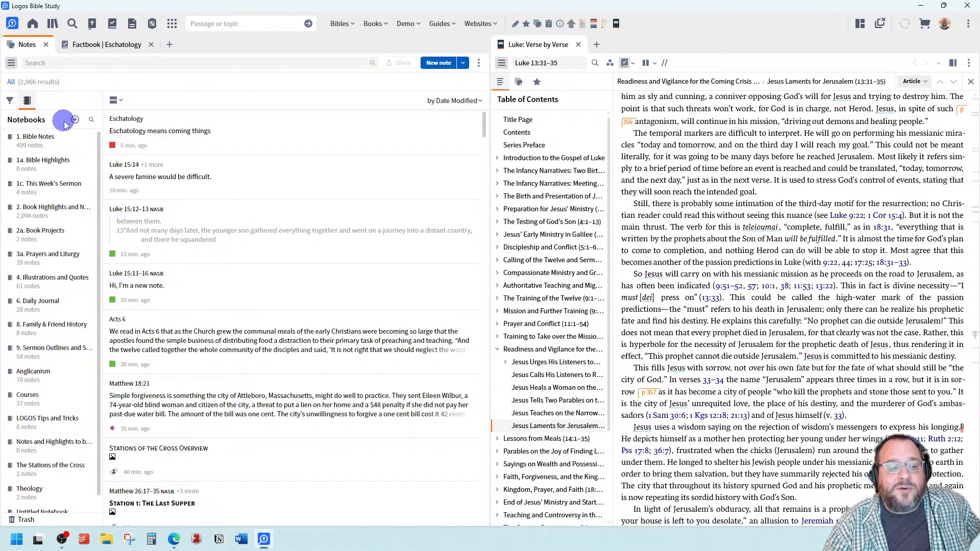
left_click(73, 120)
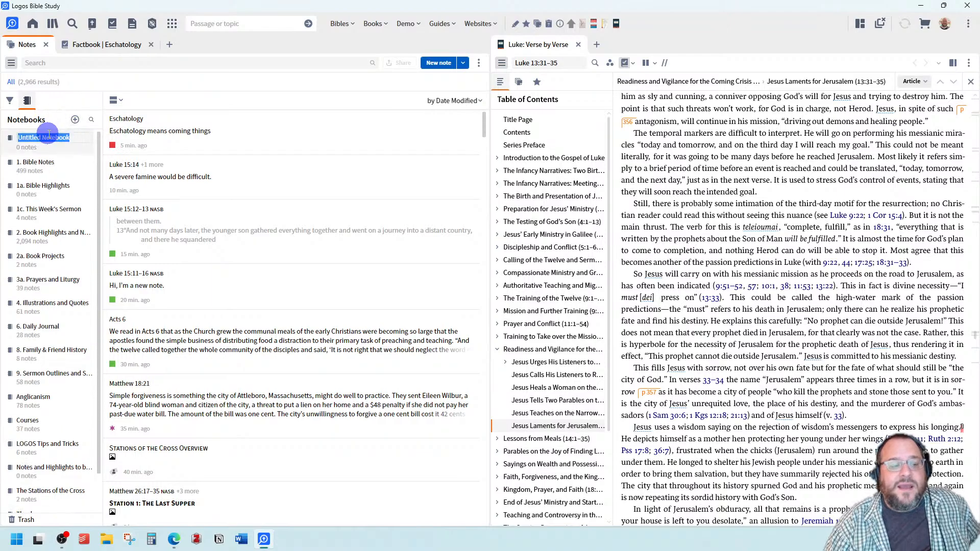
type("LE")
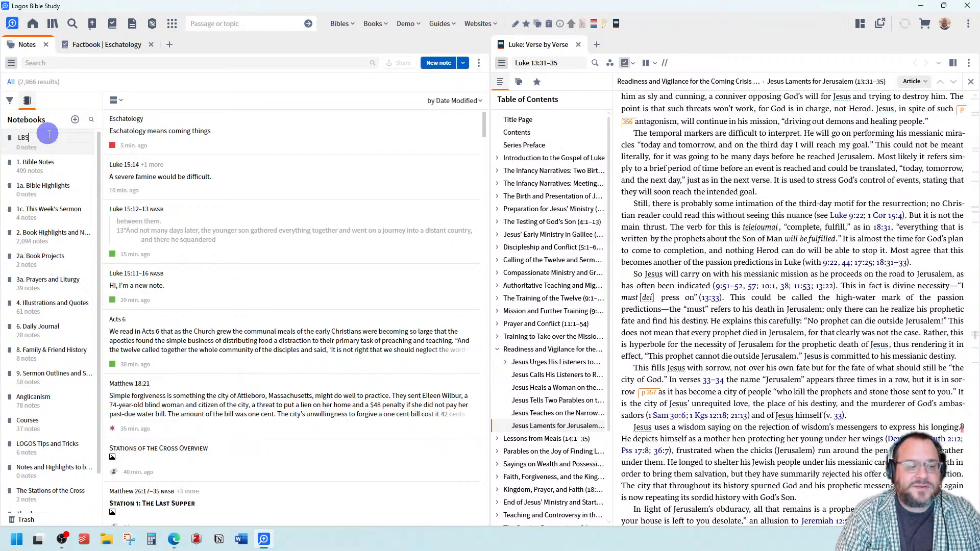
left_click(46, 134)
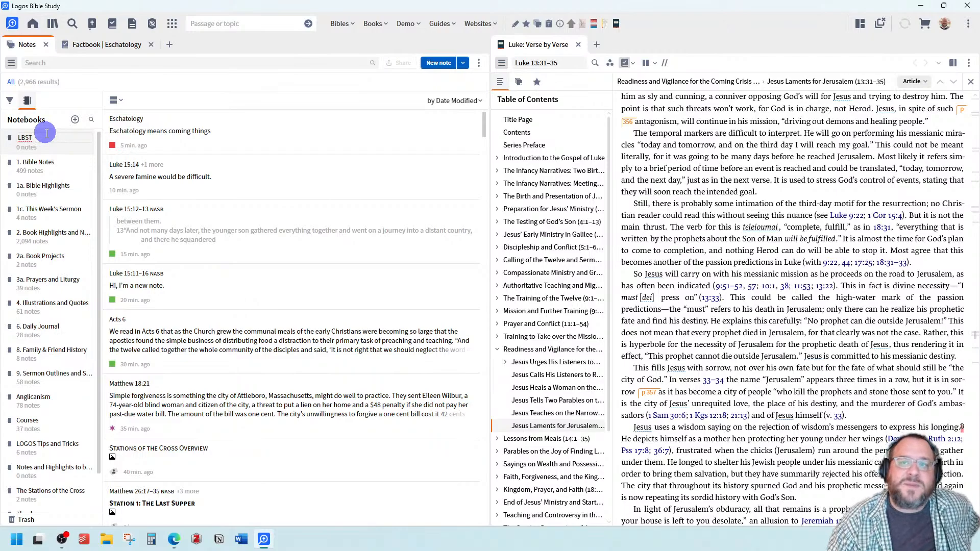
key("Return")
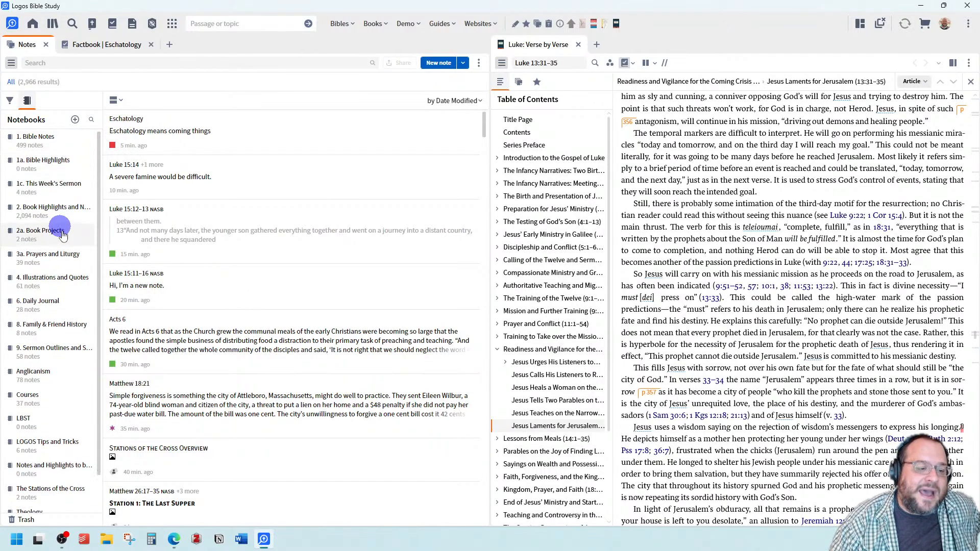
left_click(24, 428)
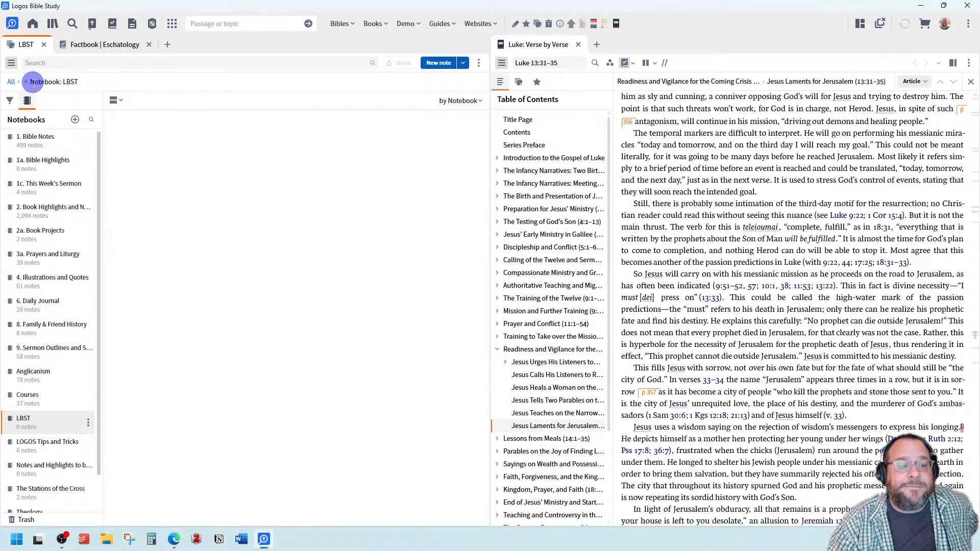
left_click(26, 82)
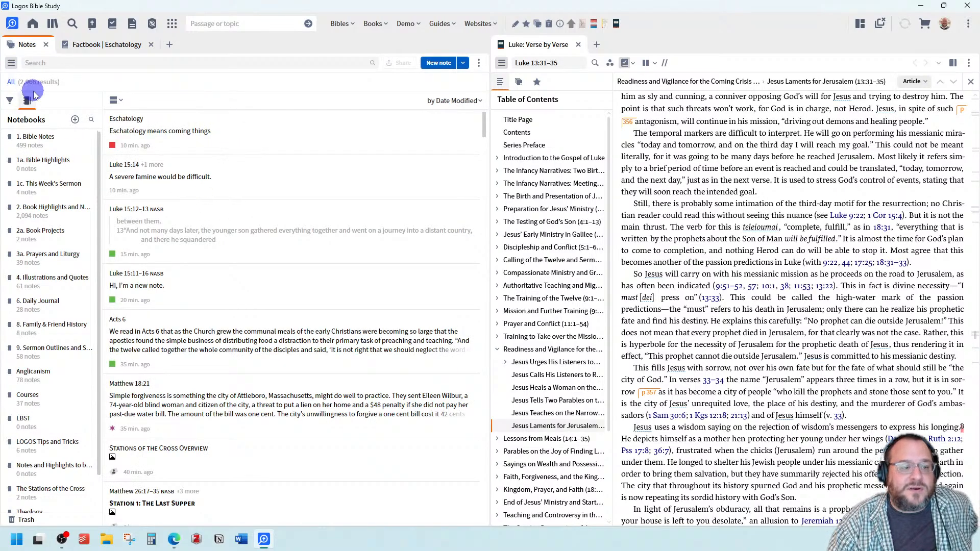
Assign the Eschatology note "Eschatology means coming things" to the LBST notebook.
left_click(181, 131)
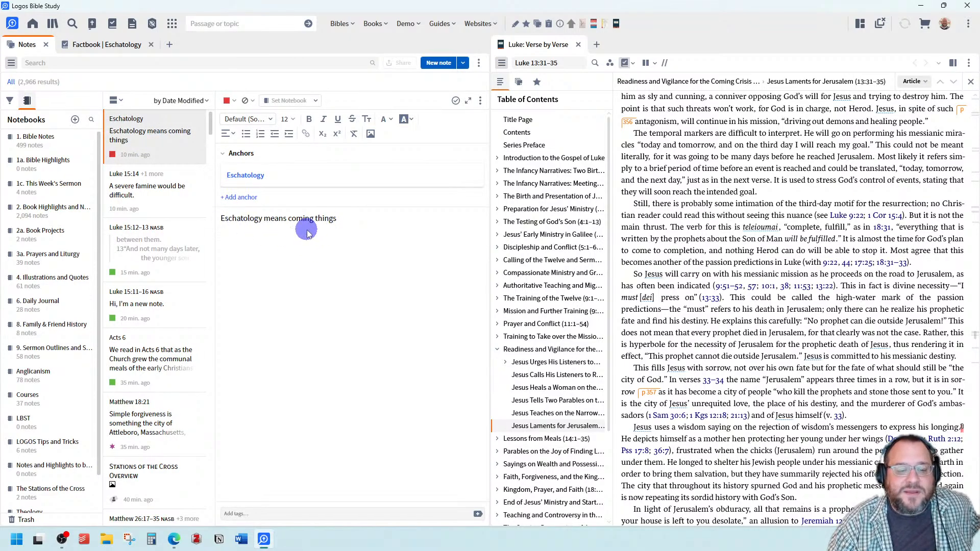
left_click(315, 101)
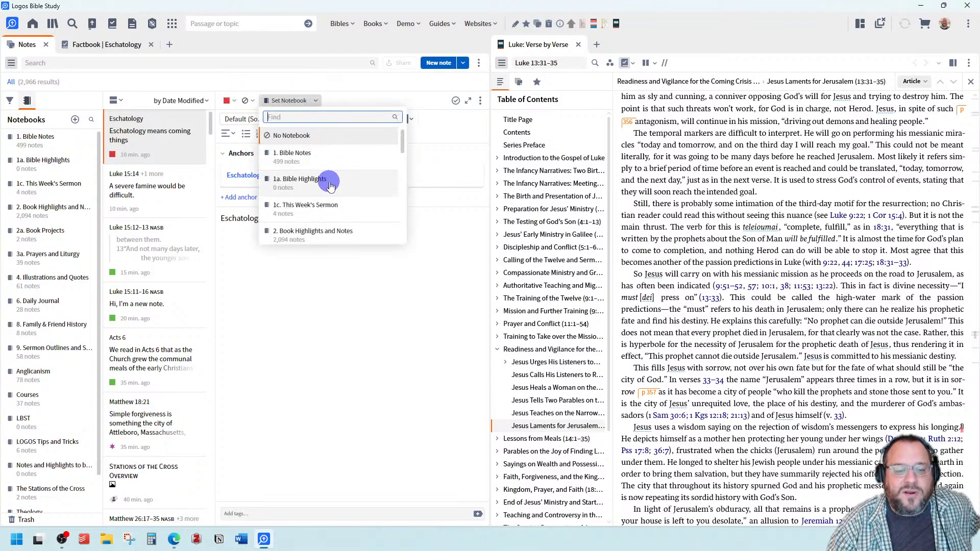
scroll(330, 184, "down", 5)
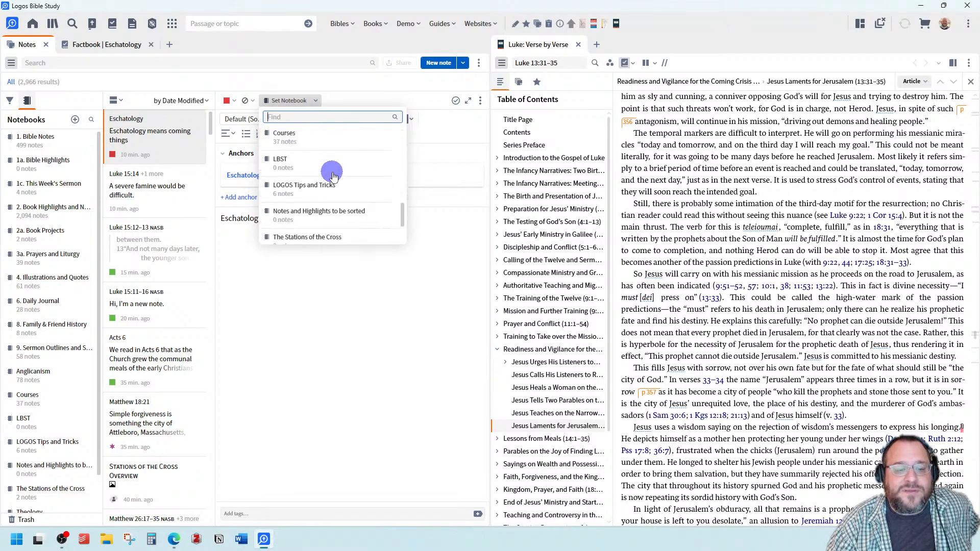
left_click(301, 163)
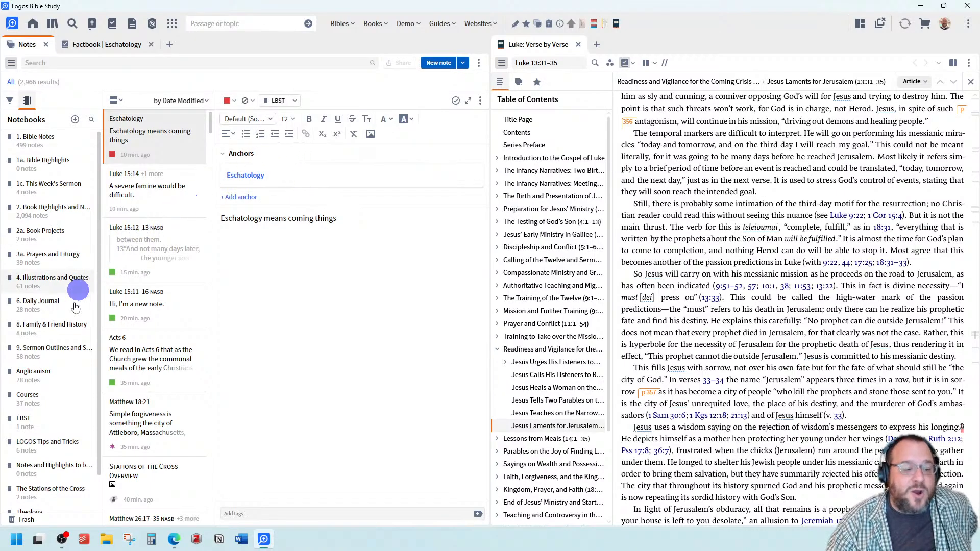
View the LBST notebook's notes together with the filters available for them, and return to all notes.
left_click(26, 422)
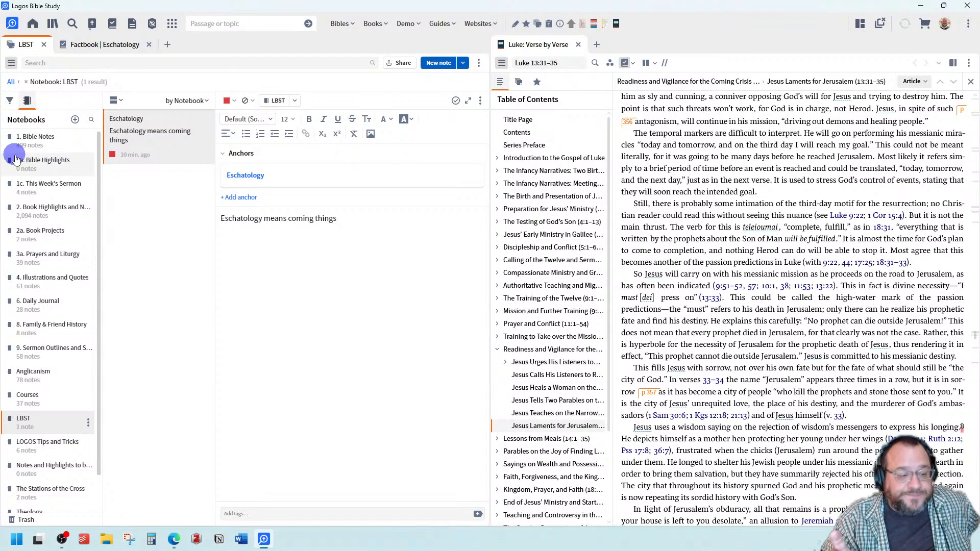
left_click(9, 101)
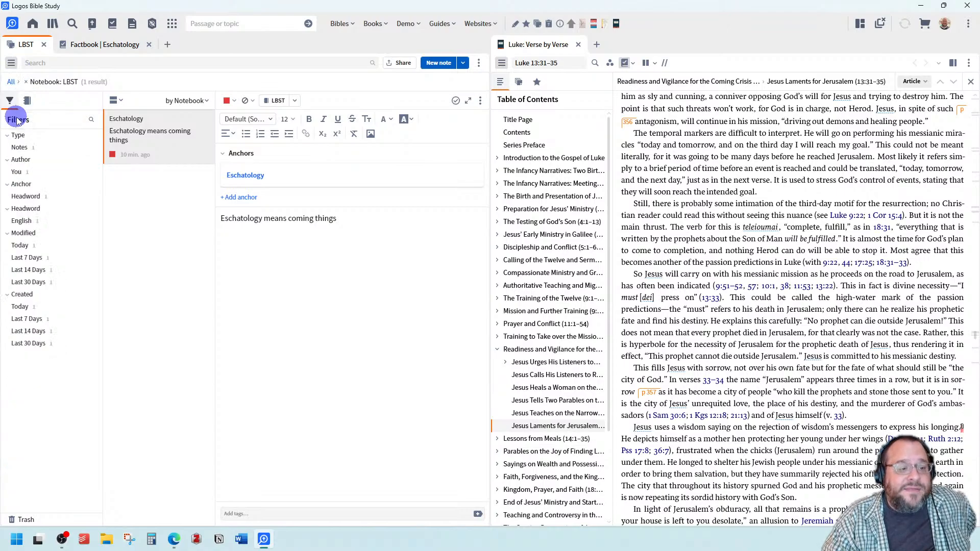
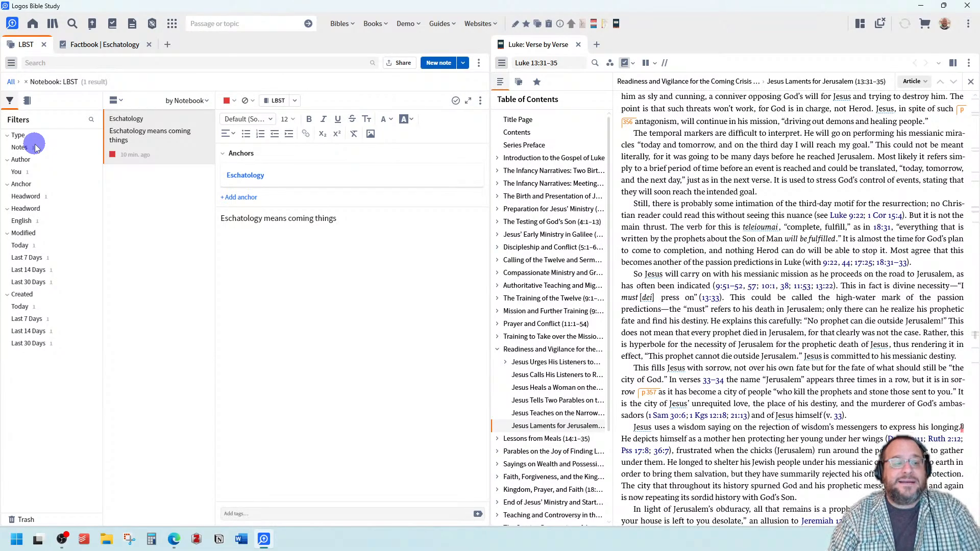
left_click(26, 82)
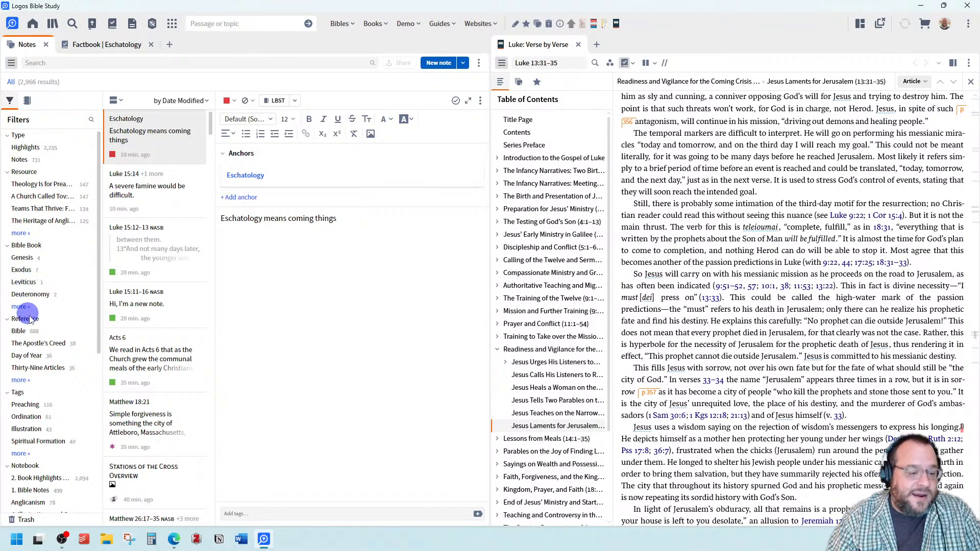
Filter the notes by the Preaching tag, examine the Seven Sermons in Acts note and the first HAT highlight, and clear the filter.
scroll(29, 319, "down", 1)
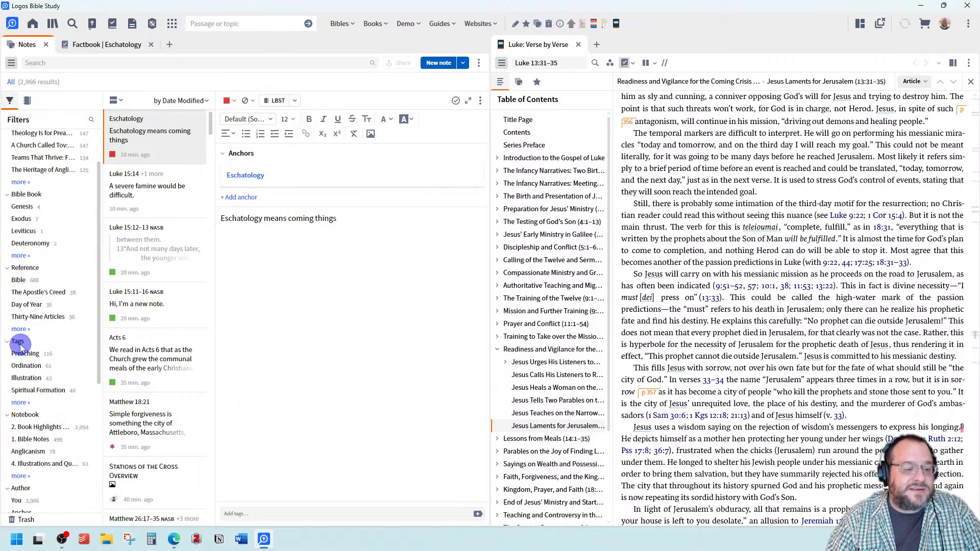
left_click(20, 351)
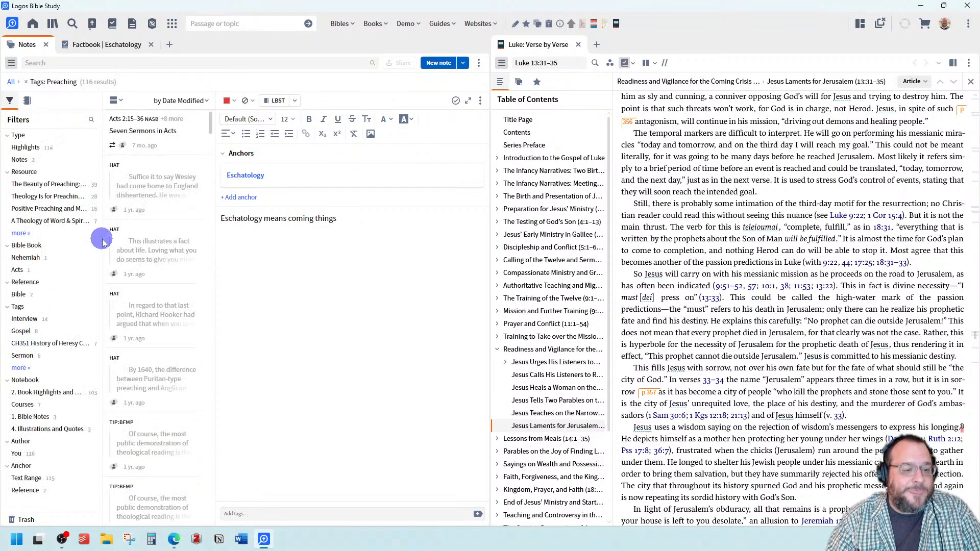
scroll(169, 133, "down", 10)
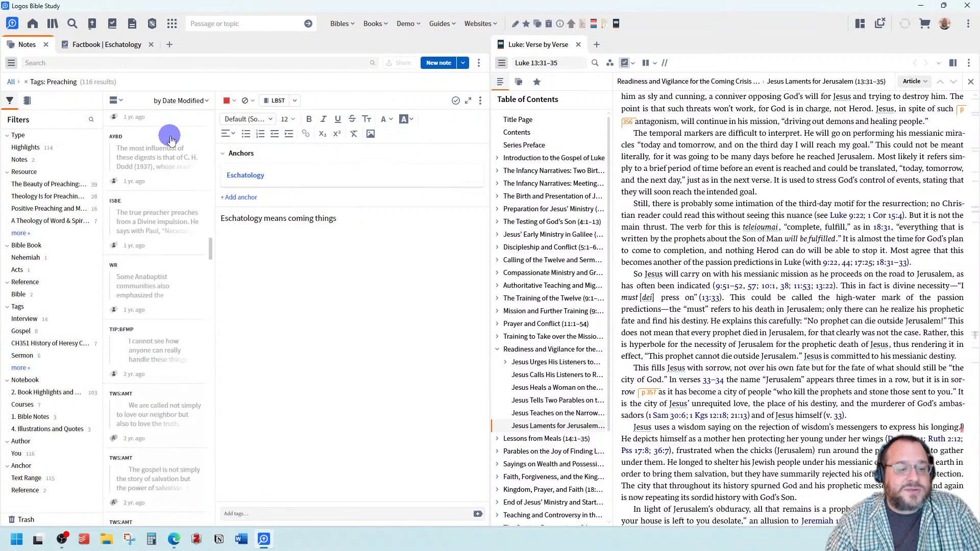
scroll(170, 139, "down", 15)
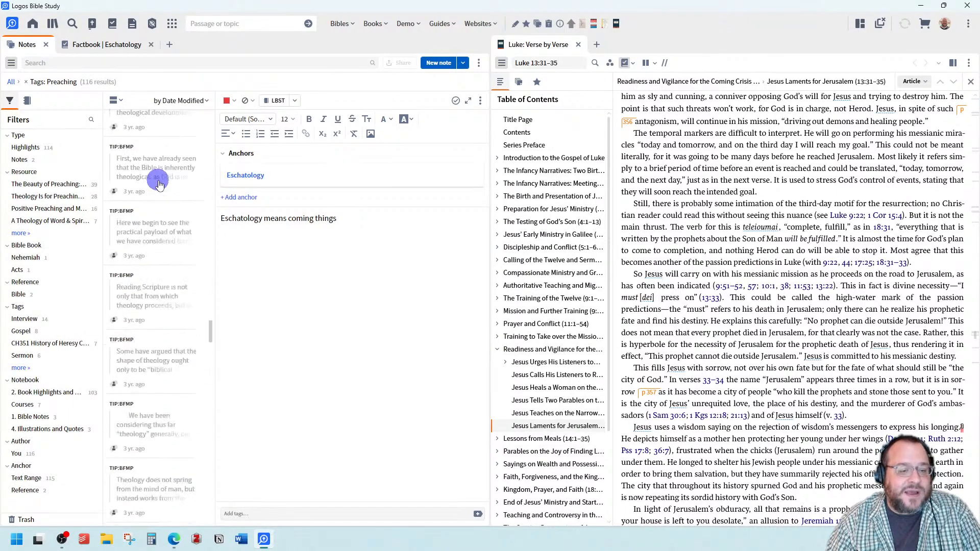
scroll(159, 185, "up", 20)
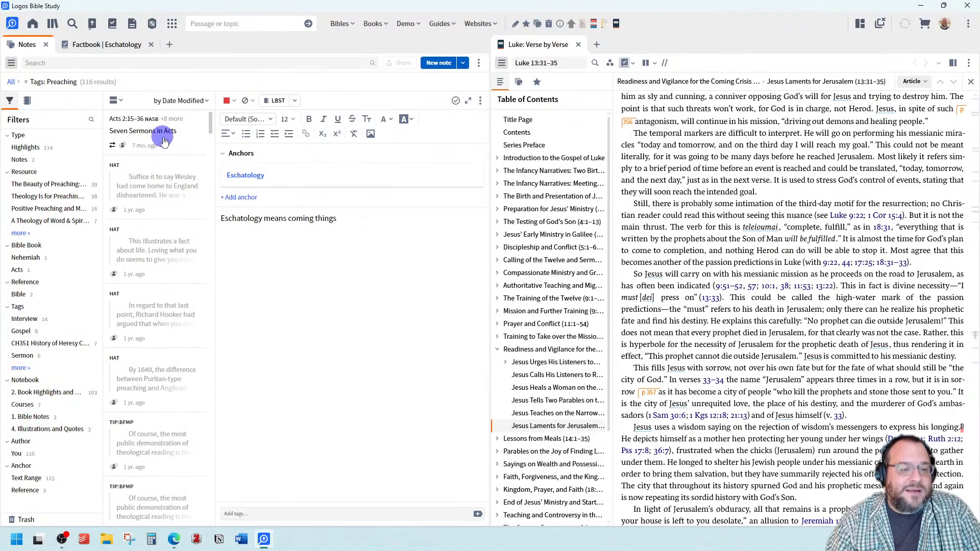
left_click(163, 141)
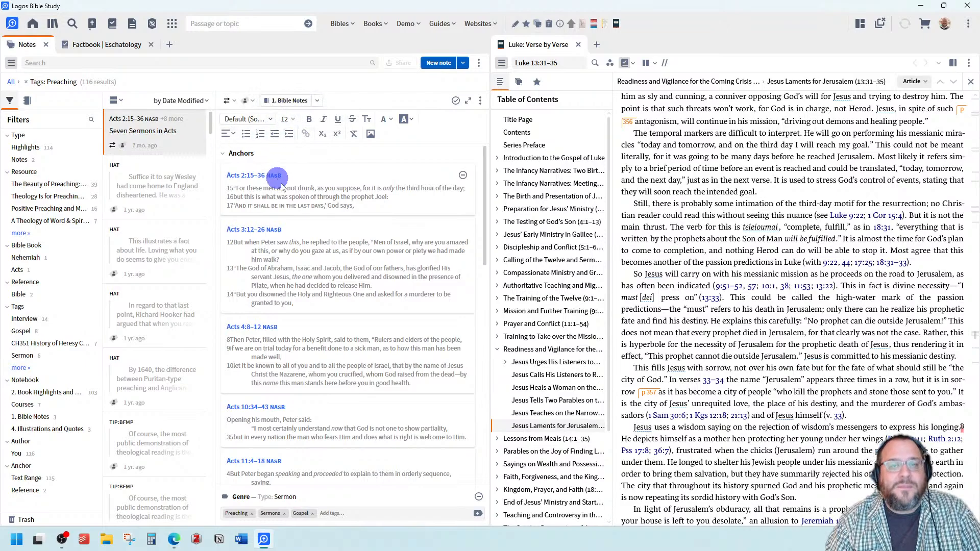
left_click(171, 197)
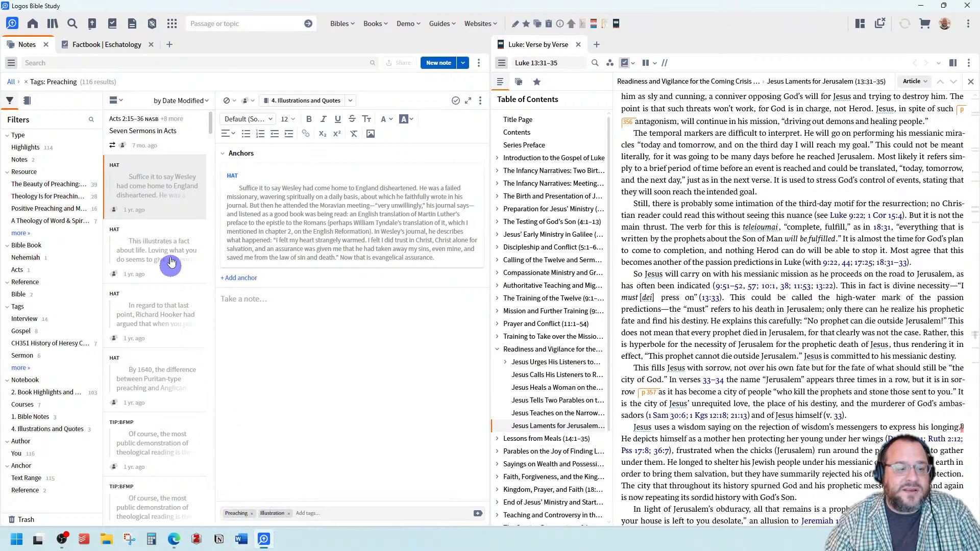
left_click(147, 133)
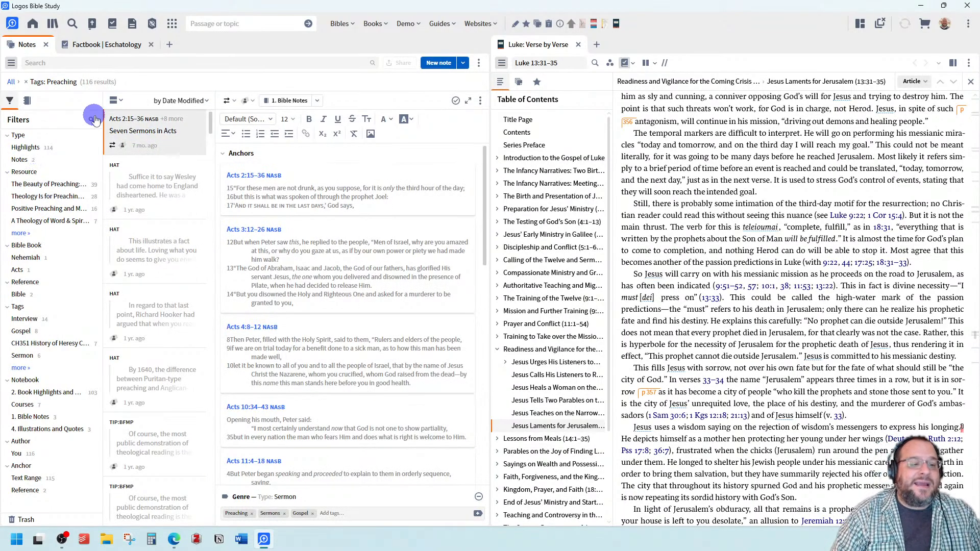
left_click(25, 82)
Add the tags Eschatology and Preaching to the Eschatology note.
left_click(164, 136)
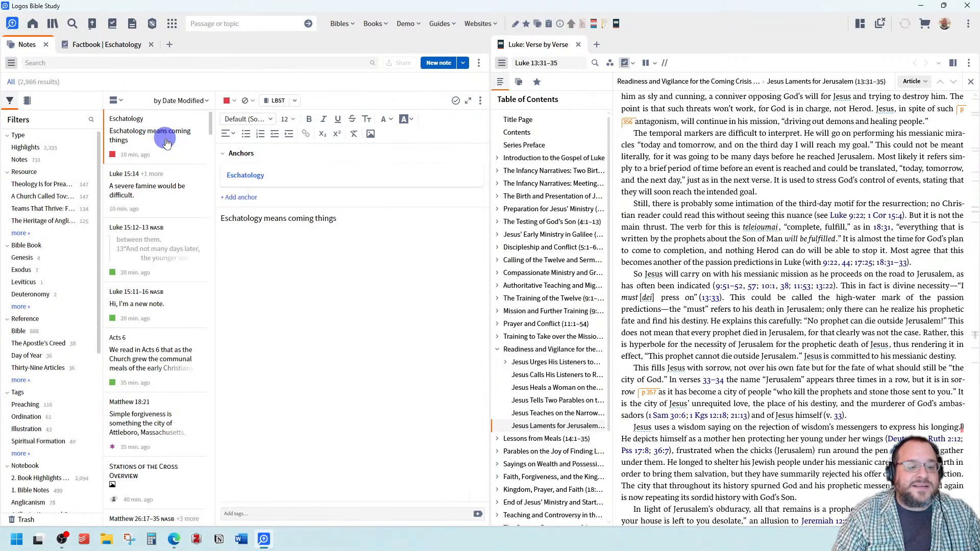
left_click(268, 516)
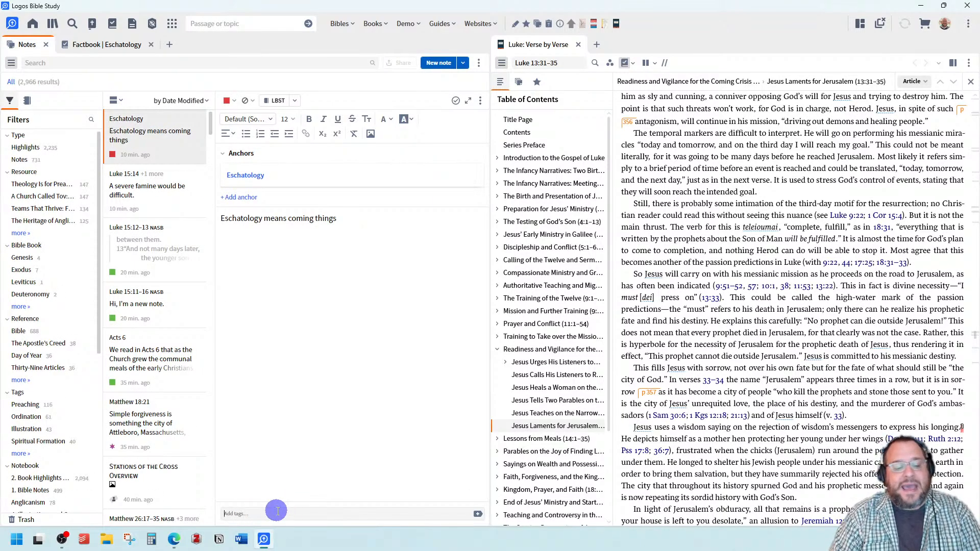
type("Eschatol")
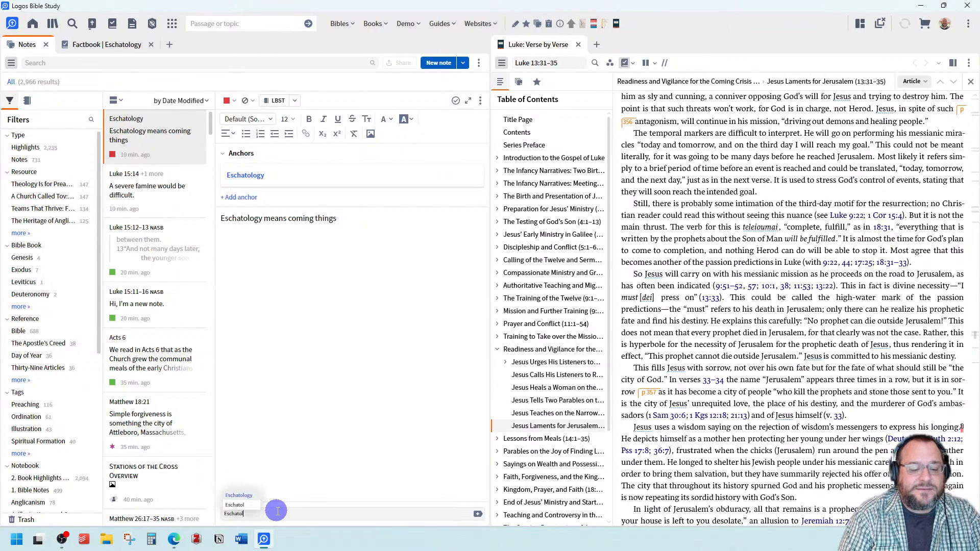
type("ogy")
key("Return")
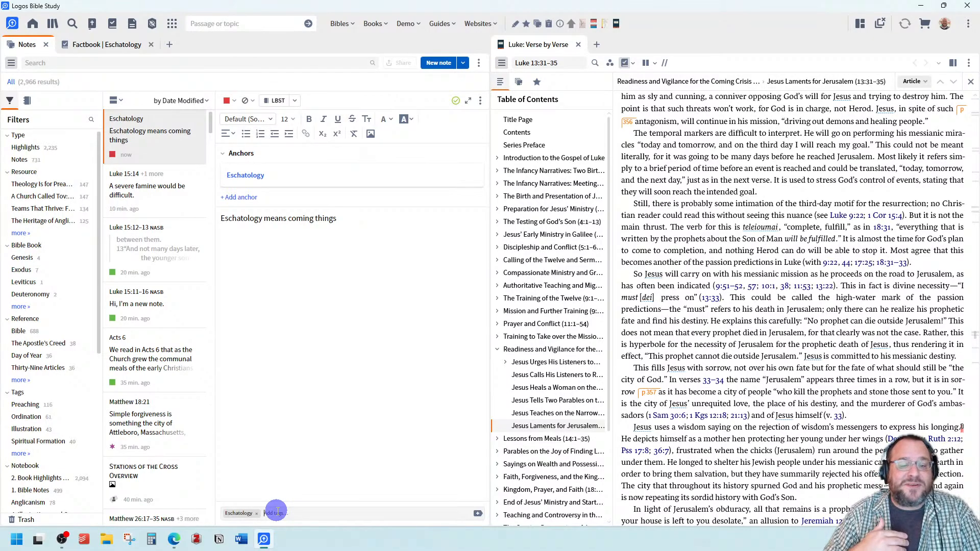
type("Preaching")
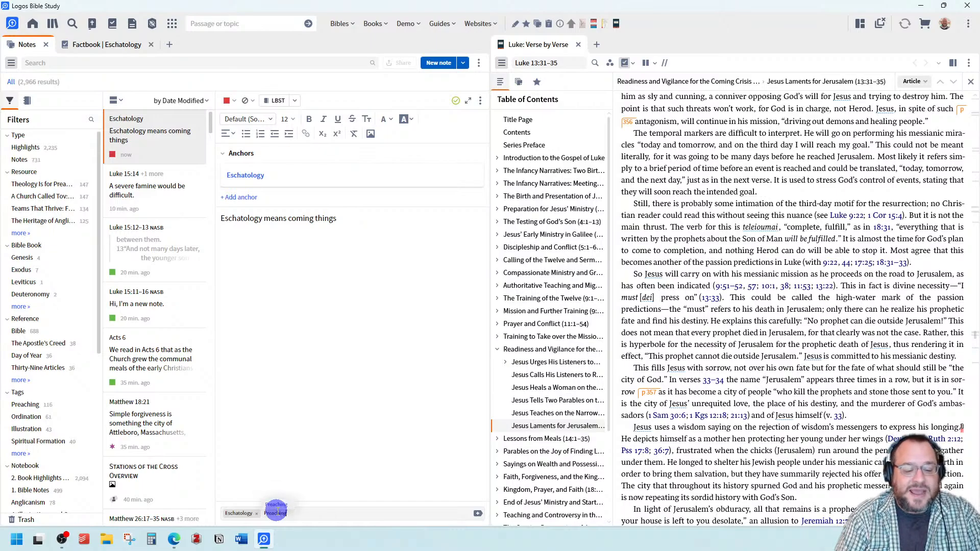
key("Return")
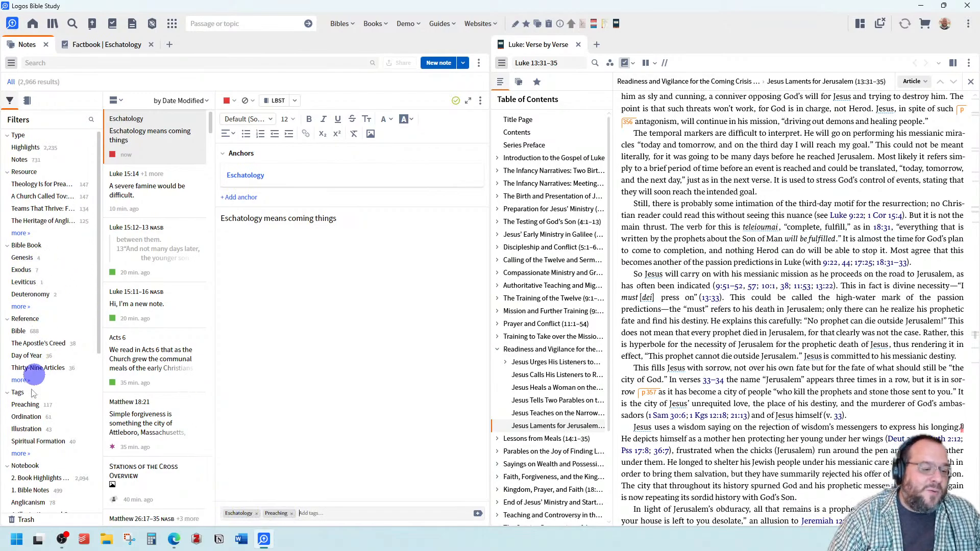
With the notes filtered by the Preaching tag, remove both tags from the Eschatology note and clear the filter.
left_click(25, 405)
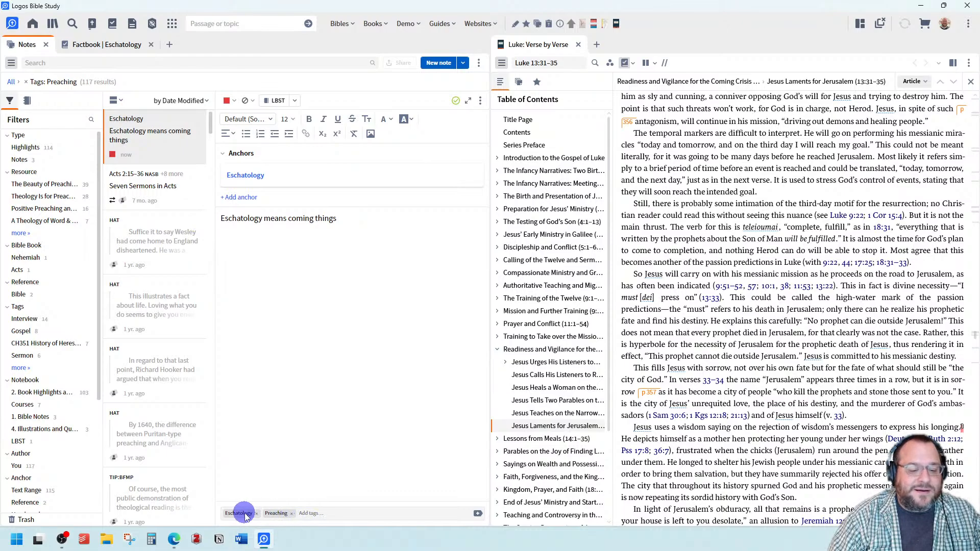
left_click(256, 518)
left_click(253, 514)
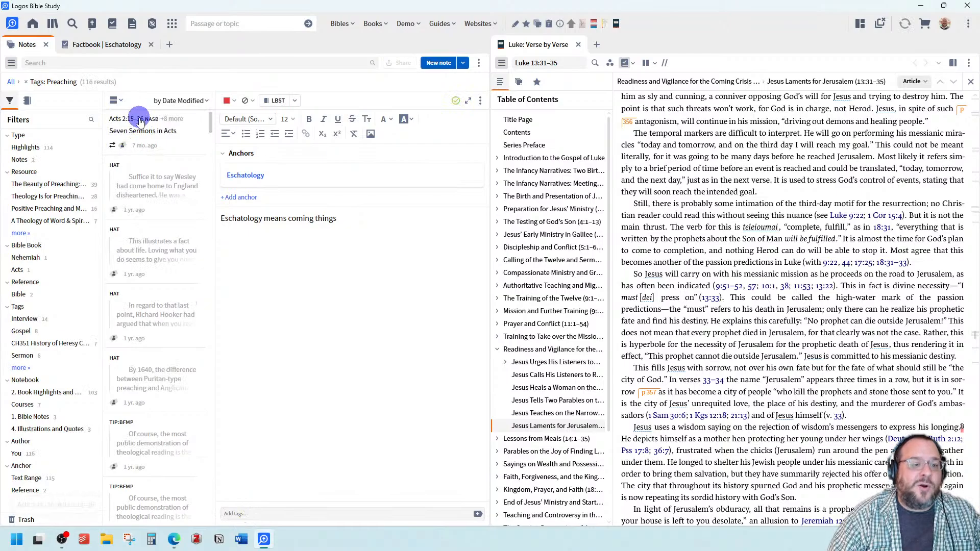
left_click(26, 82)
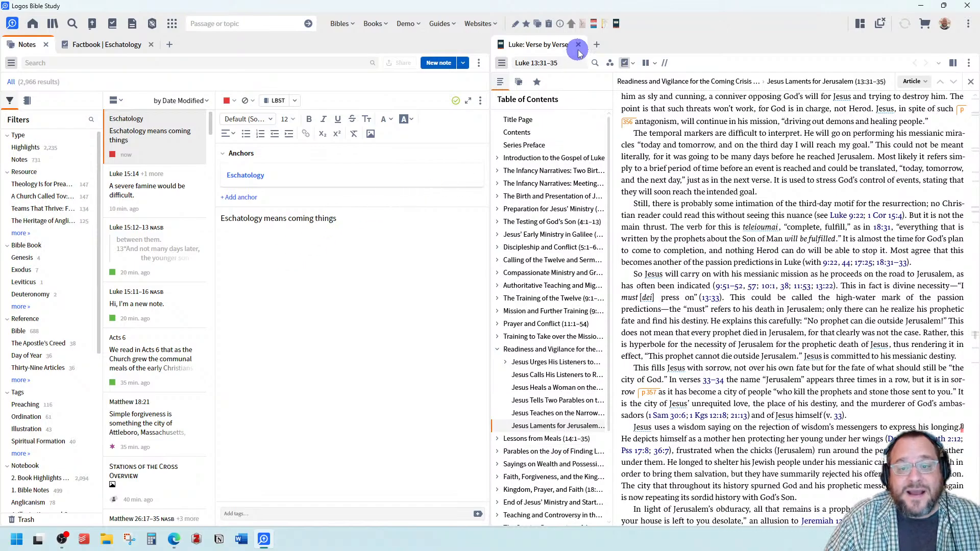
Close the Luke: Verse by Verse commentary and filter the notes by the Preaching tag.
left_click(578, 45)
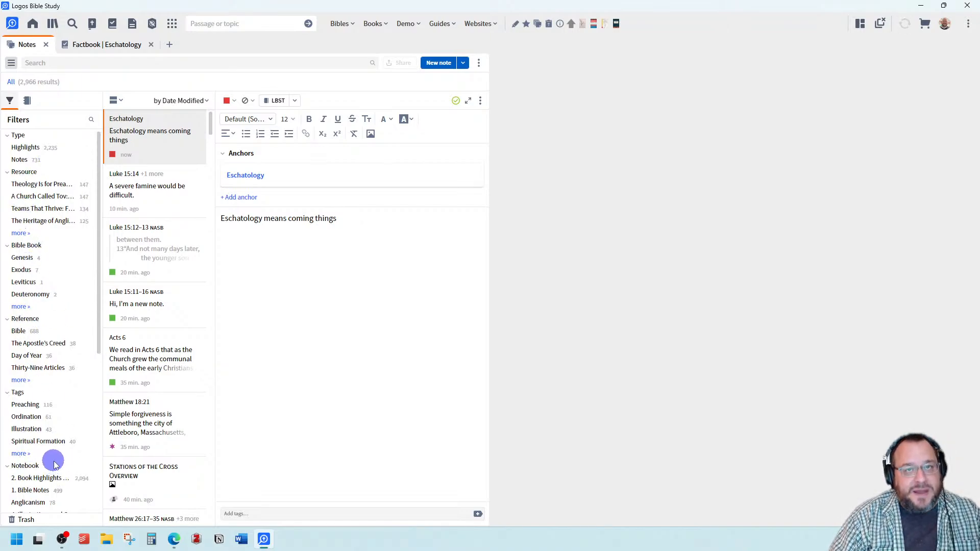
left_click(26, 405)
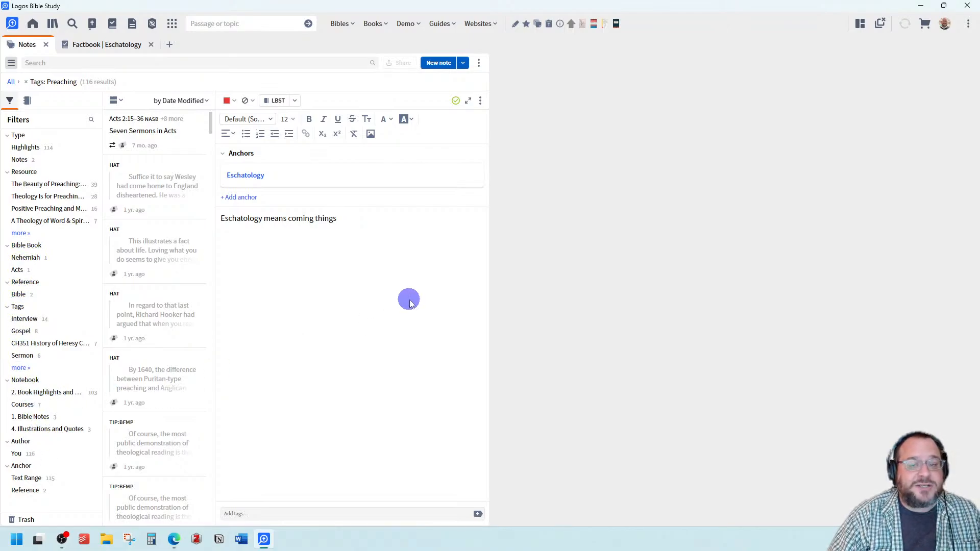
Open a new search limited to documents and search all docs for mytag:preaching.
left_click(72, 24)
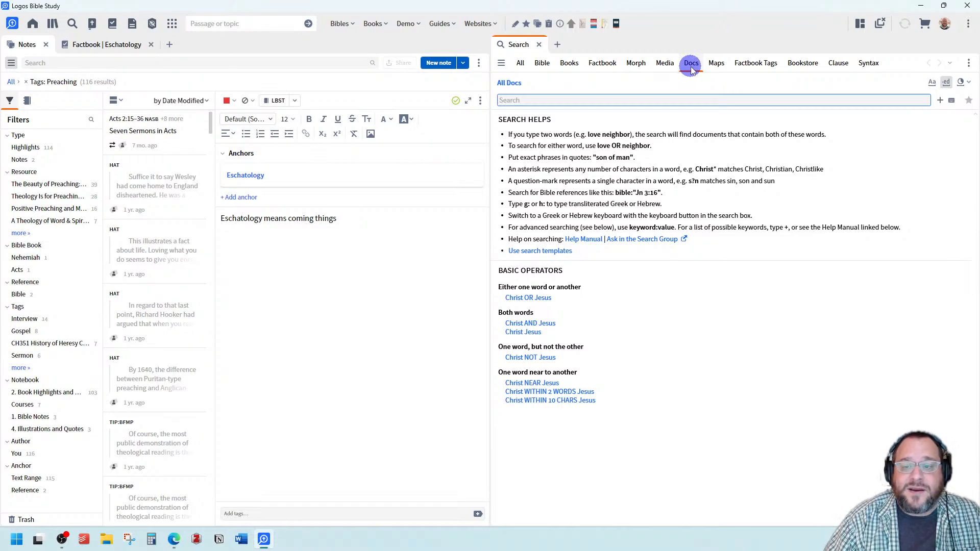
left_click(604, 100)
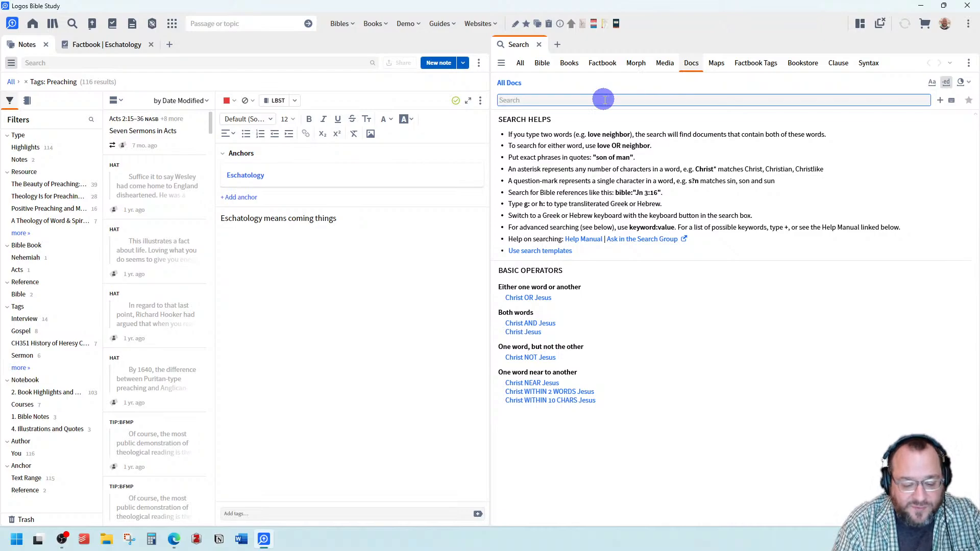
type("myt")
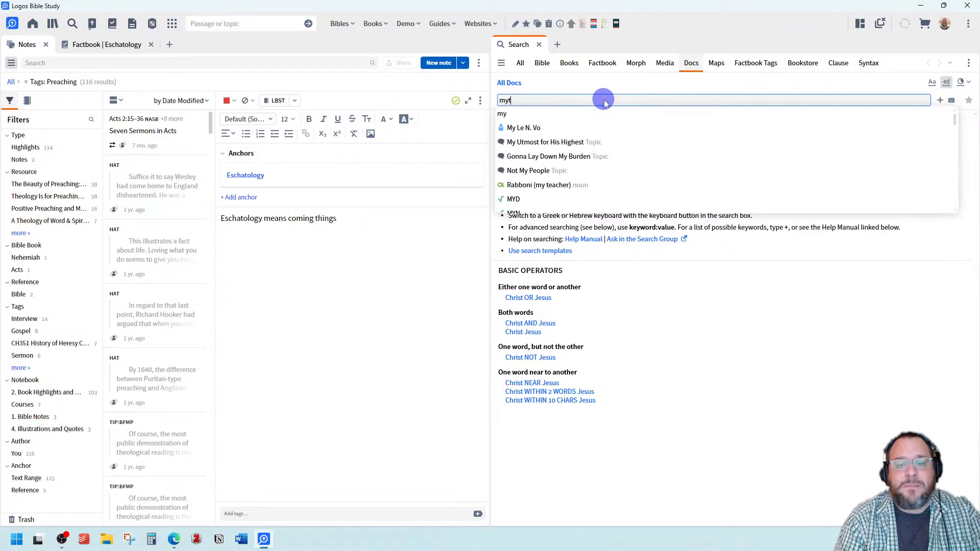
type("ag:preachin")
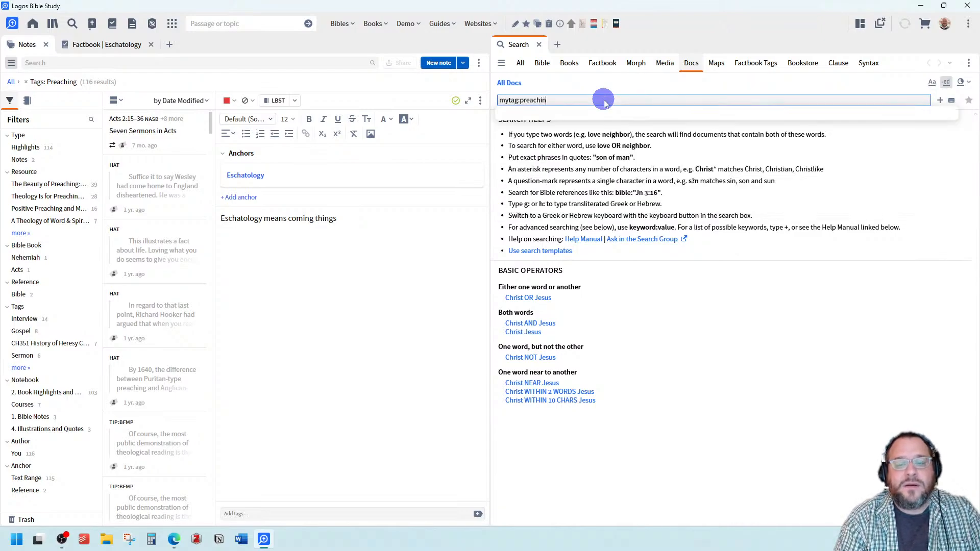
type("g")
key("Return")
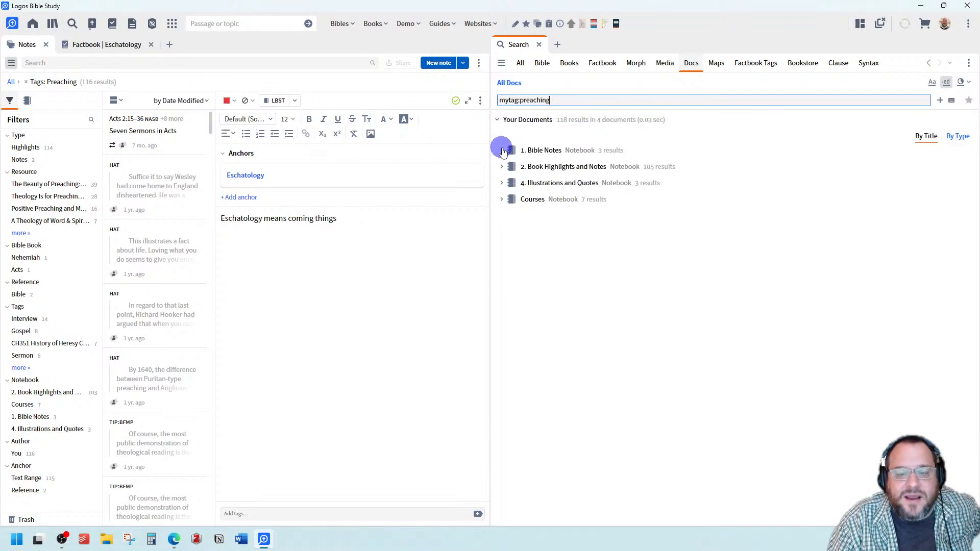
Expand the search results of all four notebooks, look through the items tagged Preaching, and collapse the notebooks again.
left_click(501, 199)
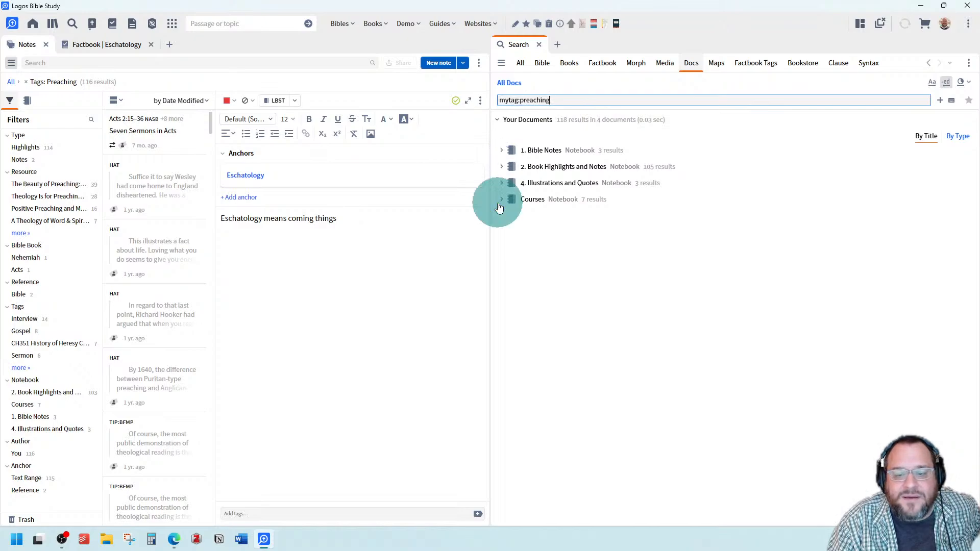
left_click(501, 185)
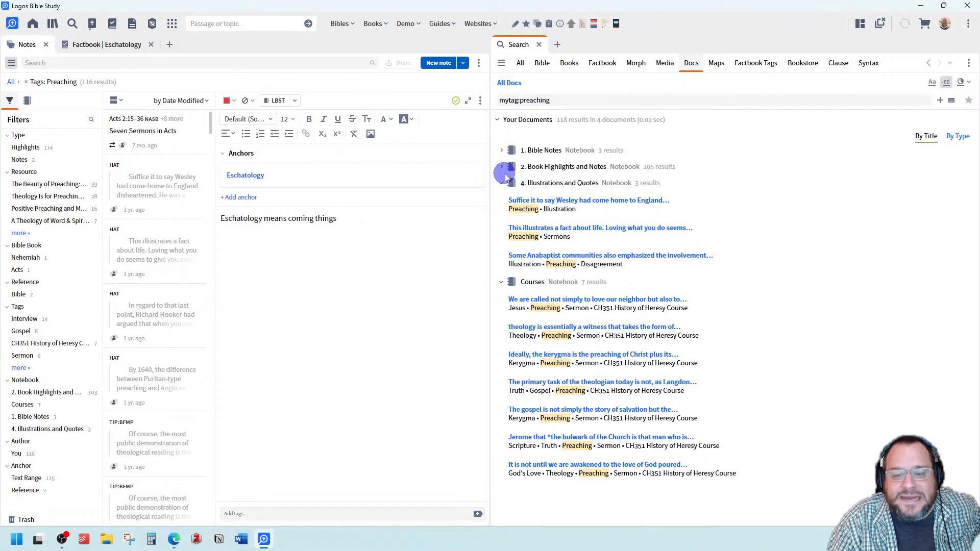
left_click(502, 166)
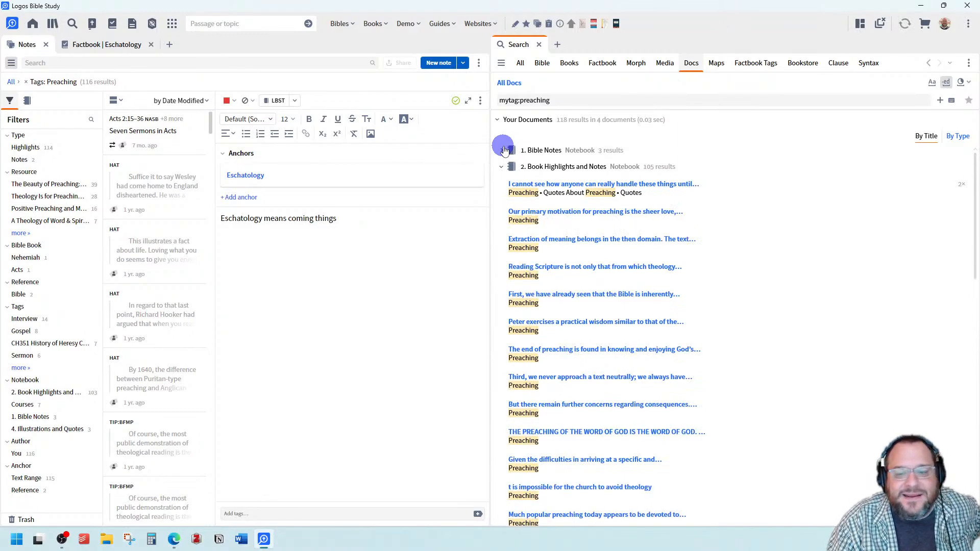
left_click(503, 150)
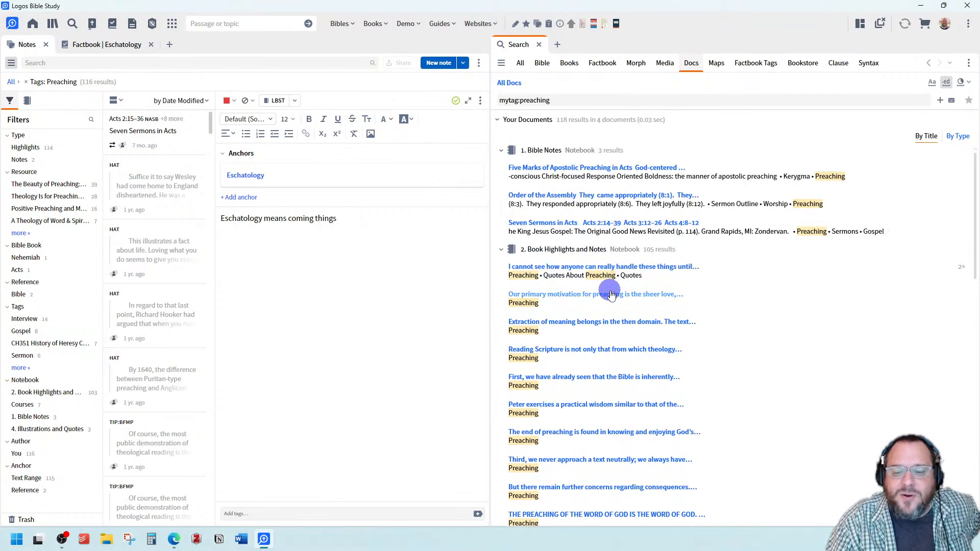
scroll(611, 293, "down", 5)
scroll(611, 293, "down", 6)
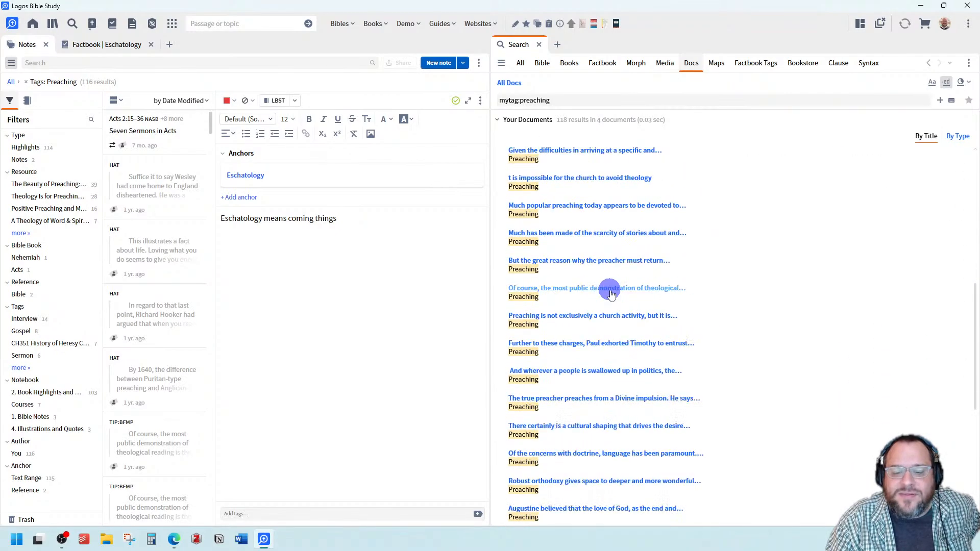
scroll(567, 332, "up", 10)
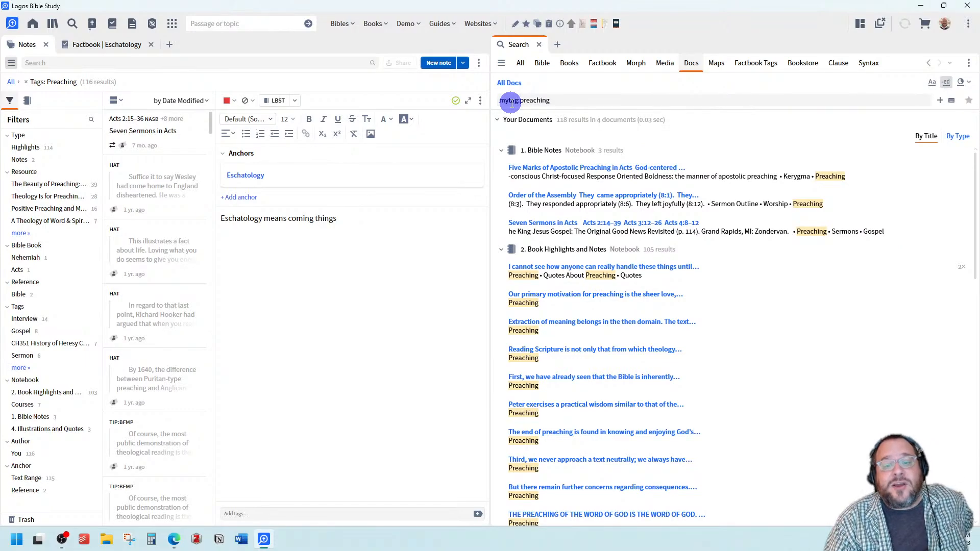
left_click(501, 150)
left_click(501, 167)
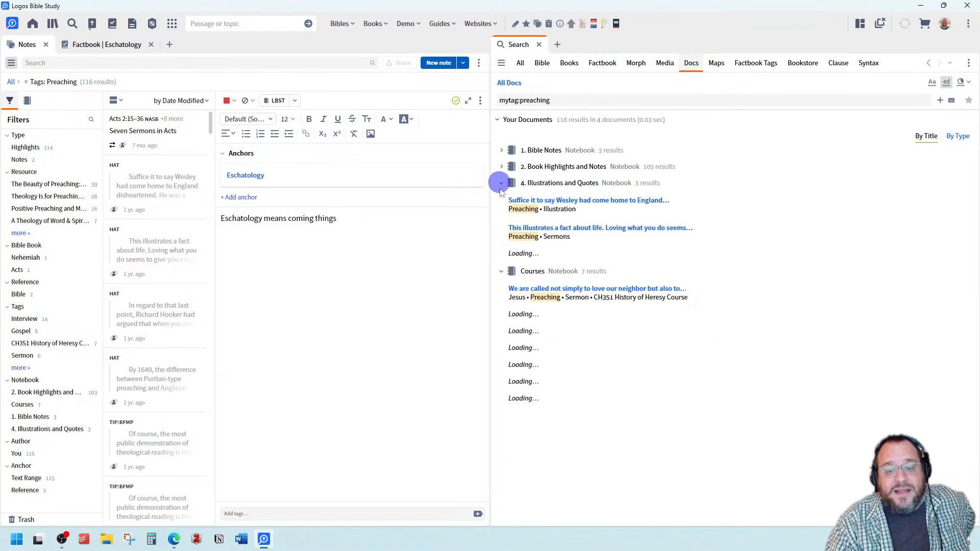
left_click(502, 182)
left_click(501, 199)
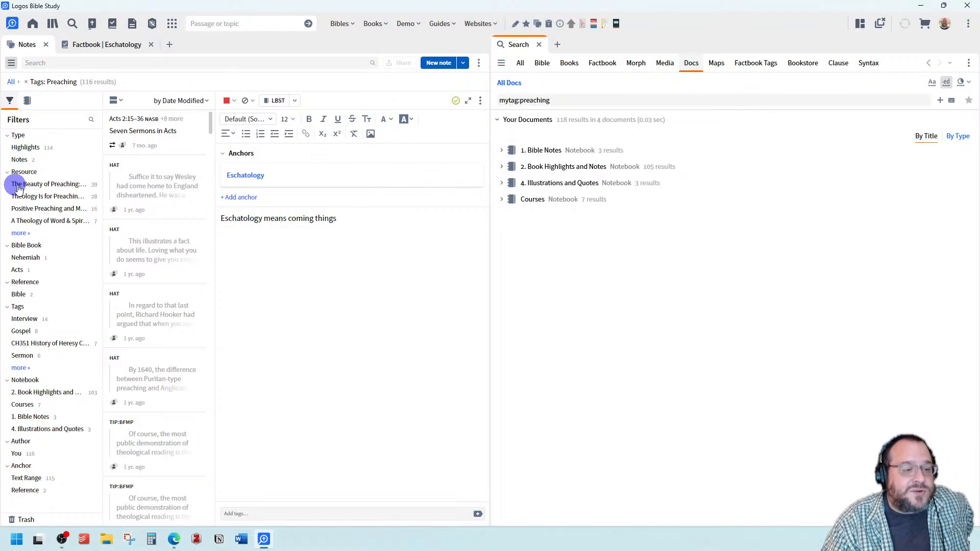
Clear the Preaching tag filter and look through the available filter categories and the notebook list.
left_click(26, 81)
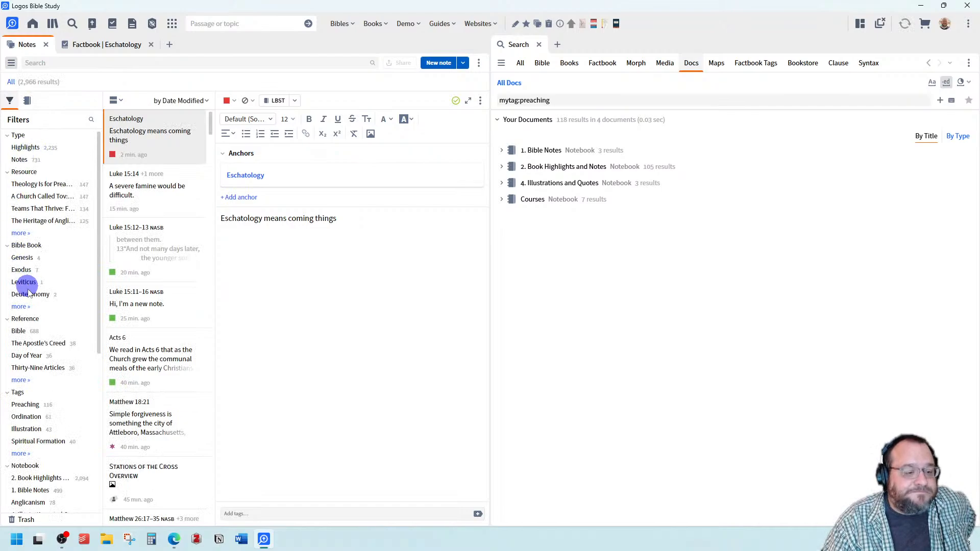
scroll(46, 394, "down", 5)
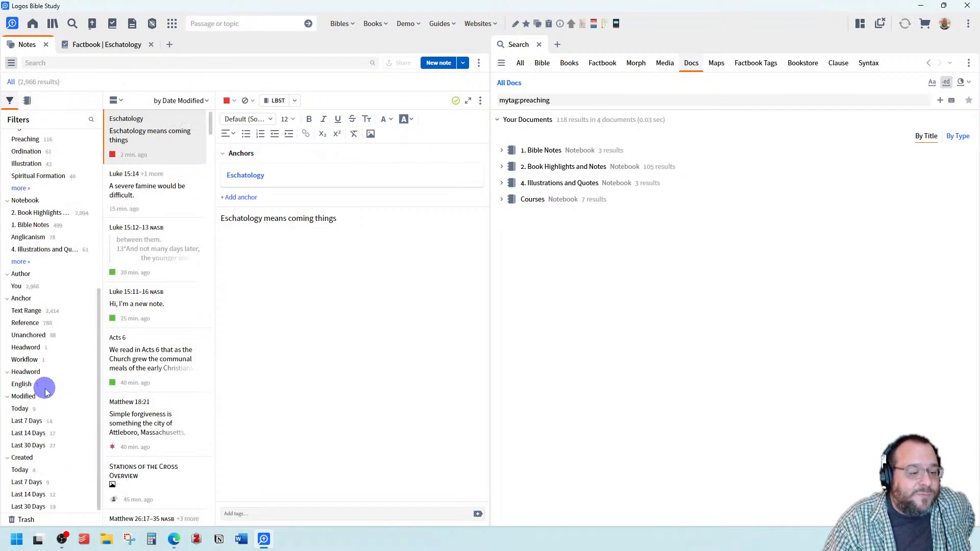
scroll(40, 375, "up", 5)
scroll(39, 364, "down", 5)
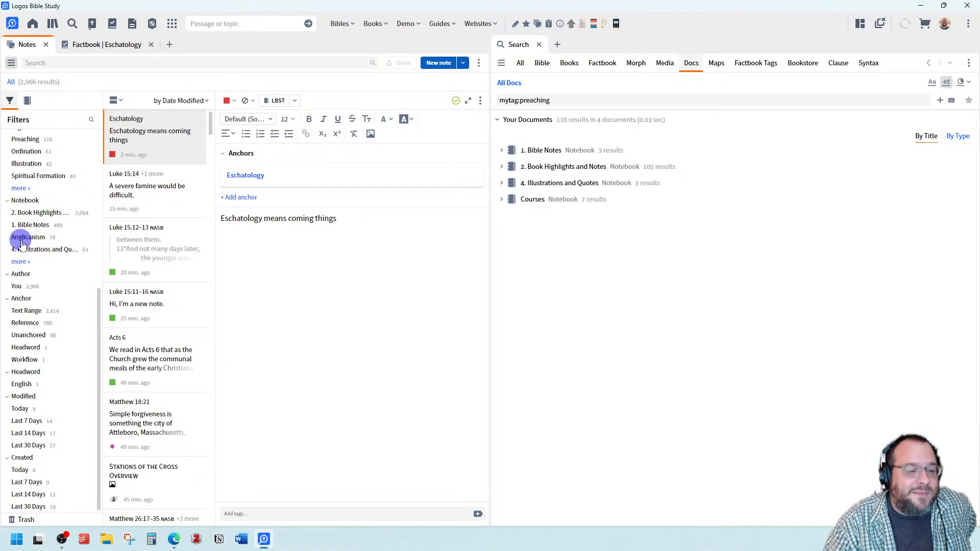
scroll(23, 249, "up", 5)
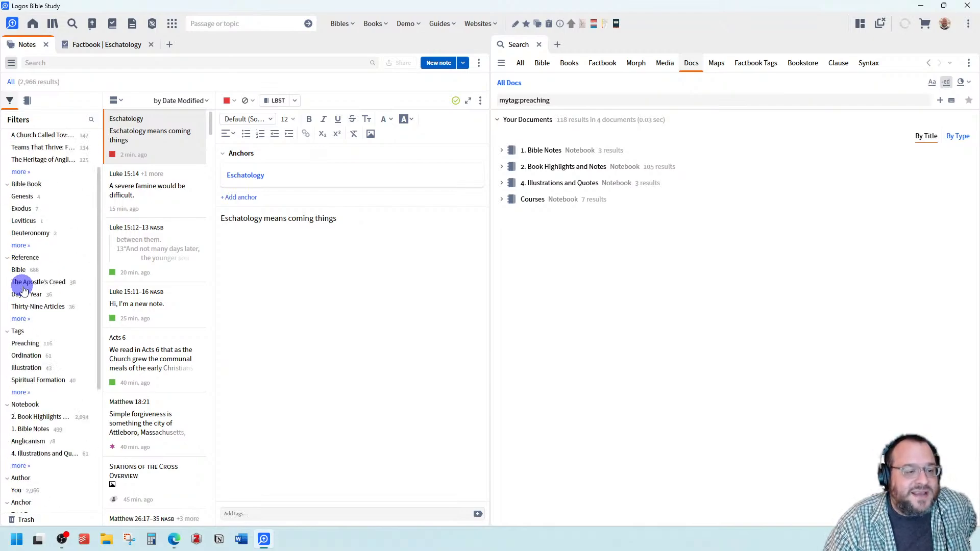
left_click(27, 101)
left_click(12, 102)
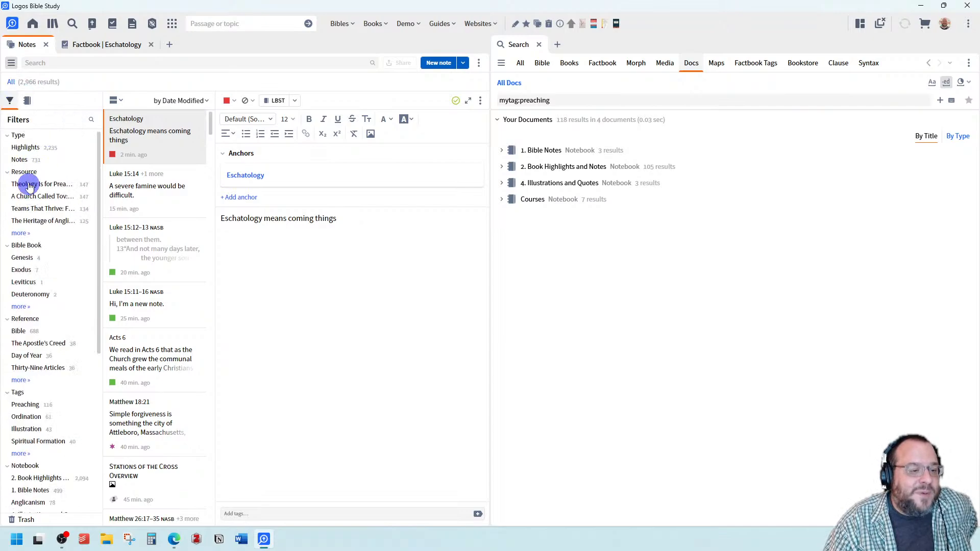
Filter the list by the type Notes, and replace that filter with the type Highlights.
left_click(20, 159)
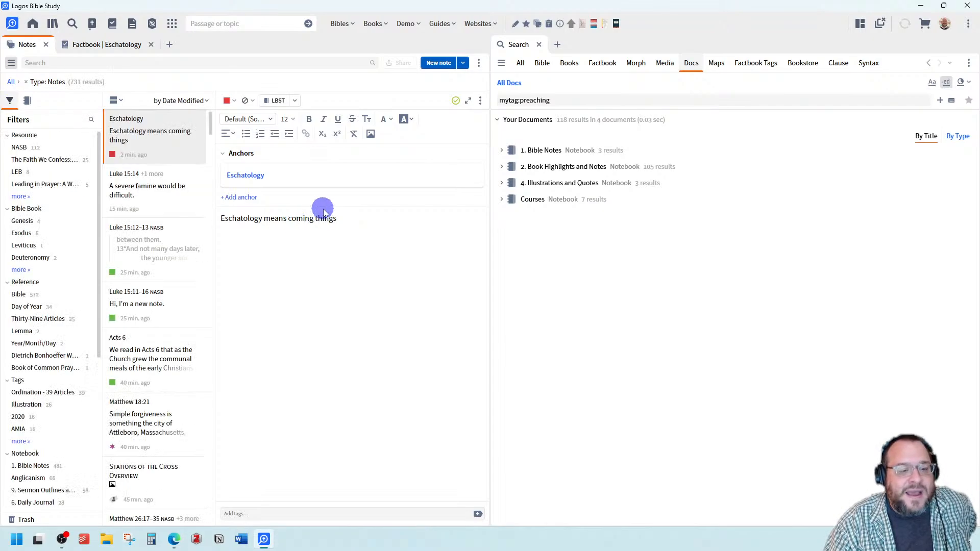
scroll(192, 210, "down", 1)
scroll(192, 212, "up", 1)
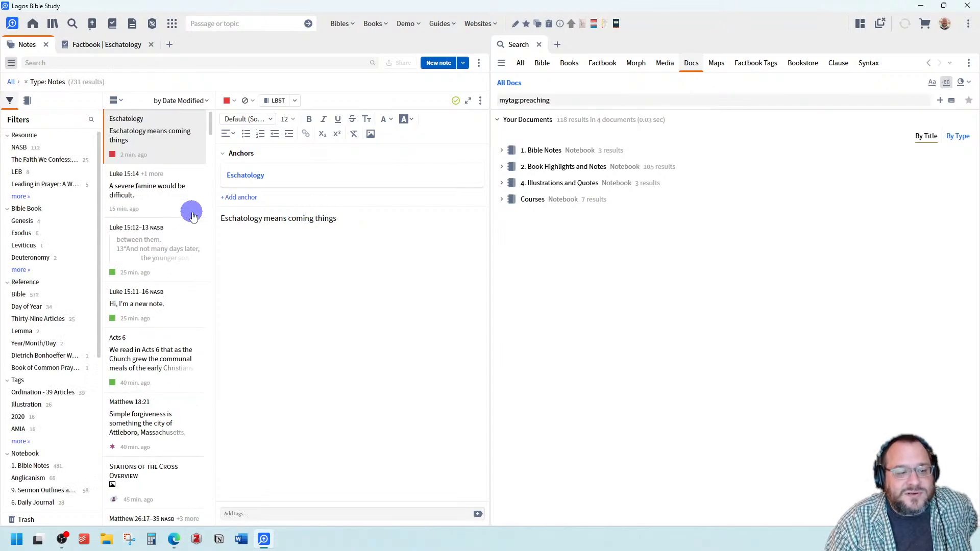
left_click(26, 81)
left_click(30, 147)
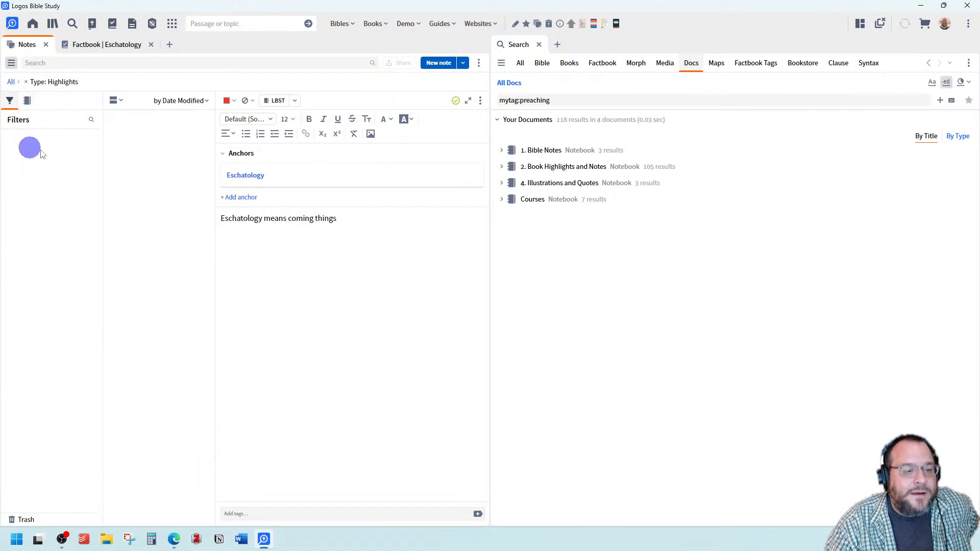
scroll(173, 188, "up", 5)
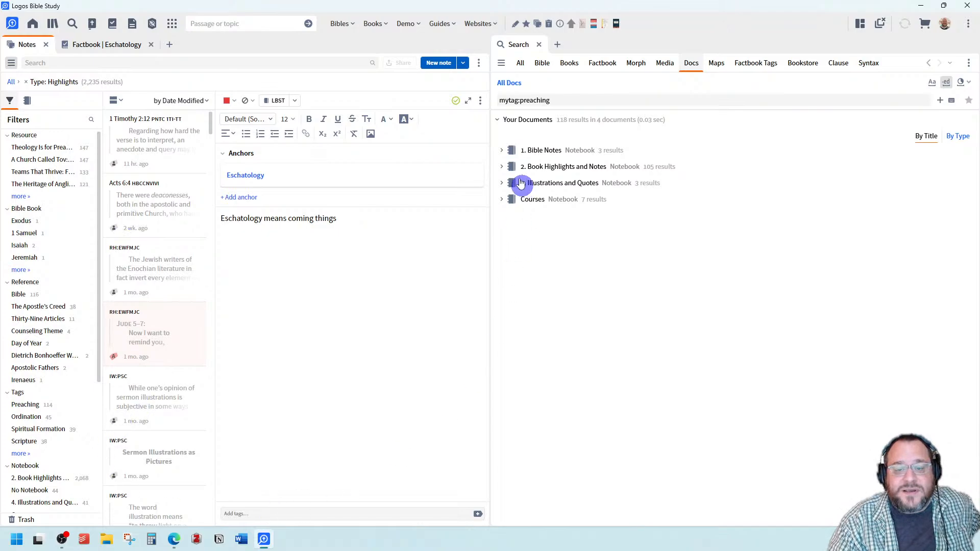
View the document types available for the search, clear the type filter from the notebook list, and filter by Highlights again.
left_click(505, 88)
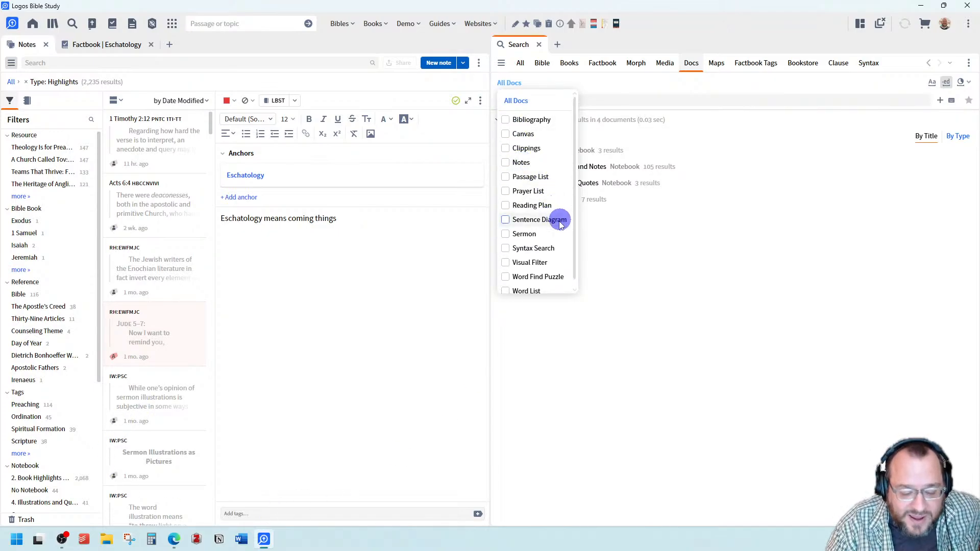
left_click(27, 102)
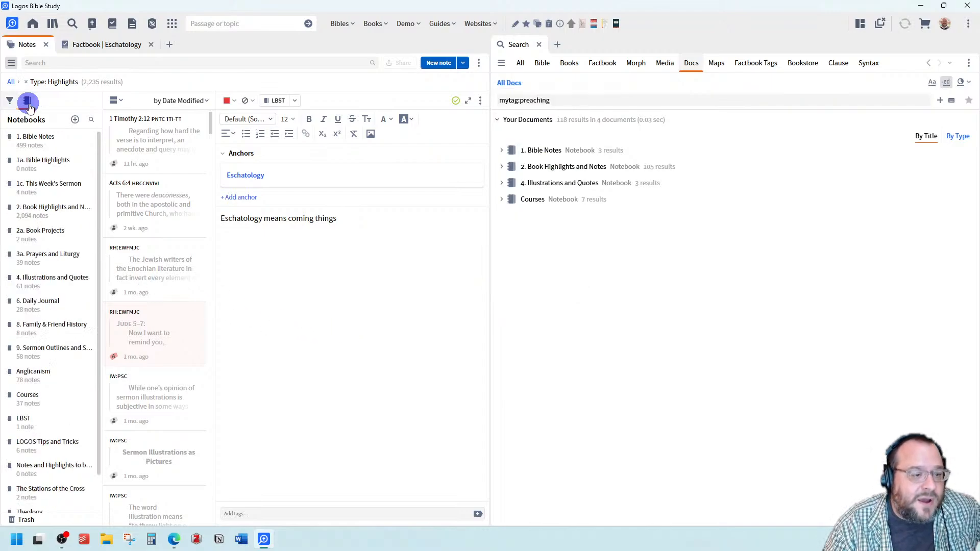
left_click(25, 83)
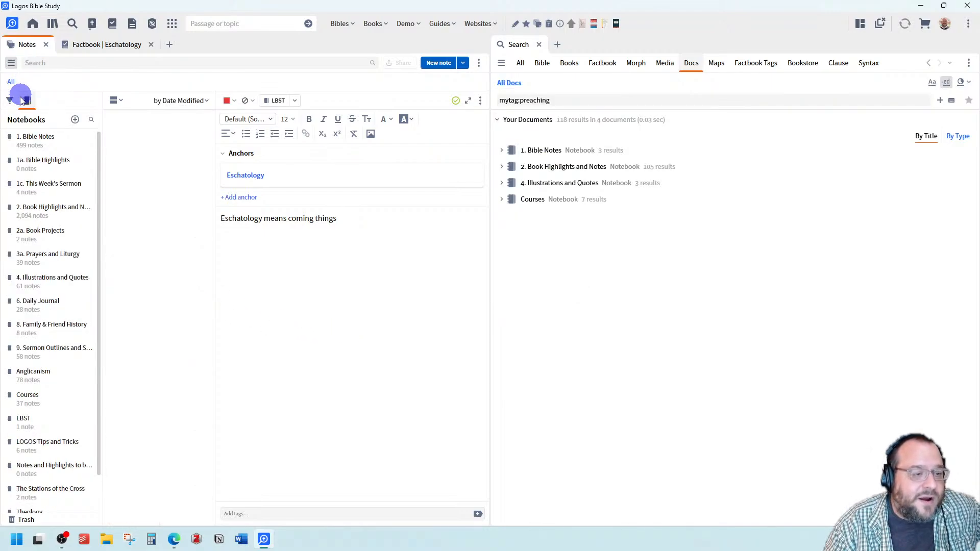
left_click(10, 101)
left_click(19, 145)
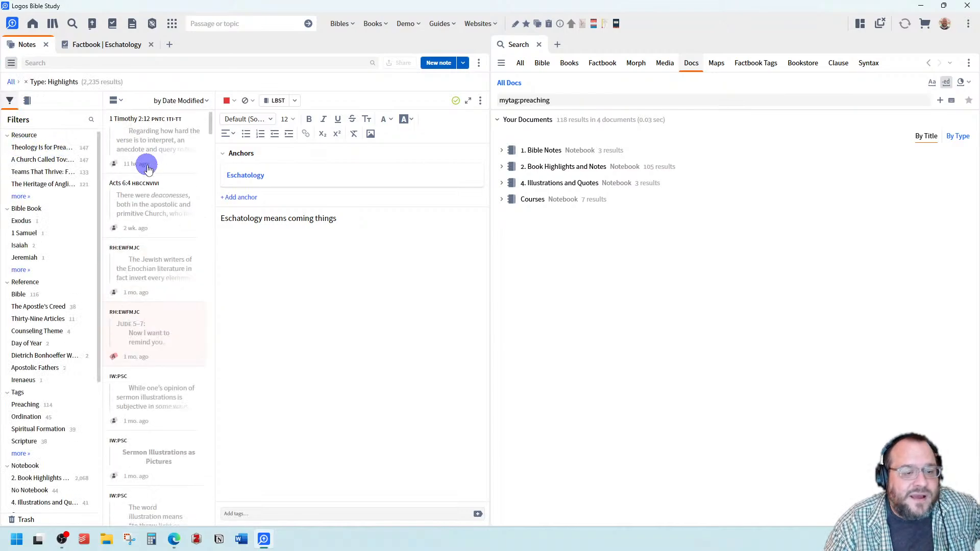
mouse_move(148, 169)
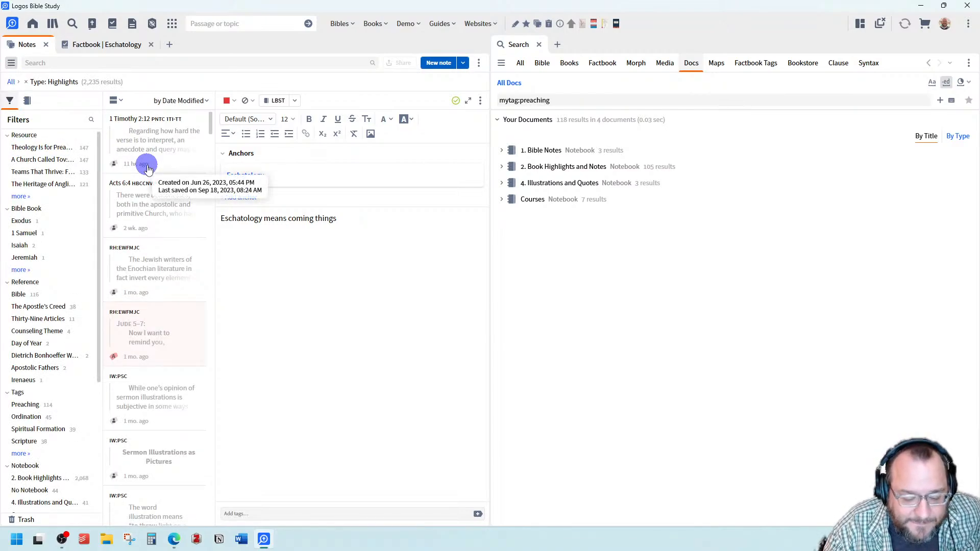
Switch the search to Books and clear the mytag:preaching query.
left_click(542, 62)
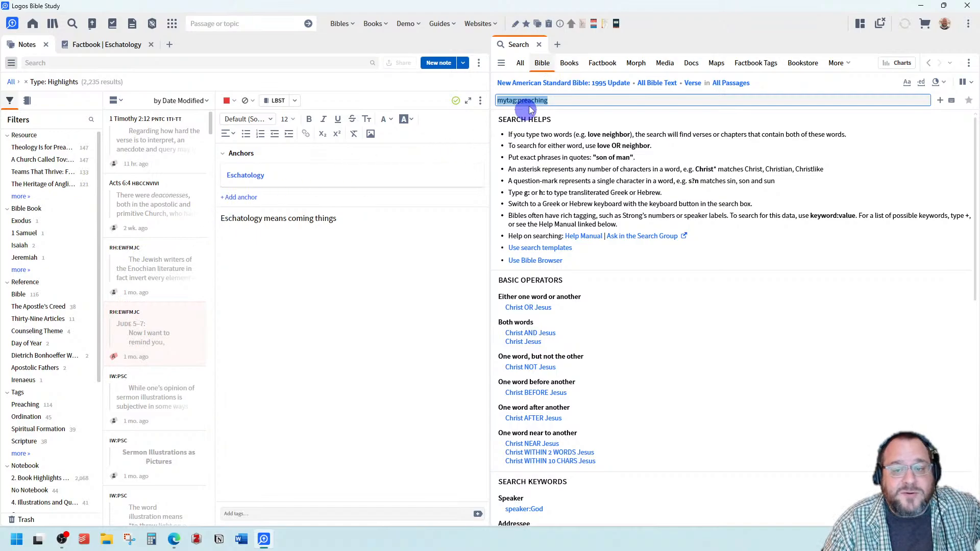
left_click(567, 65)
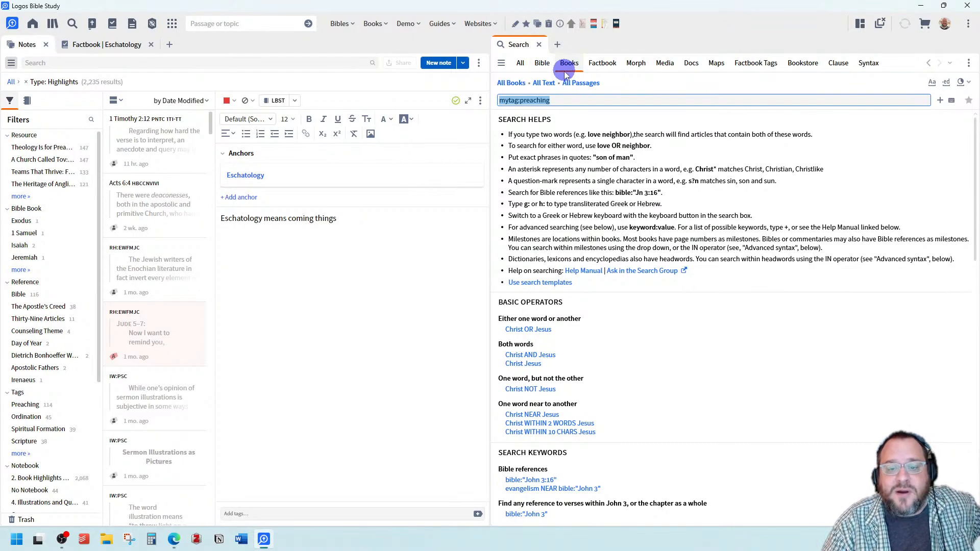
key("BackSpace")
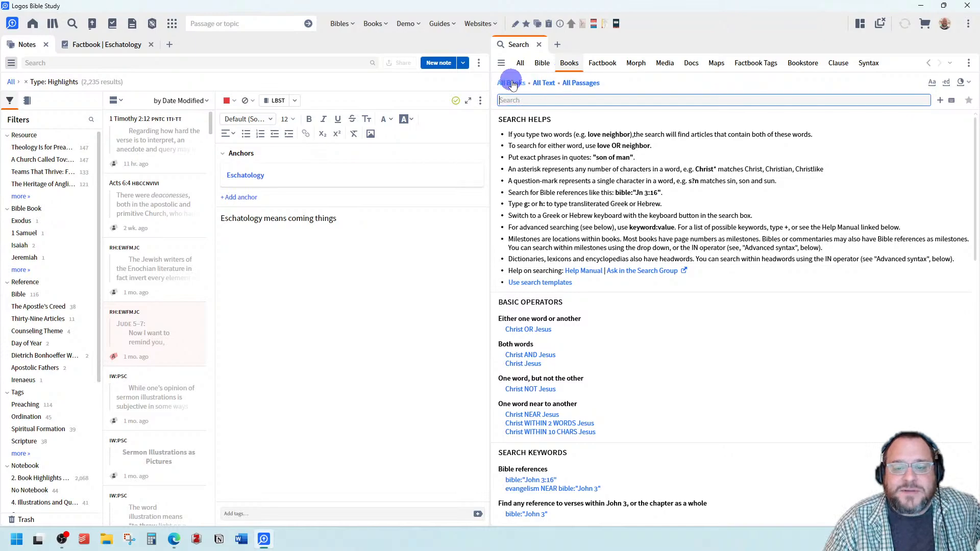
Limit the book search to text marked with the Agree style of the Book Highlights palette.
left_click(554, 85)
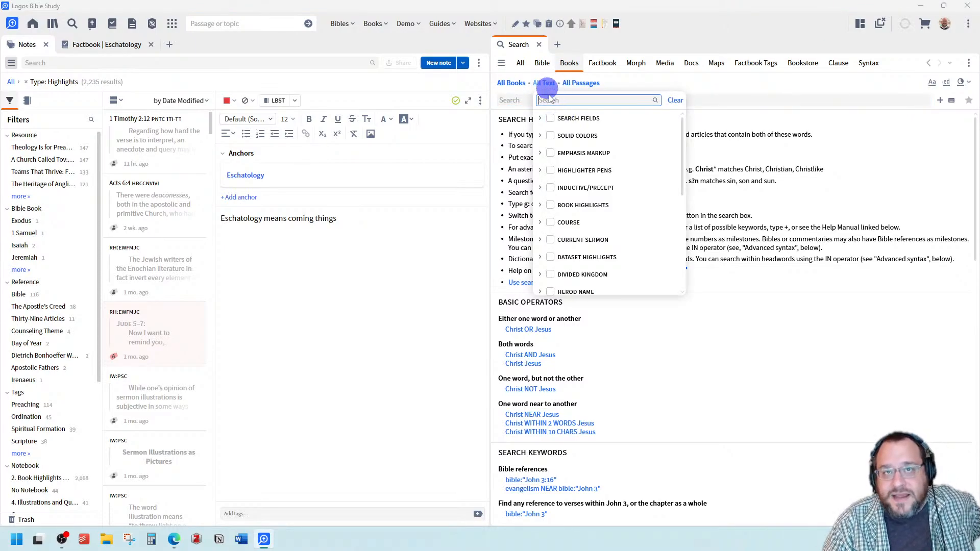
scroll(560, 187, "down", 5)
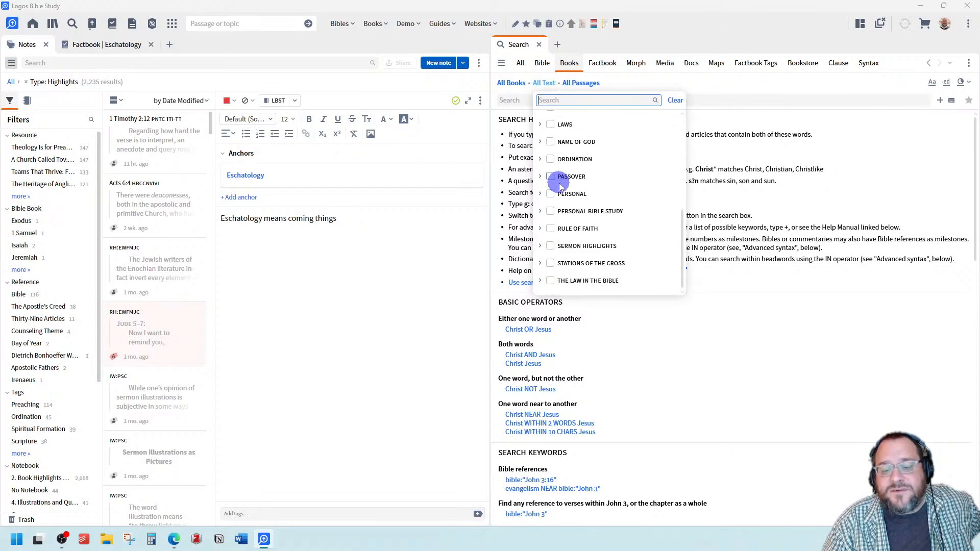
scroll(561, 196, "up", 5)
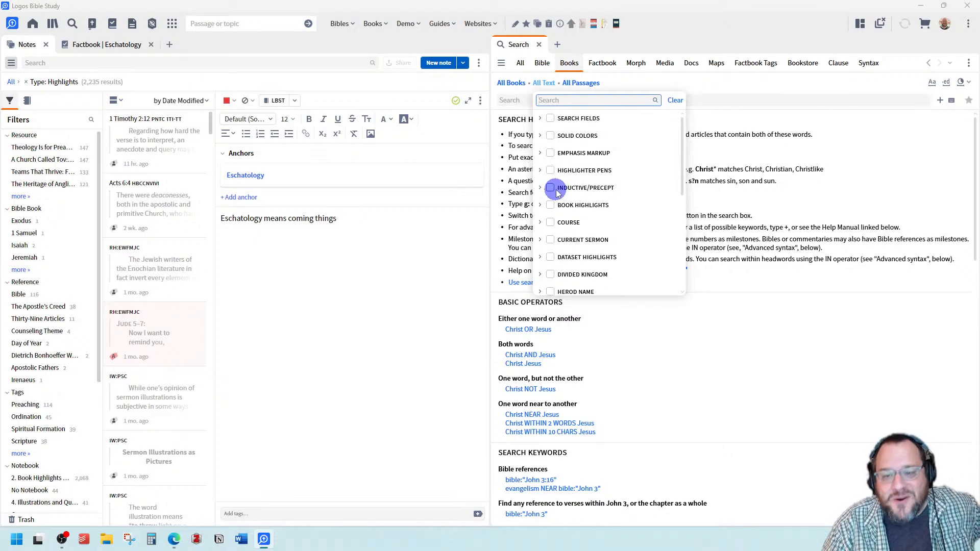
left_click(540, 207)
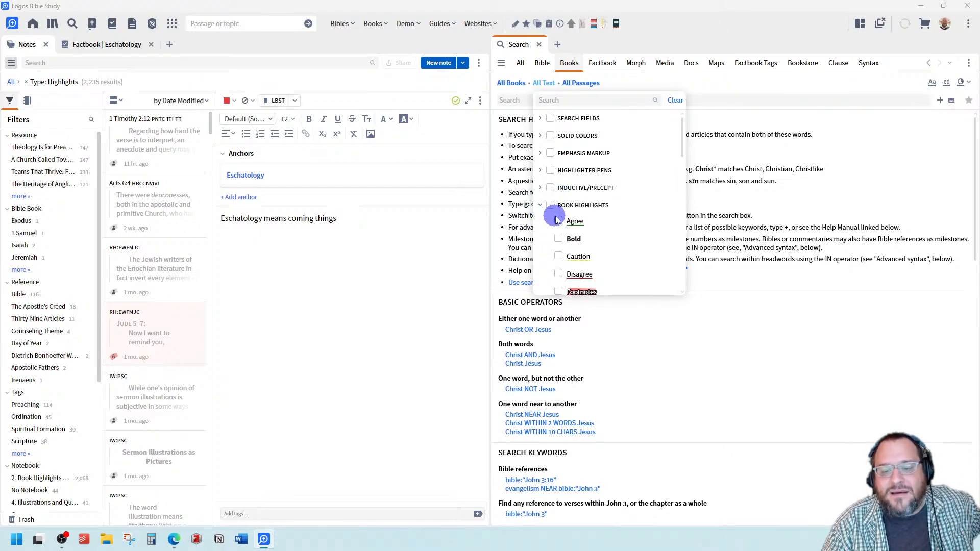
left_click(559, 222)
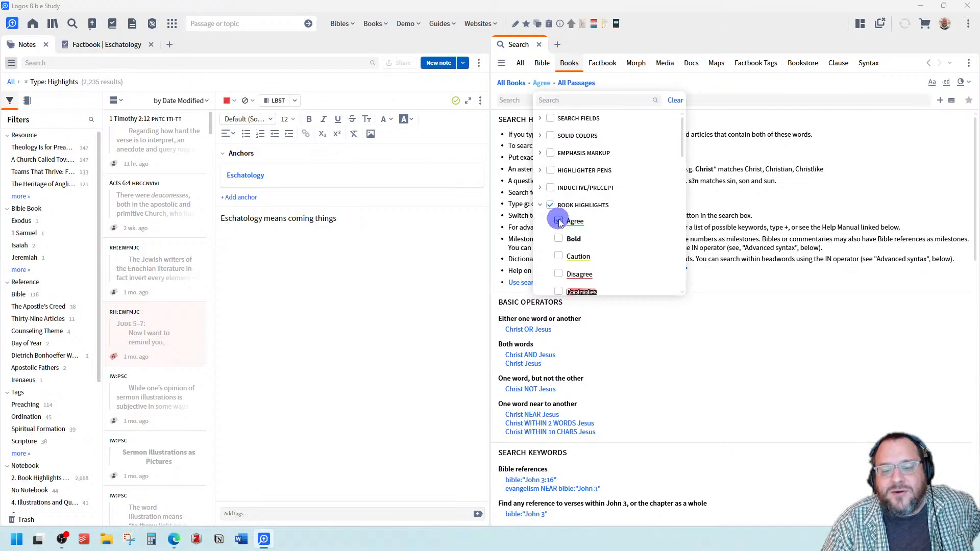
Search all books for baptism within the Agree highlights and look over the matching books.
left_click(510, 98)
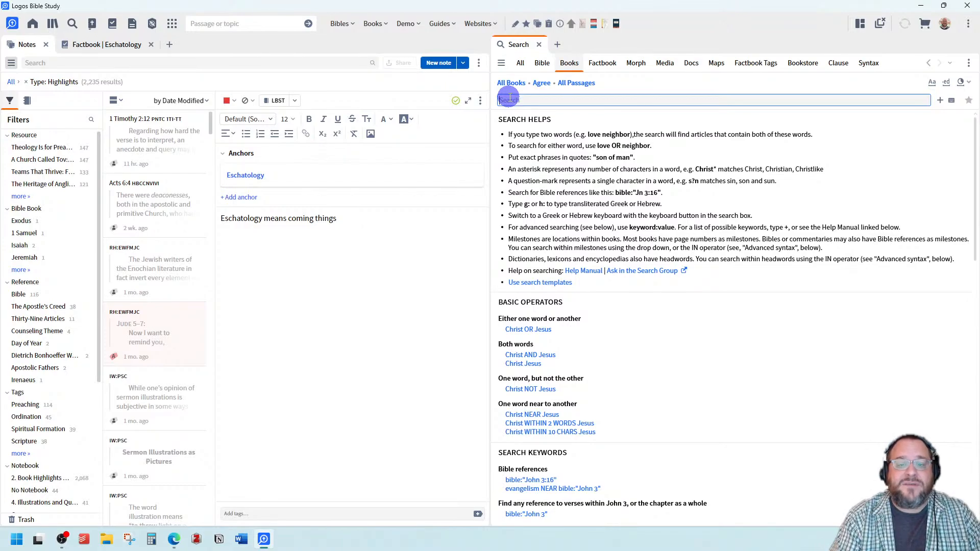
type("baptism")
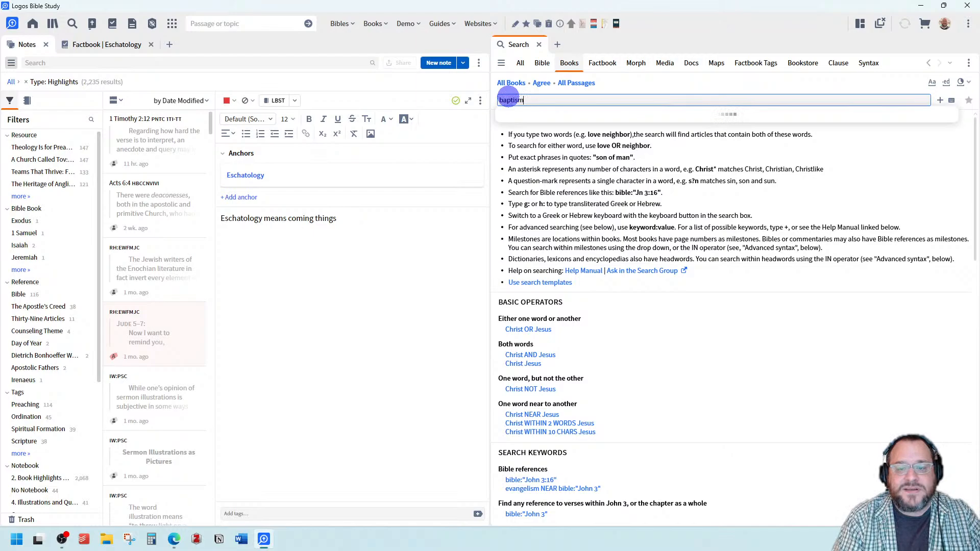
key("Return")
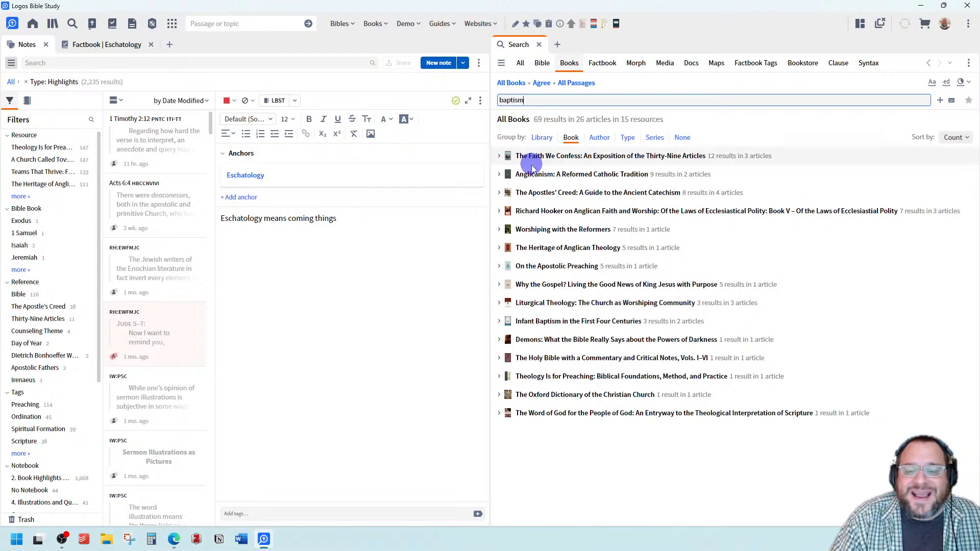
mouse_move(529, 176)
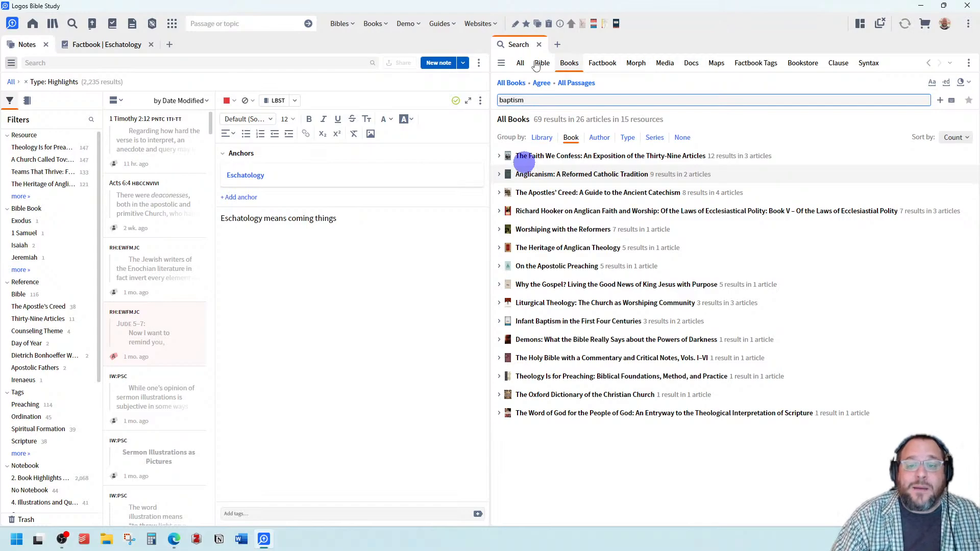
Widen the baptism search to all styles of the Book Highlights palette.
left_click(541, 83)
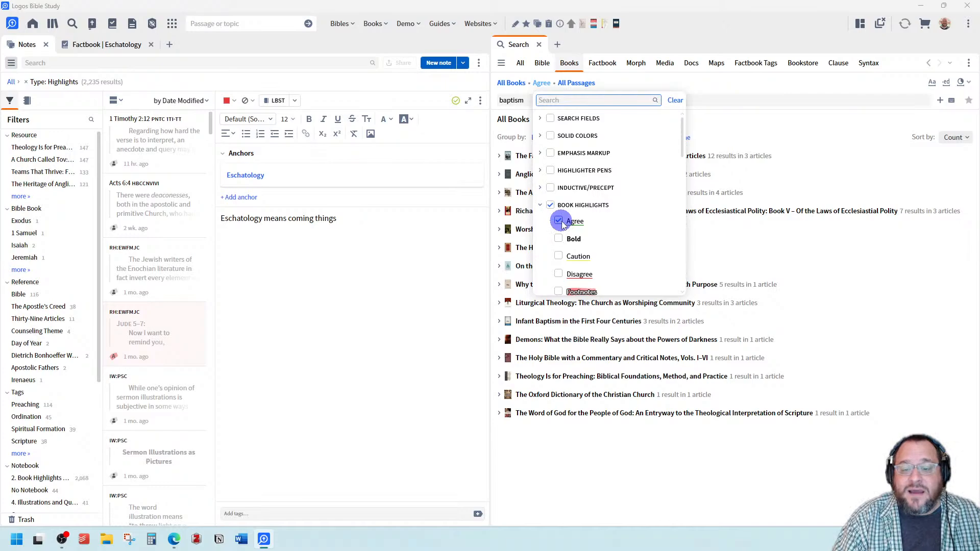
left_click(550, 205)
scroll(573, 226, "down", 4)
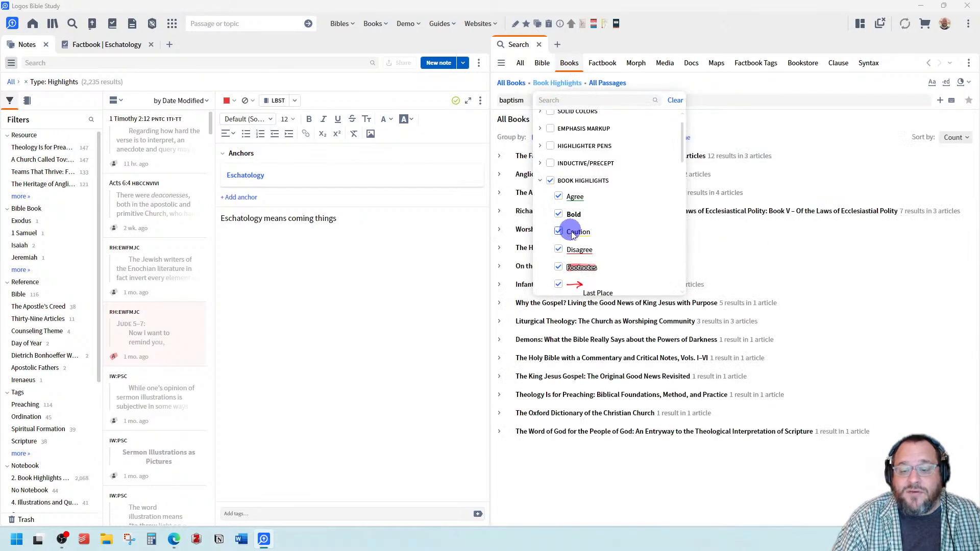
scroll(573, 235, "up", 3)
scroll(573, 239, "up", 1)
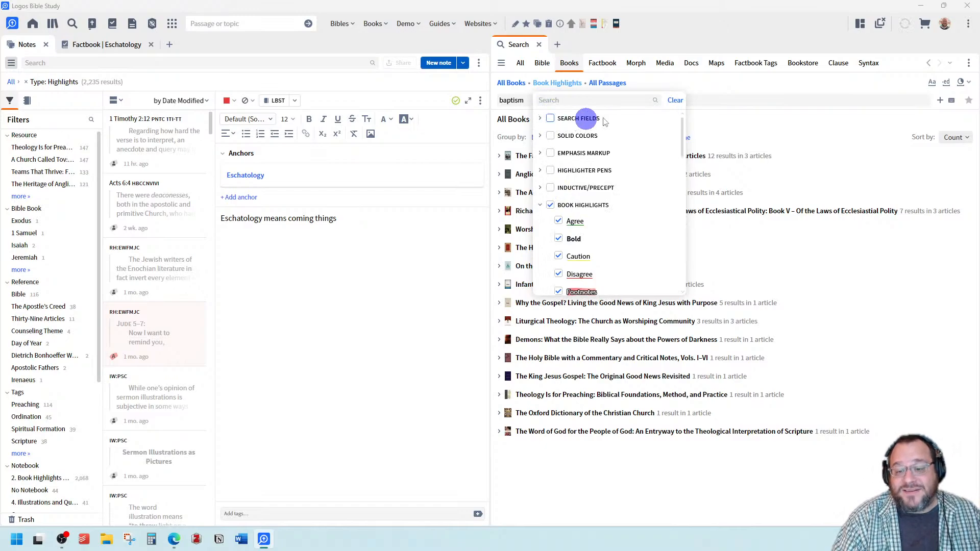
Clear the highlight restriction and extend the query to "baptism IN highlight:" using the Highlight keyword.
left_click(675, 100)
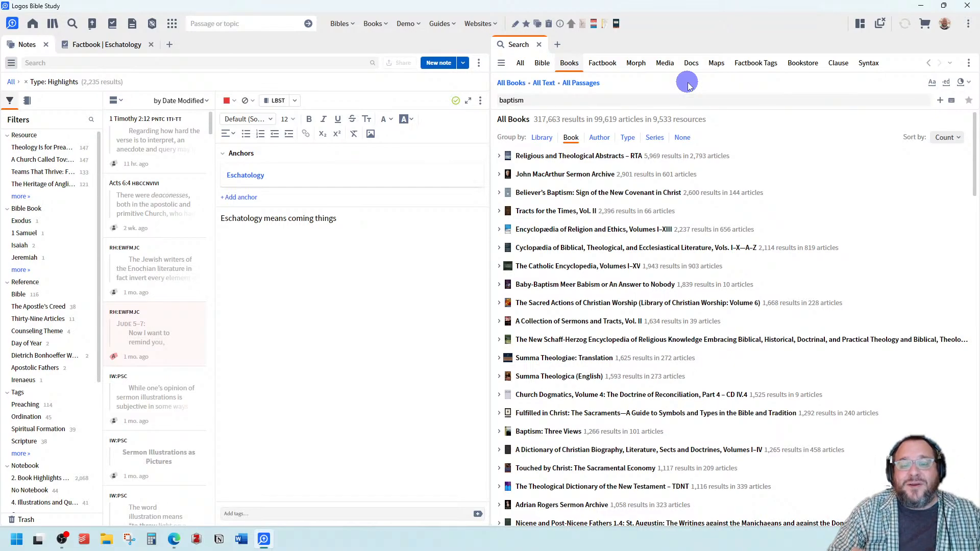
left_click(630, 100)
left_click(644, 101)
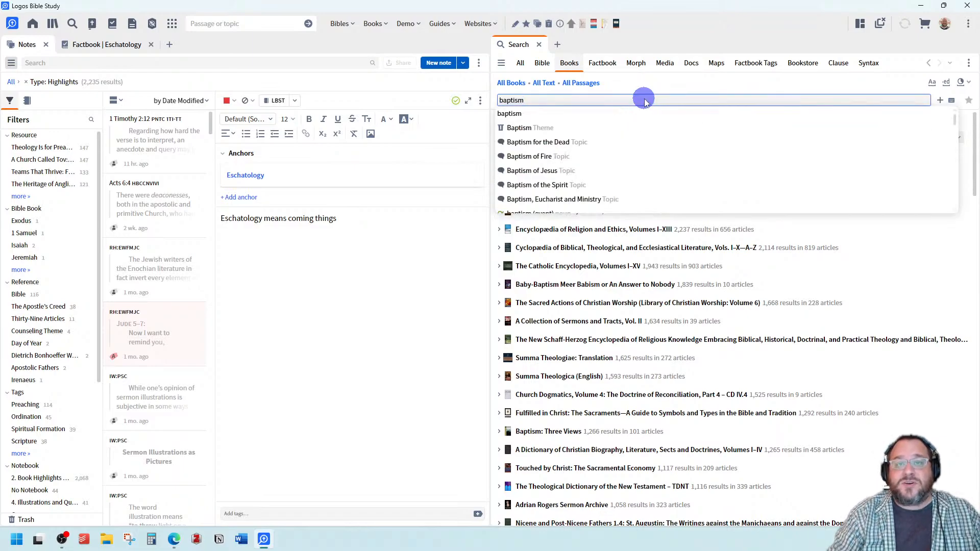
type("IN")
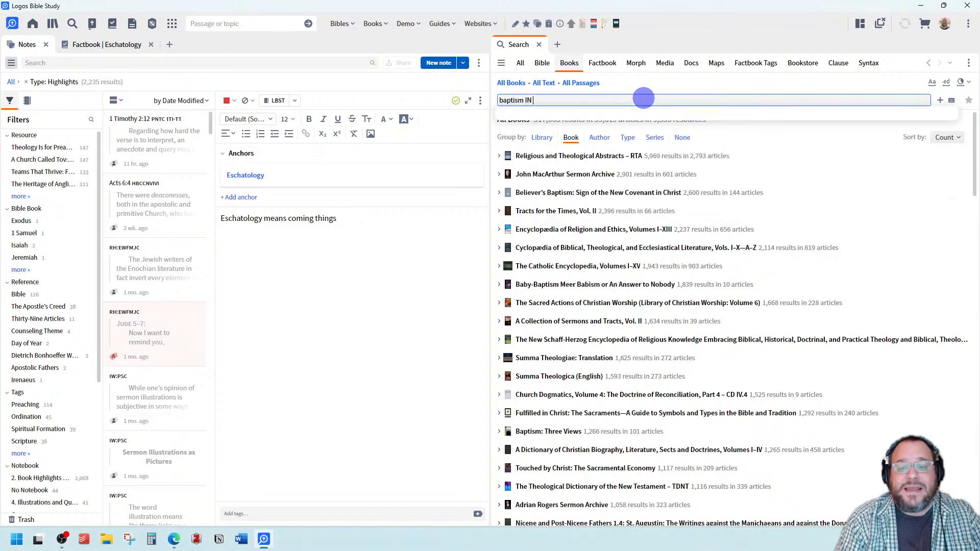
type(" highlight")
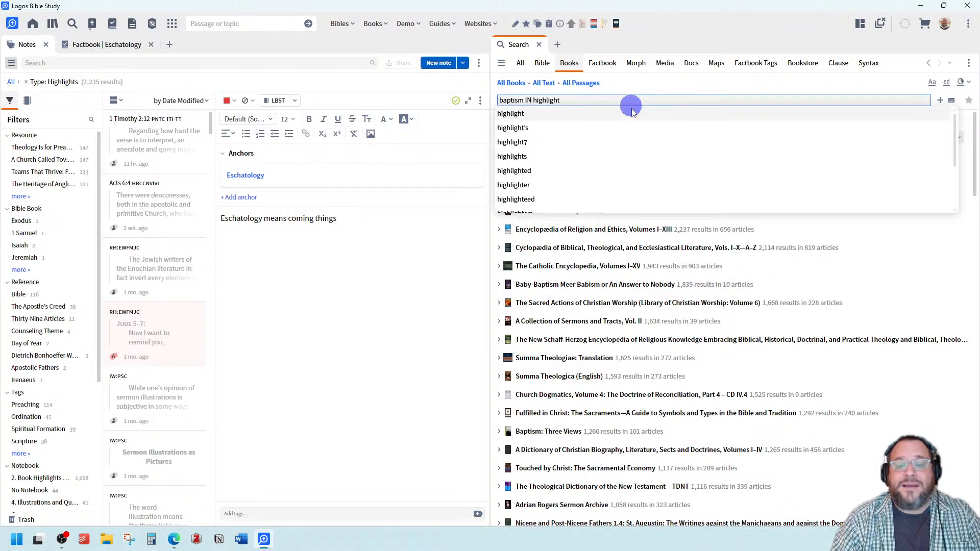
scroll(634, 157, "down", 2)
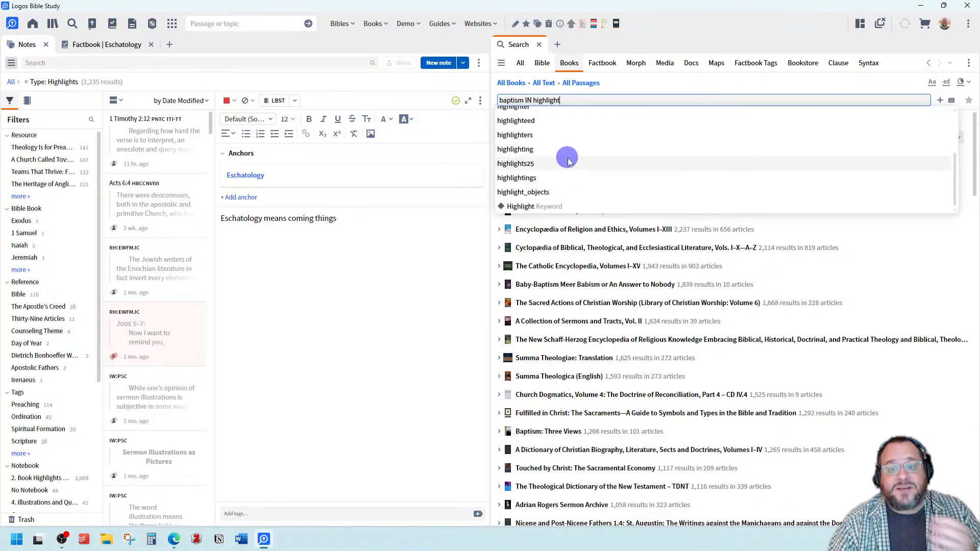
left_click(540, 206)
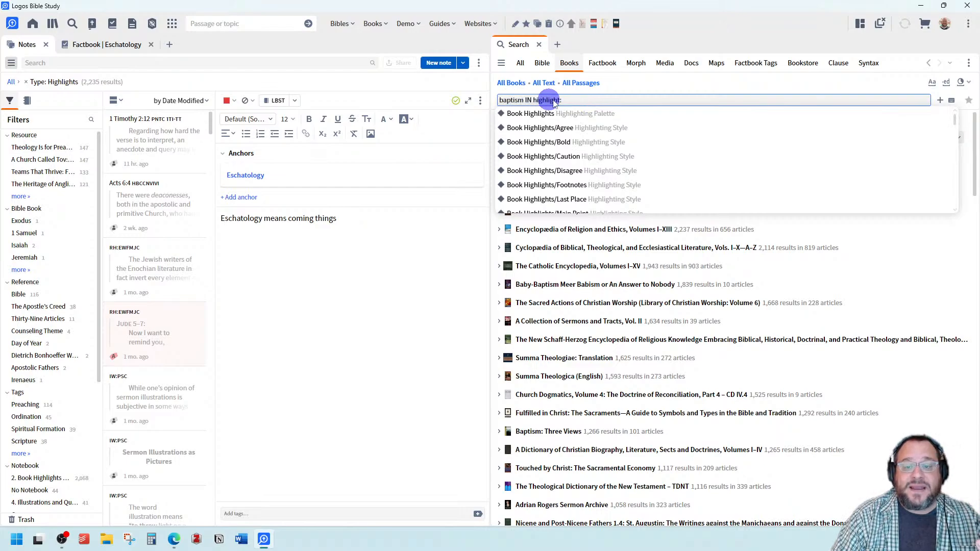
Complete the query with the Book Highlights/Agree style and run the search.
scroll(562, 123, "down", 3)
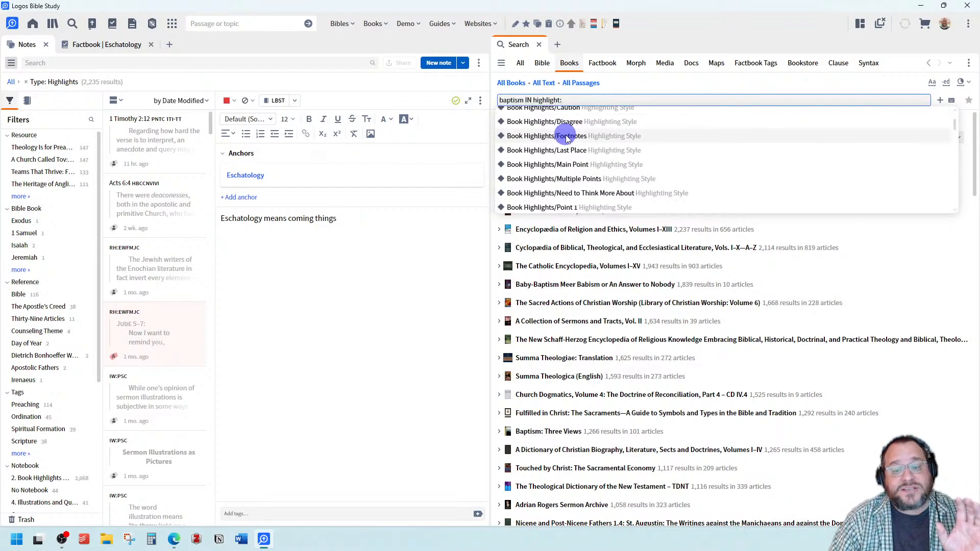
scroll(567, 139, "down", 2)
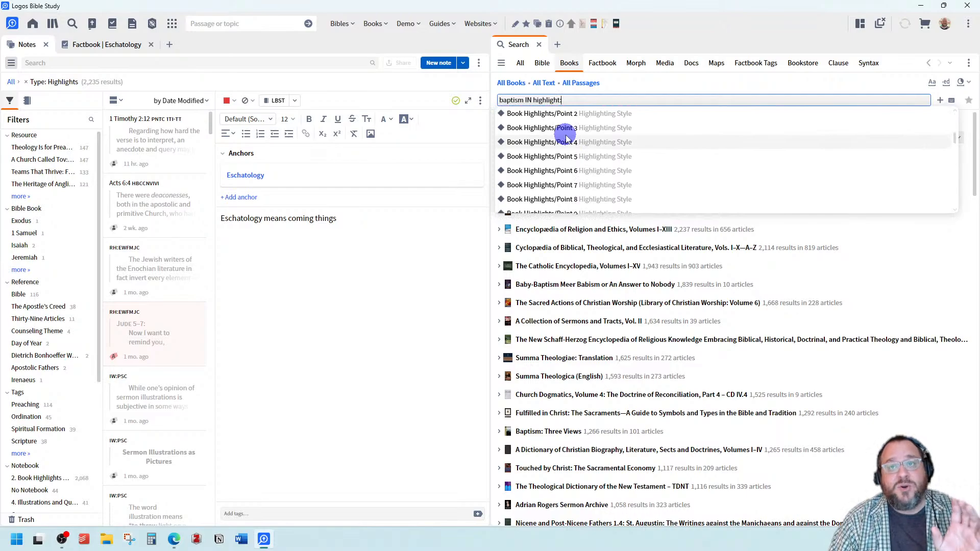
scroll(567, 136, "up", 5)
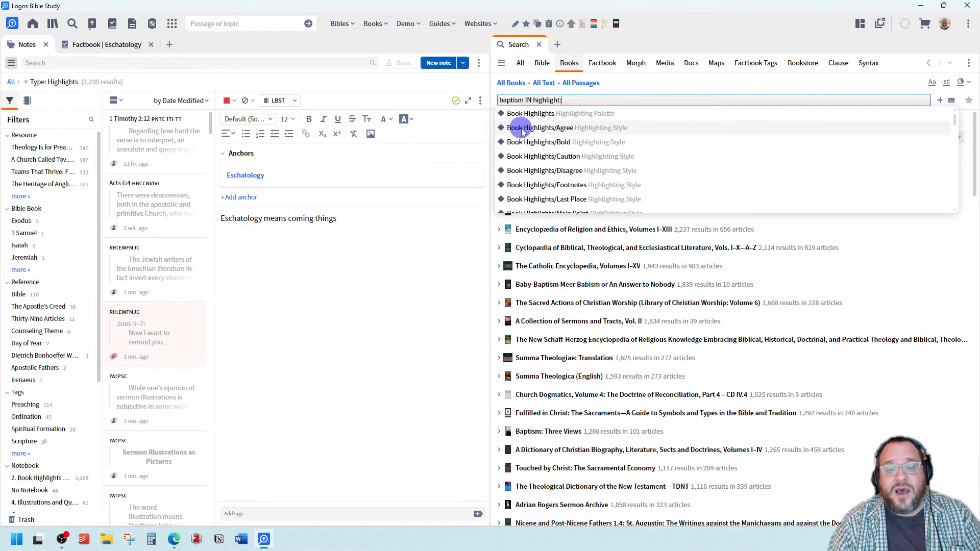
left_click(521, 128)
key("Return")
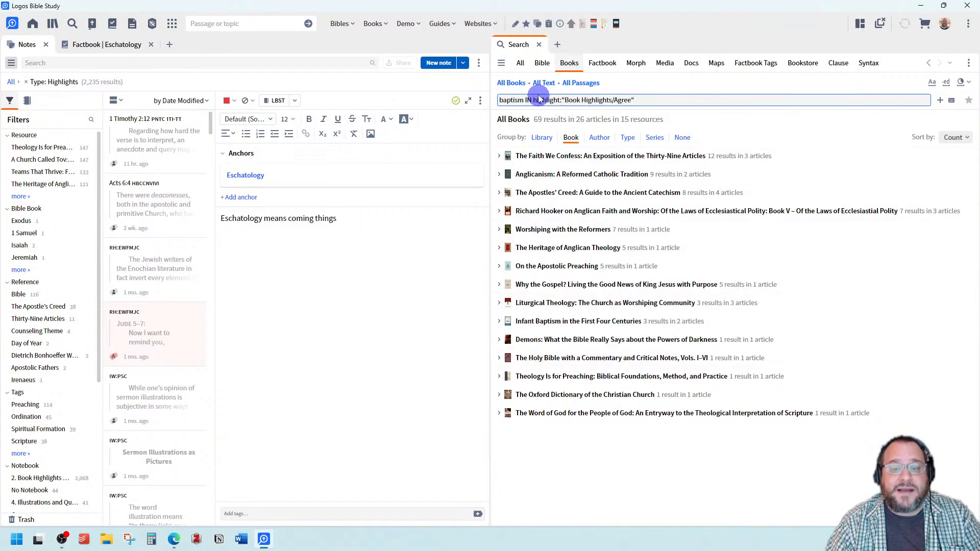
Review the Book Highlights styles in the search field choices for comparison with the written query.
left_click(542, 82)
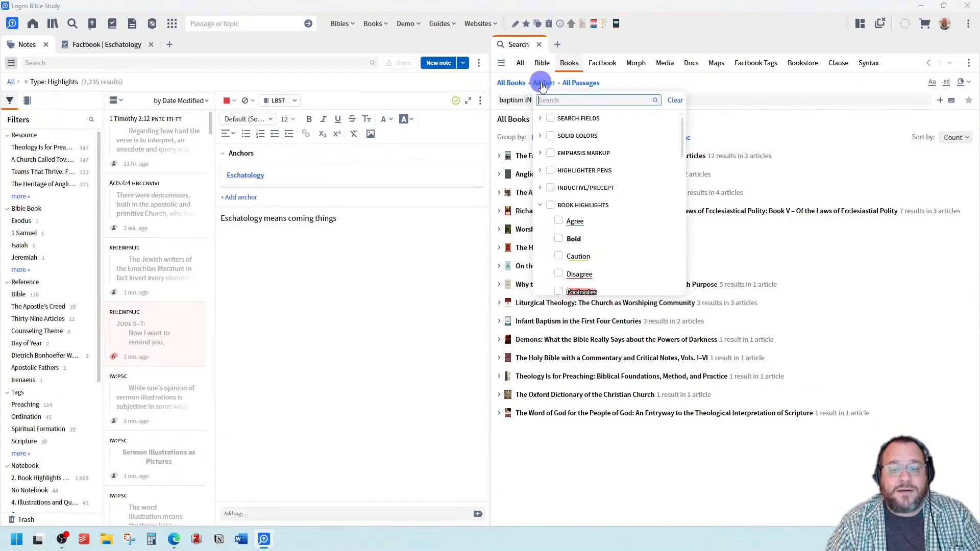
left_click(558, 221)
left_click(745, 101)
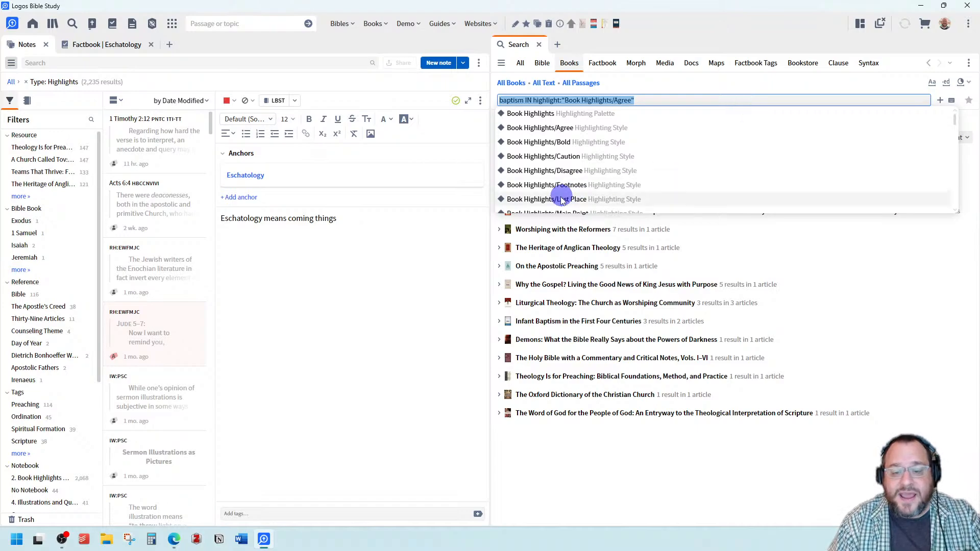
Open the Chapter Five: Baptism result of Worshiping with the Reformers and dock the book alongside the Search tab.
left_click(499, 229)
left_click(519, 249)
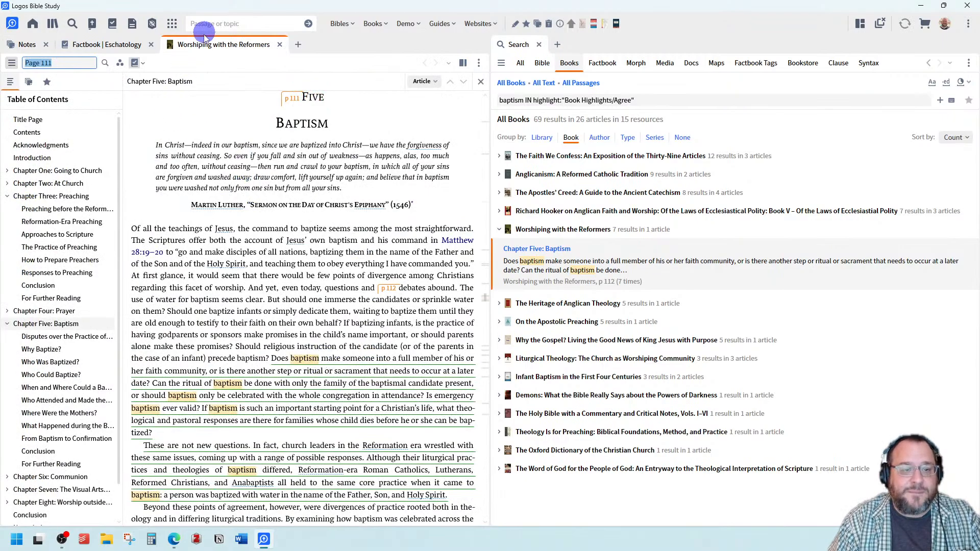
left_click_drag(196, 44, 580, 51)
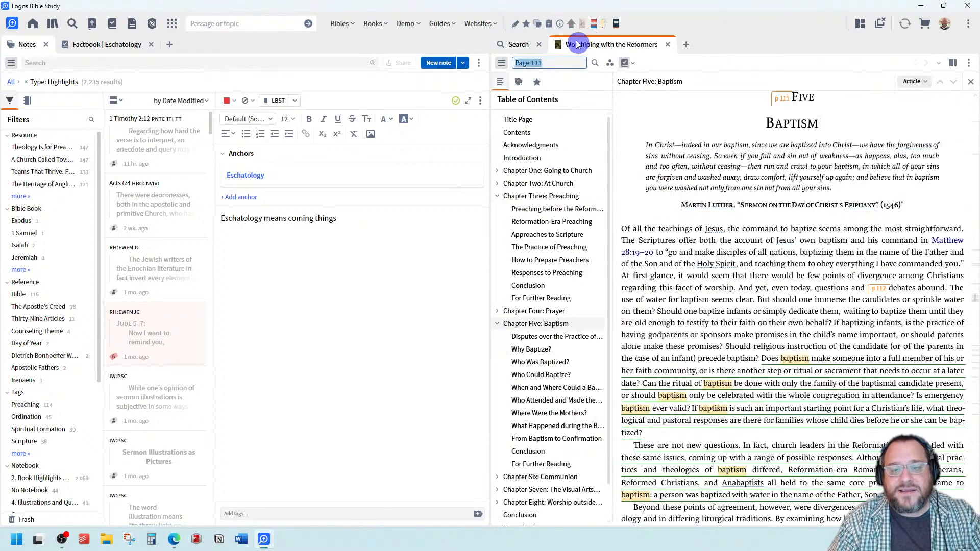
Open the Information panel and check its update options.
left_click(560, 23)
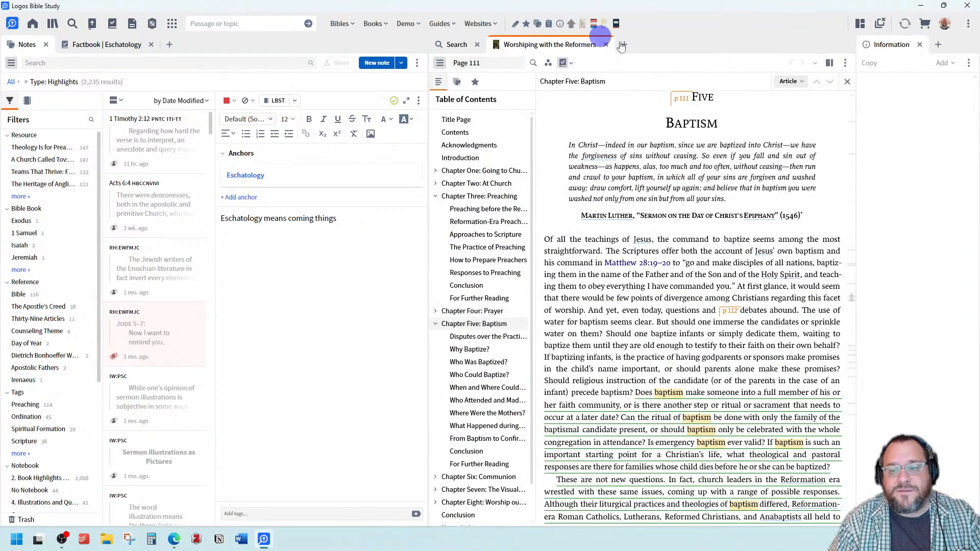
left_click(968, 63)
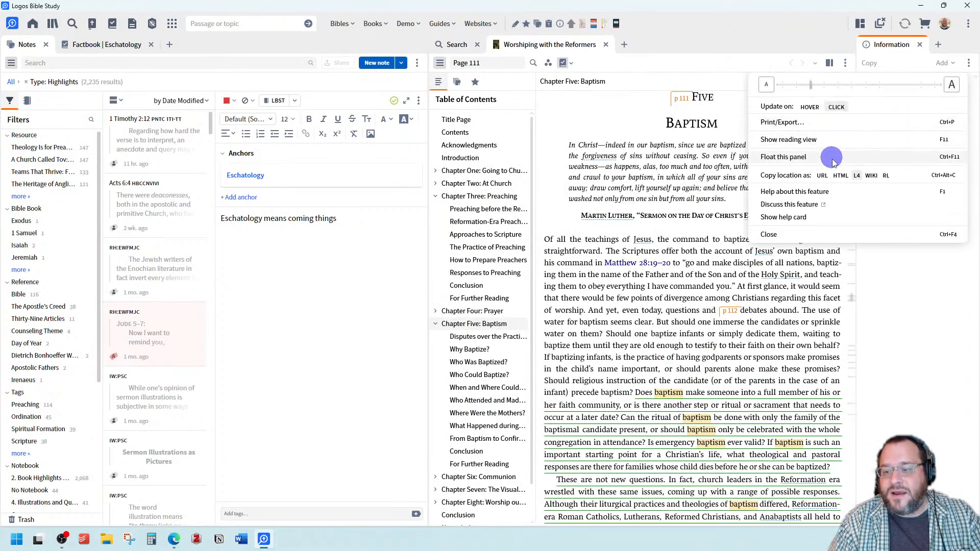
left_click(628, 130)
Show the highlight information for the passage starting "Does baptism make someone" and search the book for its Book Highlights: Agree style.
scroll(627, 322, "down", 1)
scroll(627, 320, "down", 2)
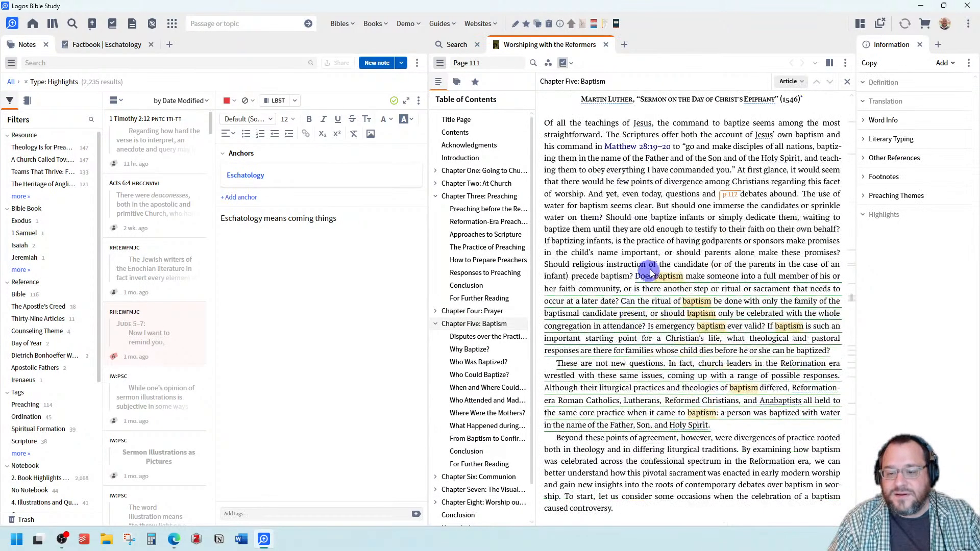
left_click(641, 276)
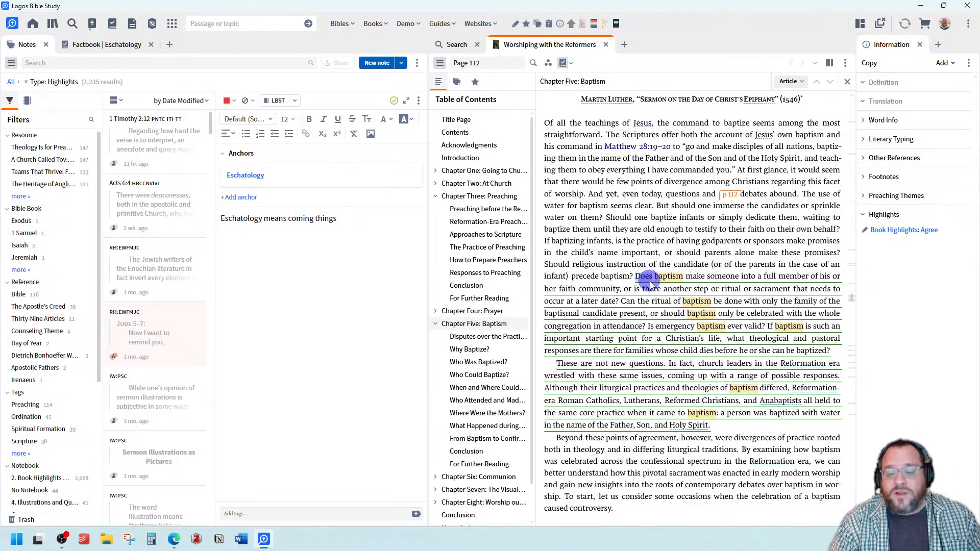
scroll(660, 288, "down", 2)
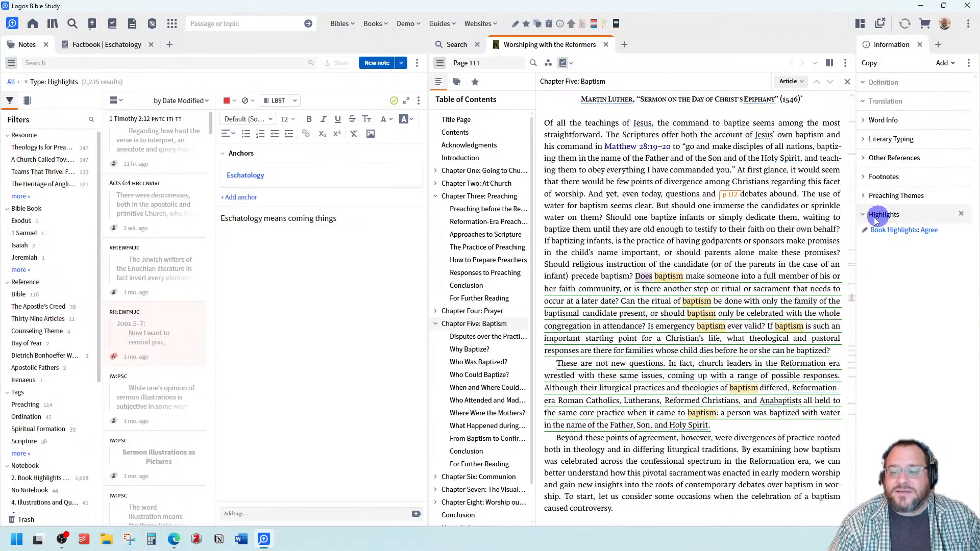
left_click(928, 232)
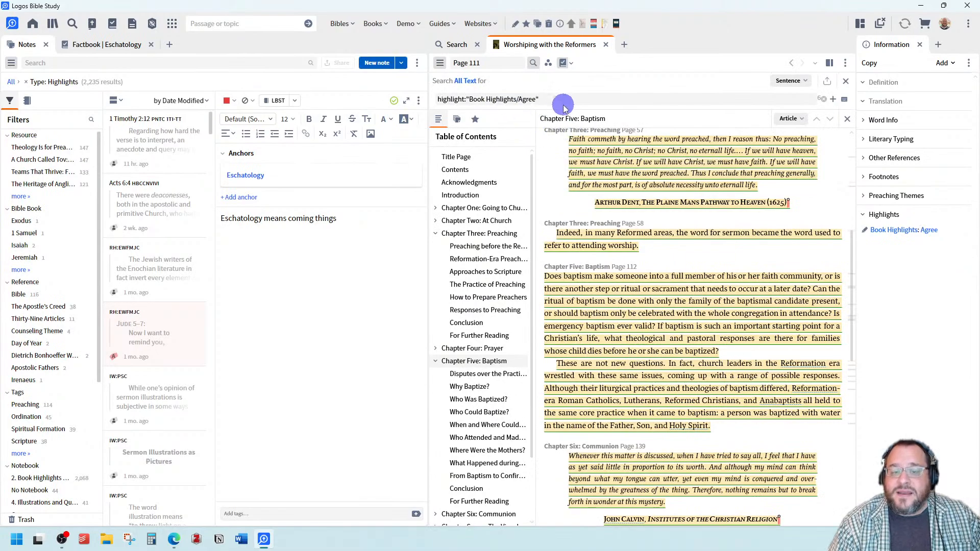
Review the Book Highlights: Agree passages found in Worshiping with the Reformers and run that style's search again from the highlight information.
scroll(598, 183, "up", 3)
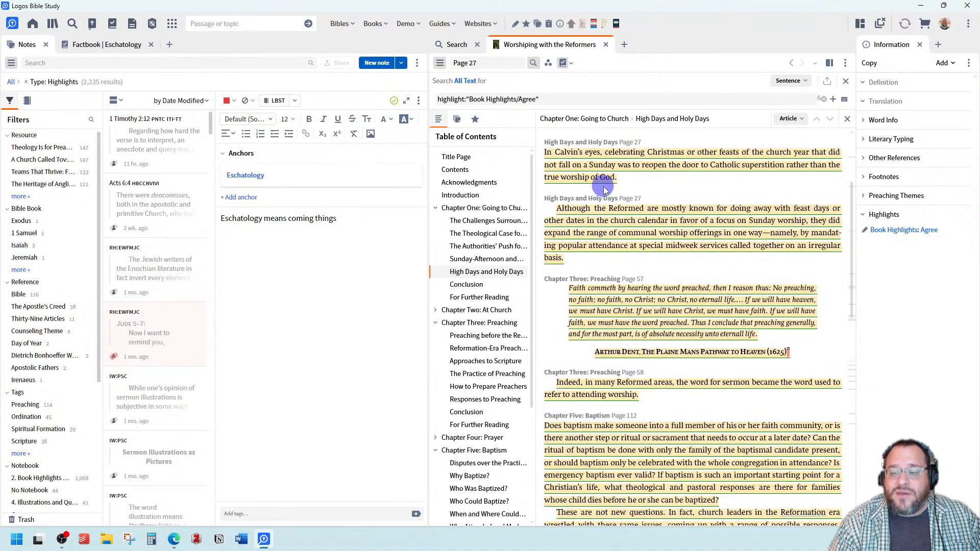
left_click(909, 234)
left_click(587, 161)
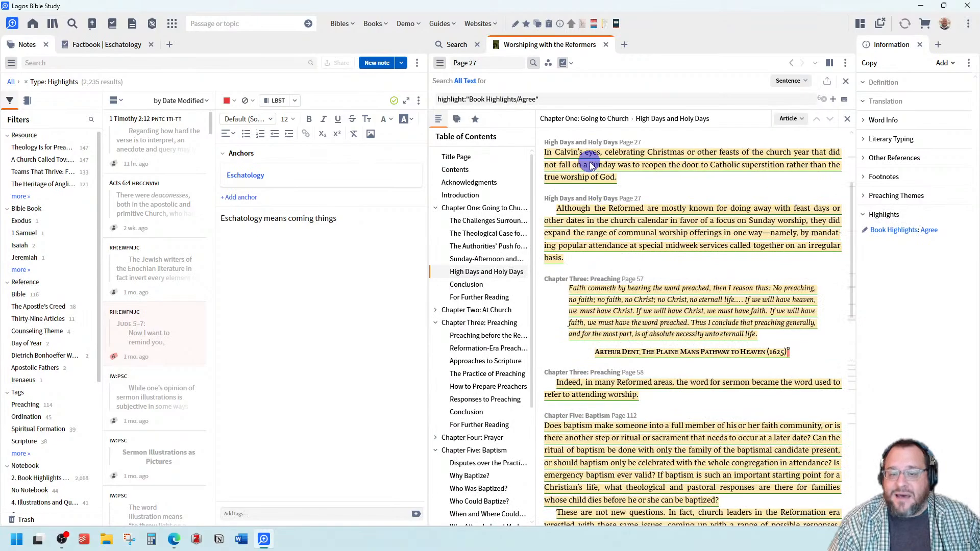
scroll(605, 166, "down", 3)
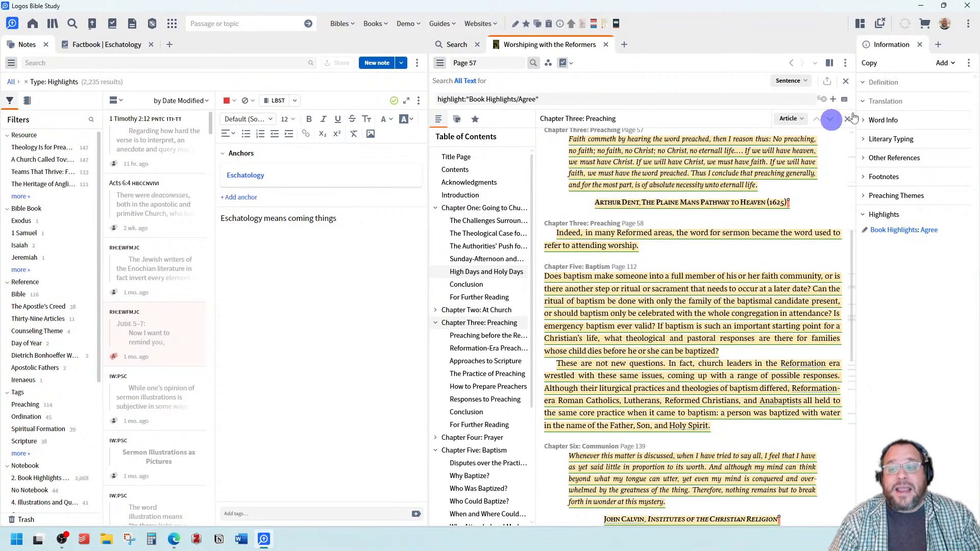
left_click(919, 230)
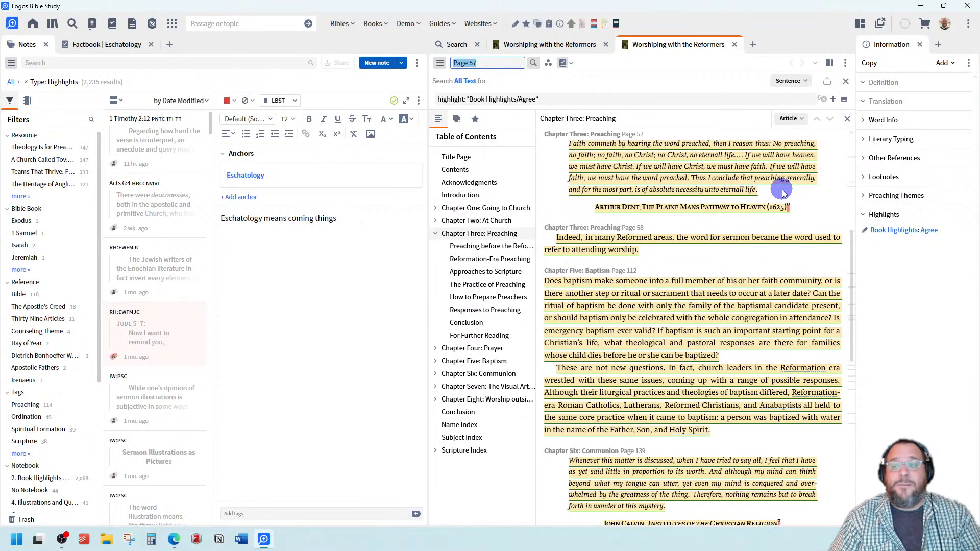
Clear the workspace, open the New American Standard Bible: 1995 Update, and go to Luke 15.
left_click(861, 24)
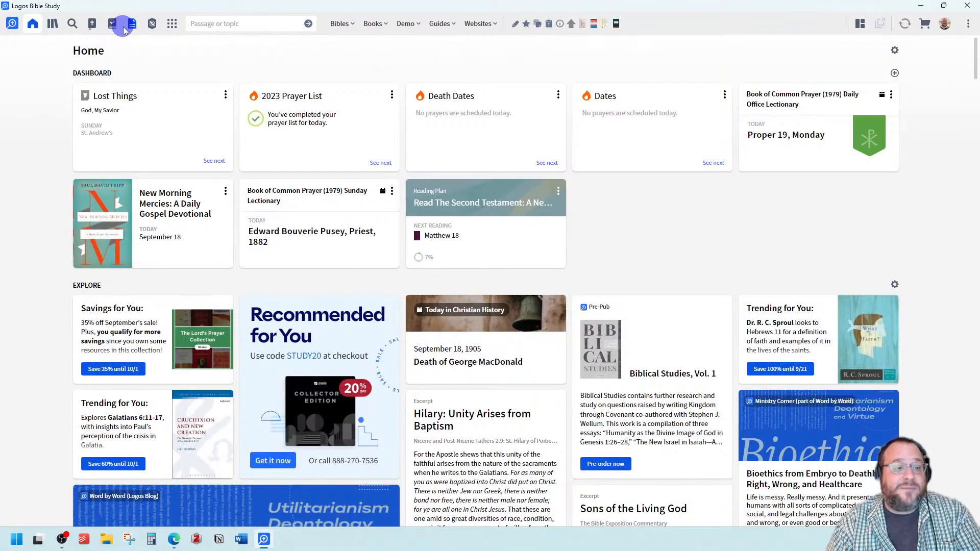
left_click(90, 26)
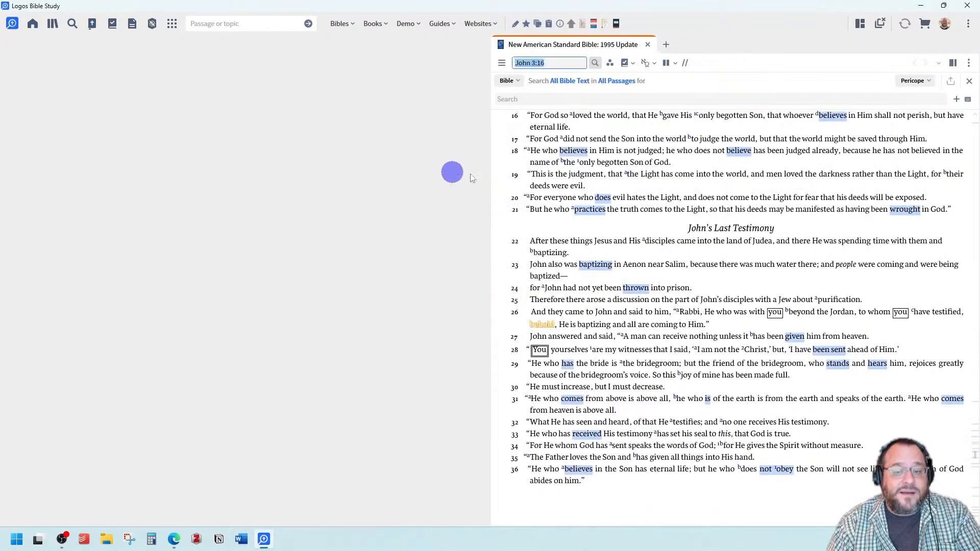
mouse_move(523, 117)
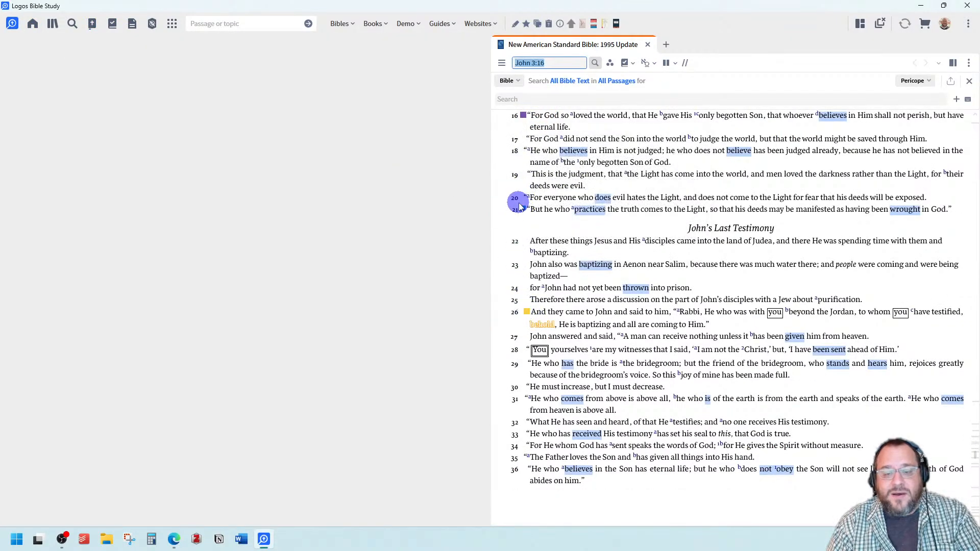
key("BackSpace")
type("luke")
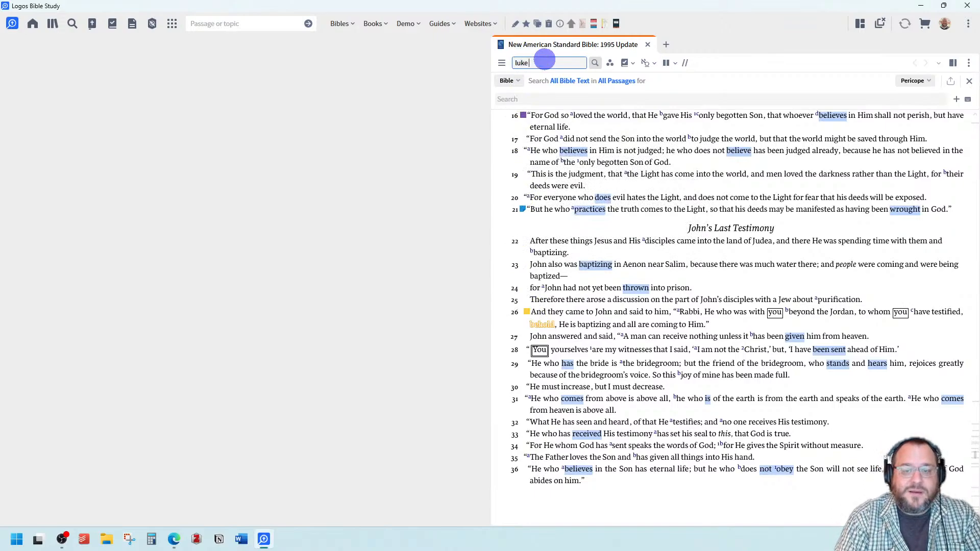
type(" 15")
key("Return")
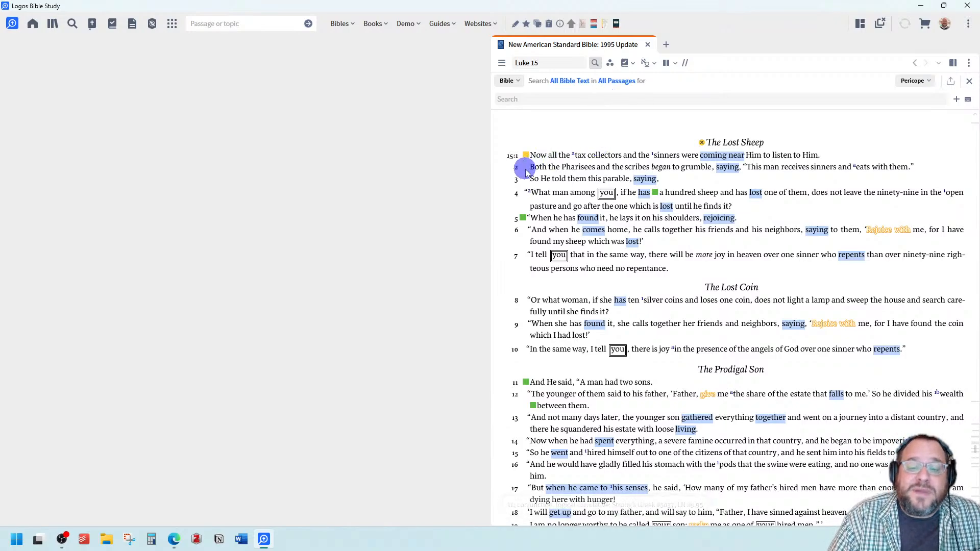
Open the note attached to Luke 15:1, followed by the note at The Lost Sheep heading.
mouse_move(526, 157)
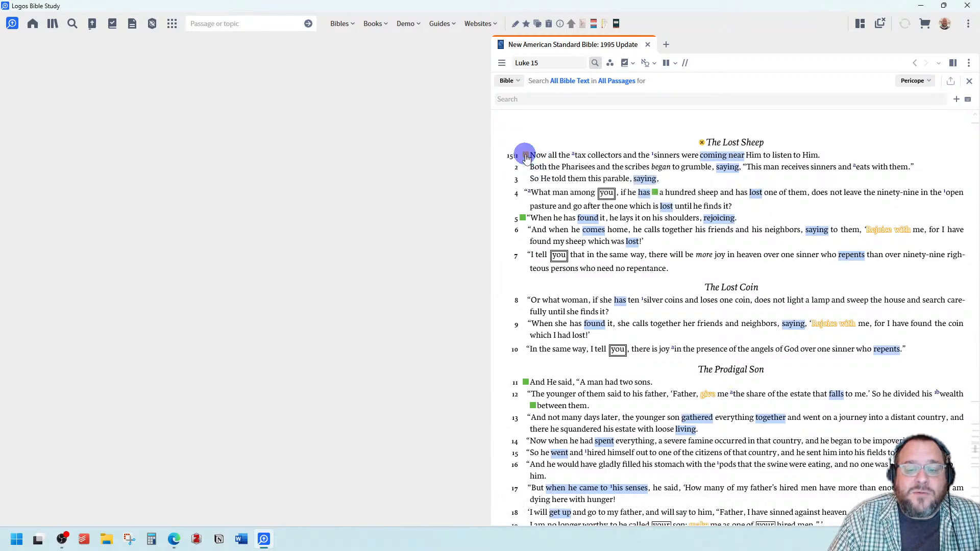
left_click(526, 156)
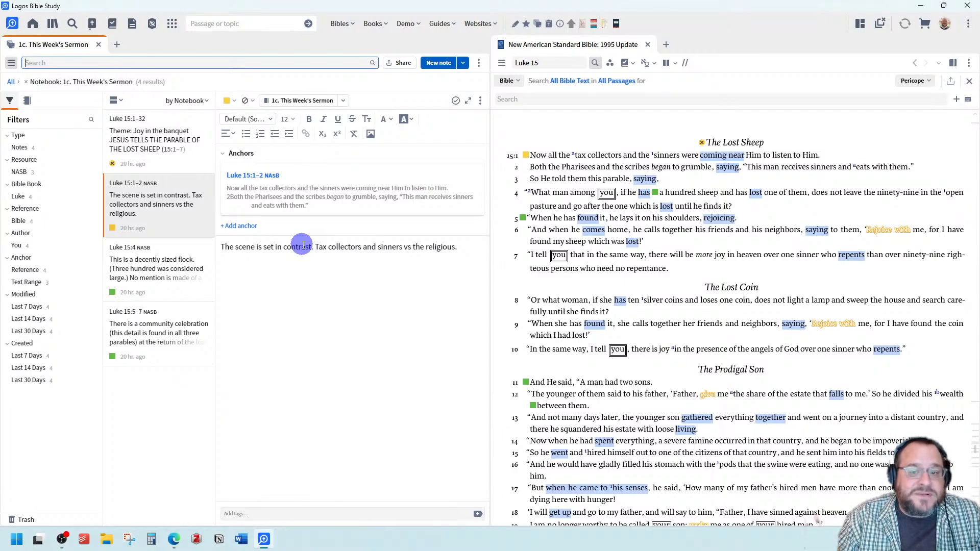
left_click(702, 148)
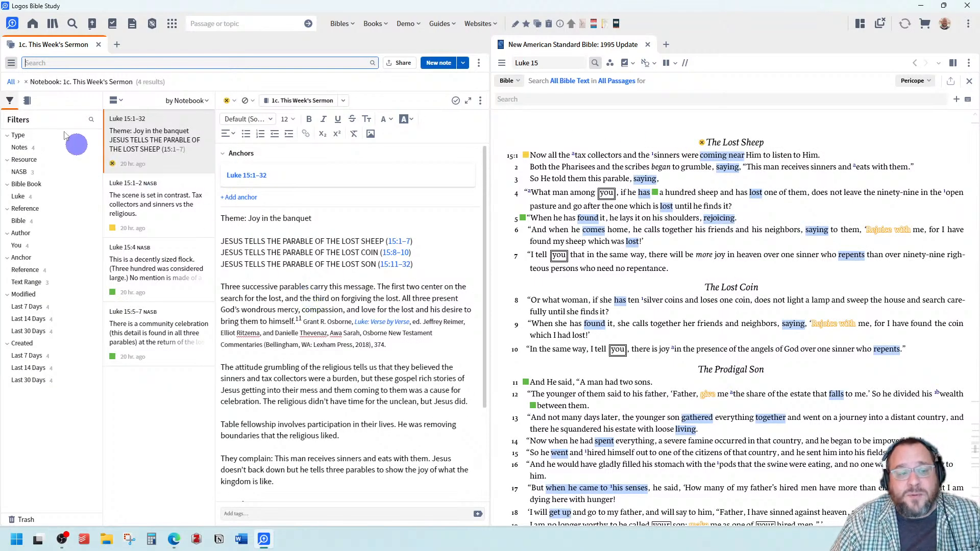
Examine the notebook, anchor, outline, commentary citation and icon of the Luke 15:1–32 sermon note.
left_click(26, 66)
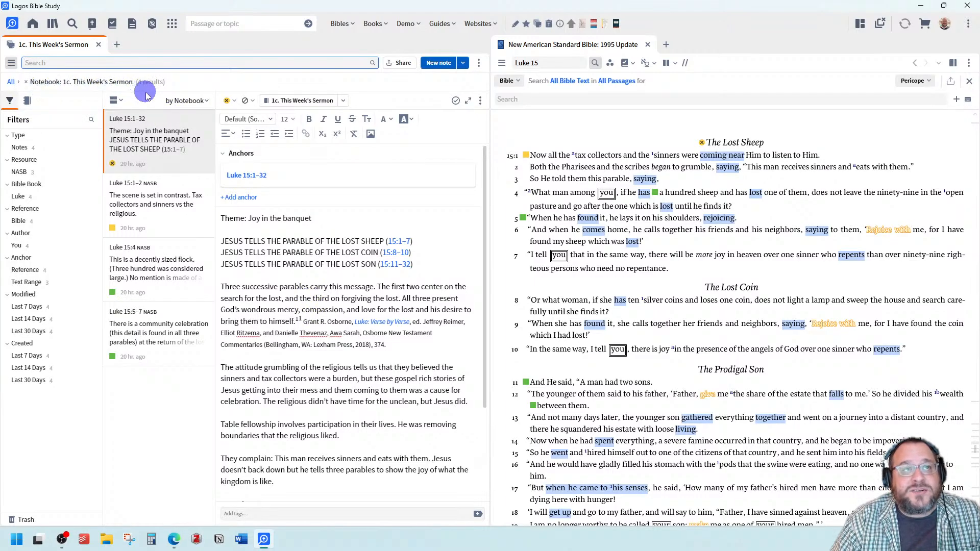
left_click(160, 156)
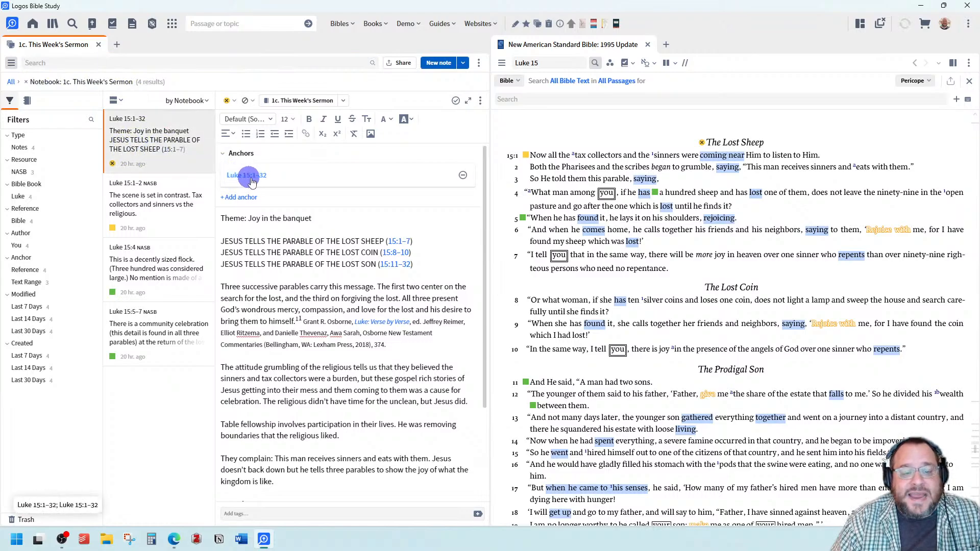
mouse_move(234, 176)
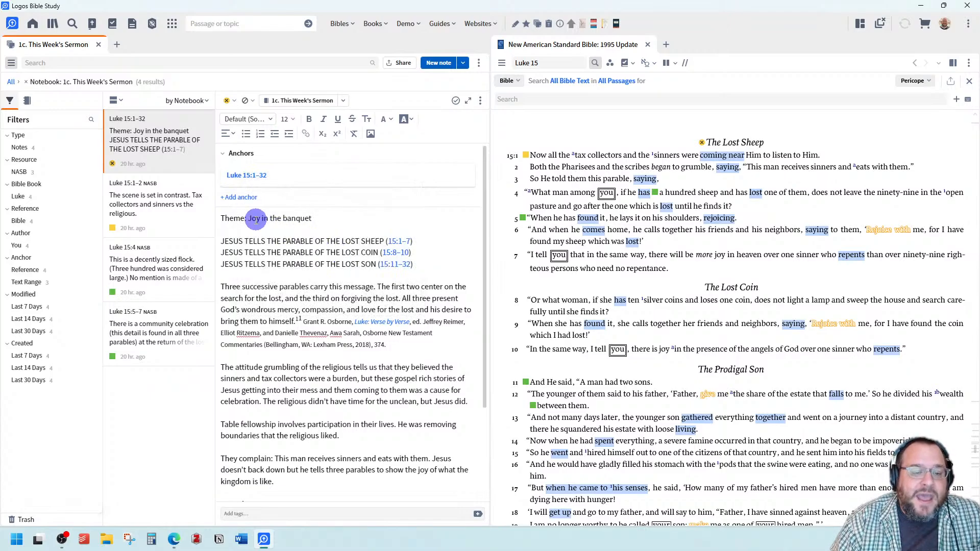
scroll(301, 322, "down", 3)
scroll(327, 342, "up", 3)
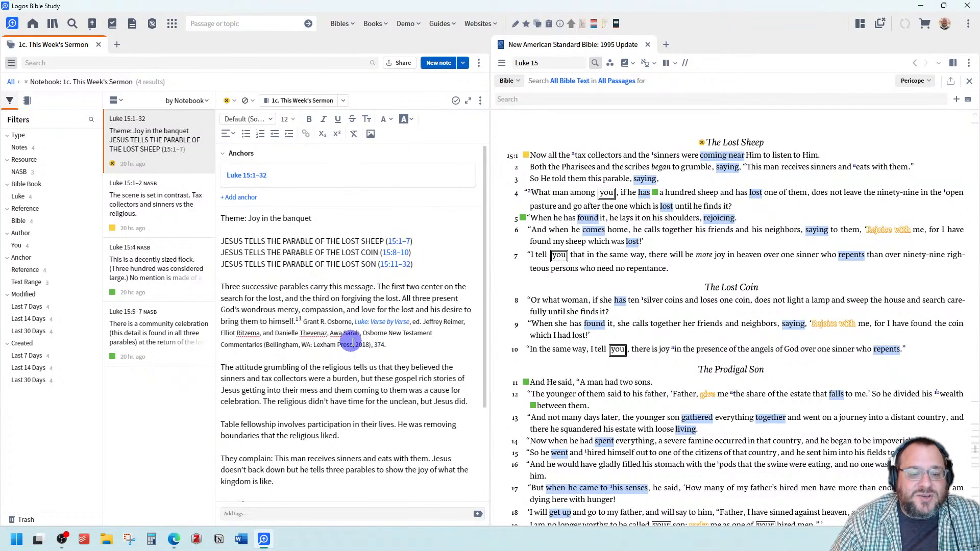
double_click(321, 299)
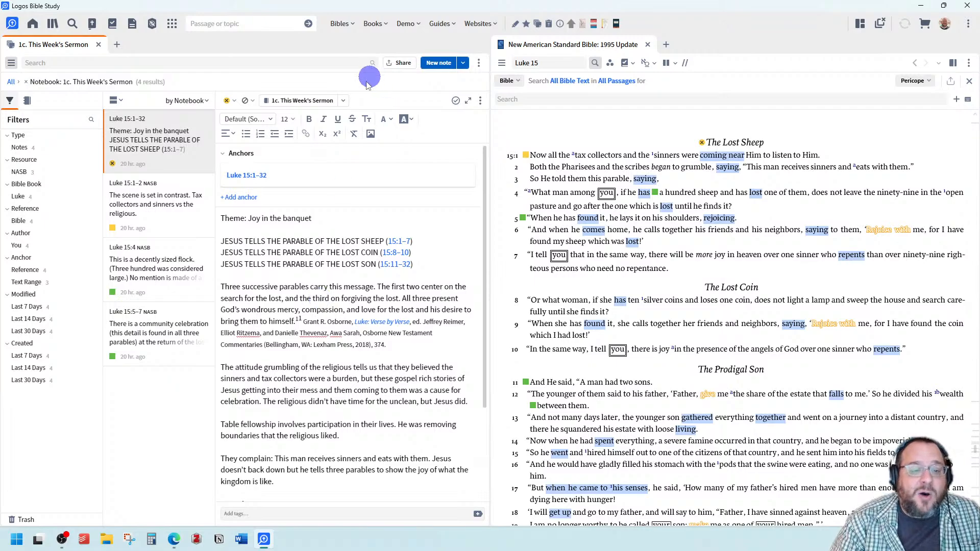
left_click(227, 102)
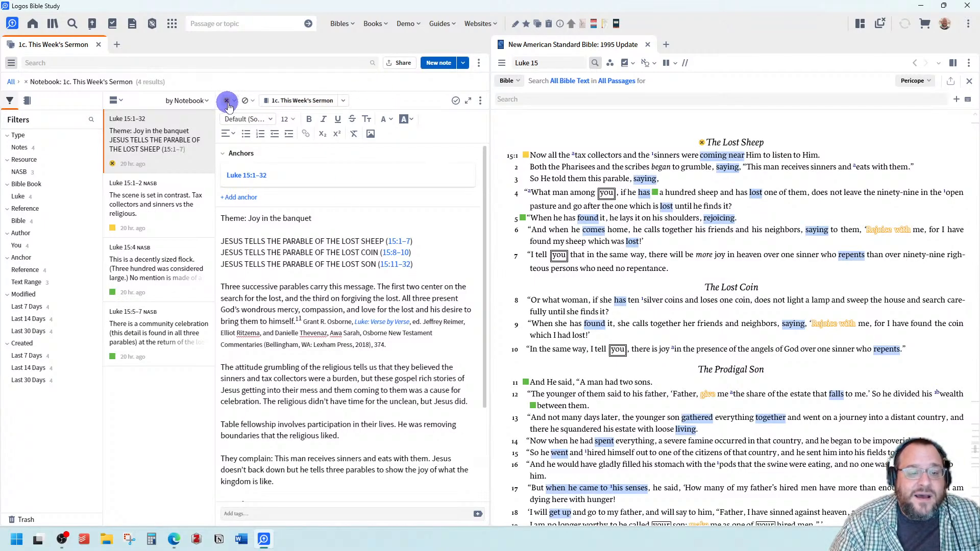
Show all notes and browse the sermon notes in the notebook 9. Sermon Outlines and Series Ideas.
left_click(26, 83)
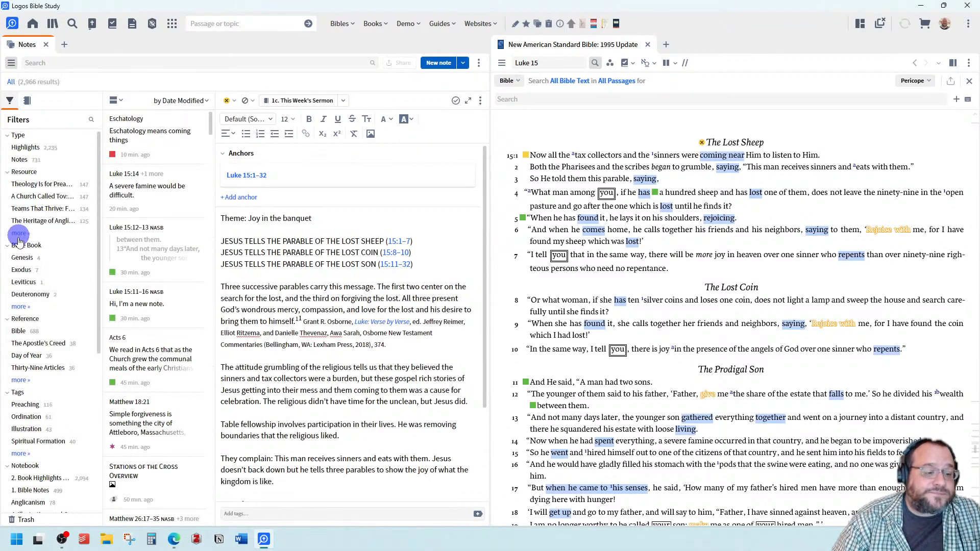
left_click(27, 108)
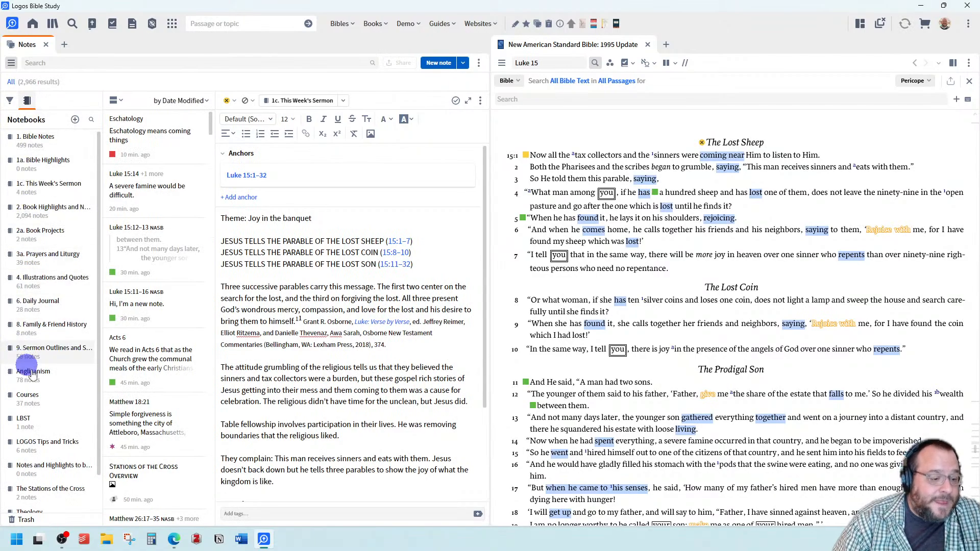
left_click(45, 351)
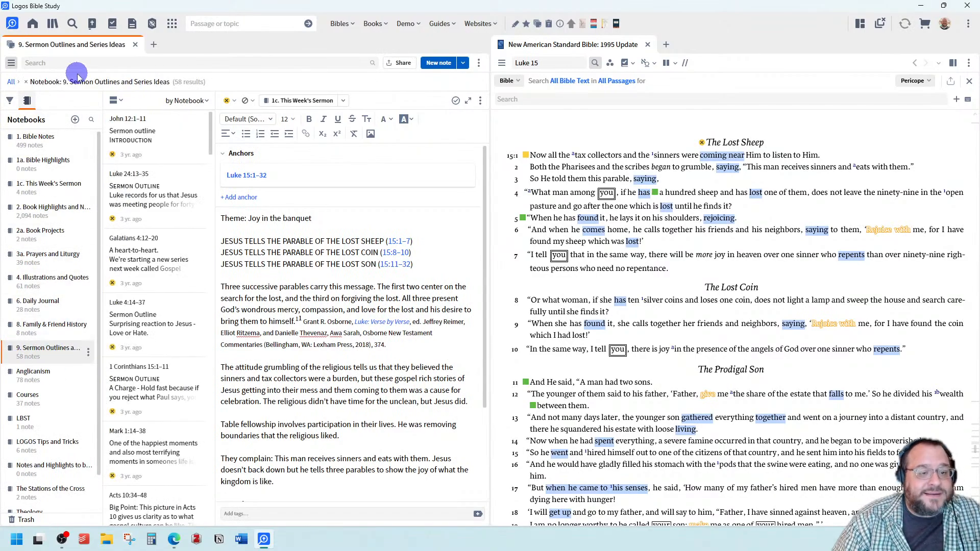
scroll(163, 178, "down", 1)
scroll(163, 177, "down", 6)
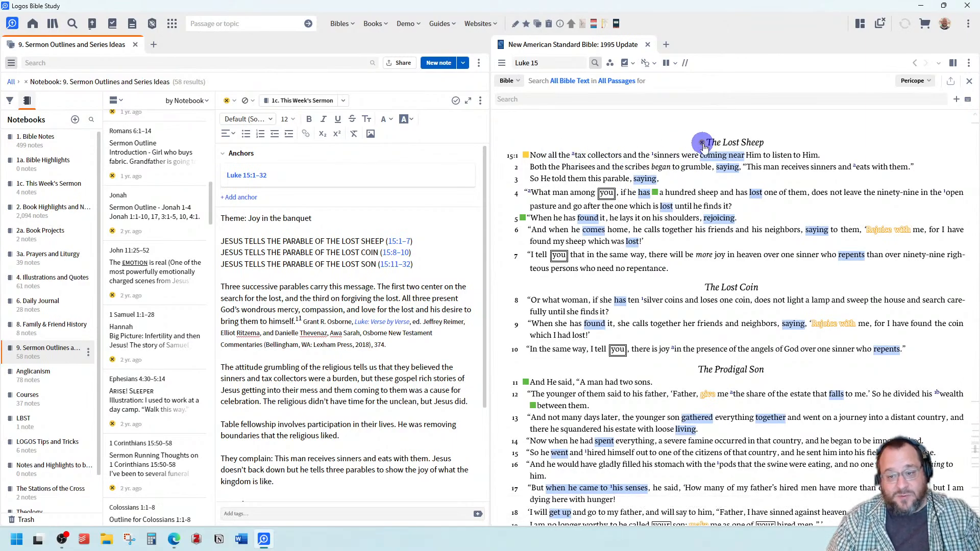
mouse_move(702, 147)
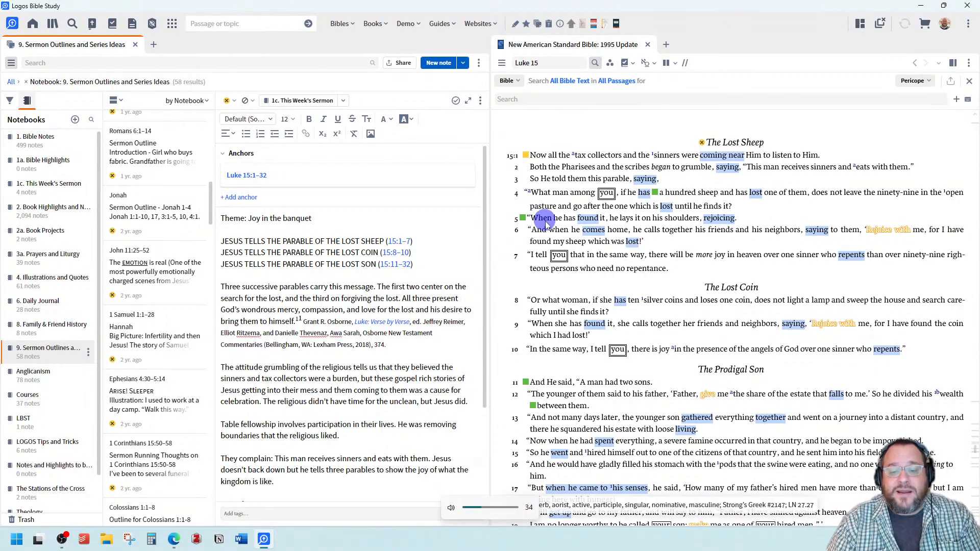
Open the note attached to Luke 15:5 and check its green square among the note icon and color choices.
left_click(522, 218)
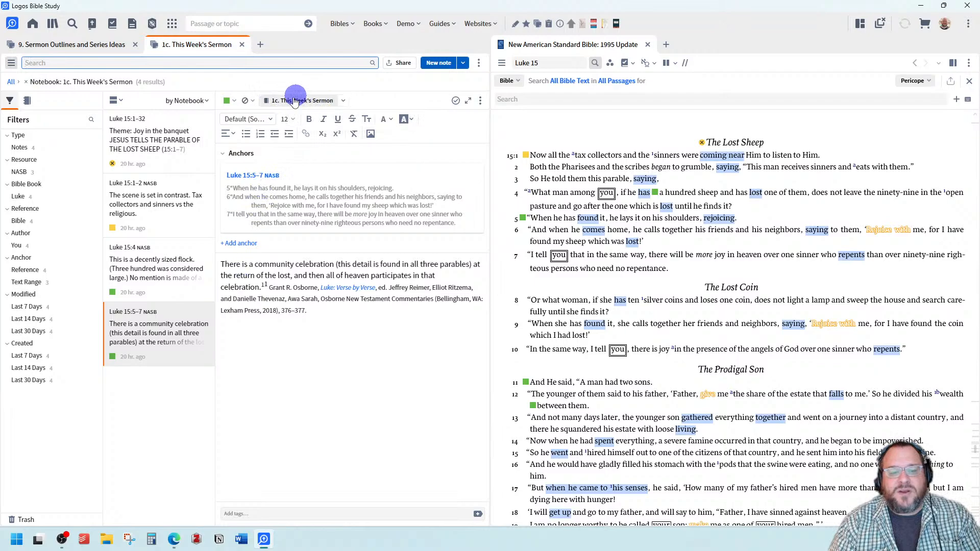
left_click(231, 104)
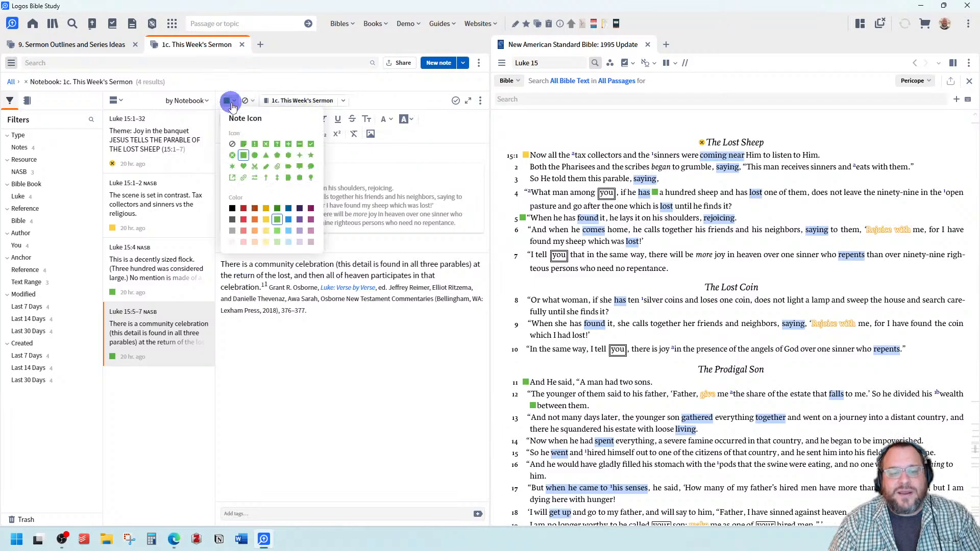
left_click(244, 159)
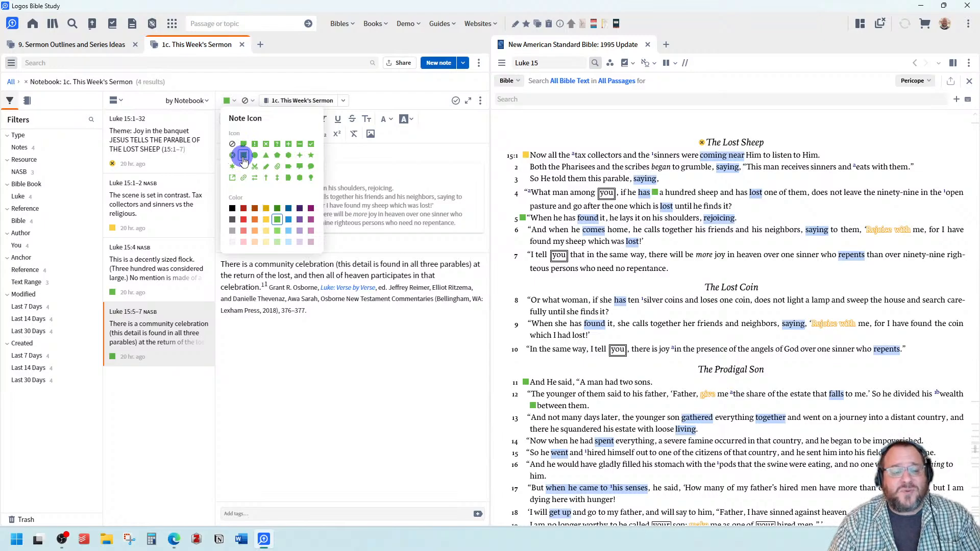
left_click(271, 278)
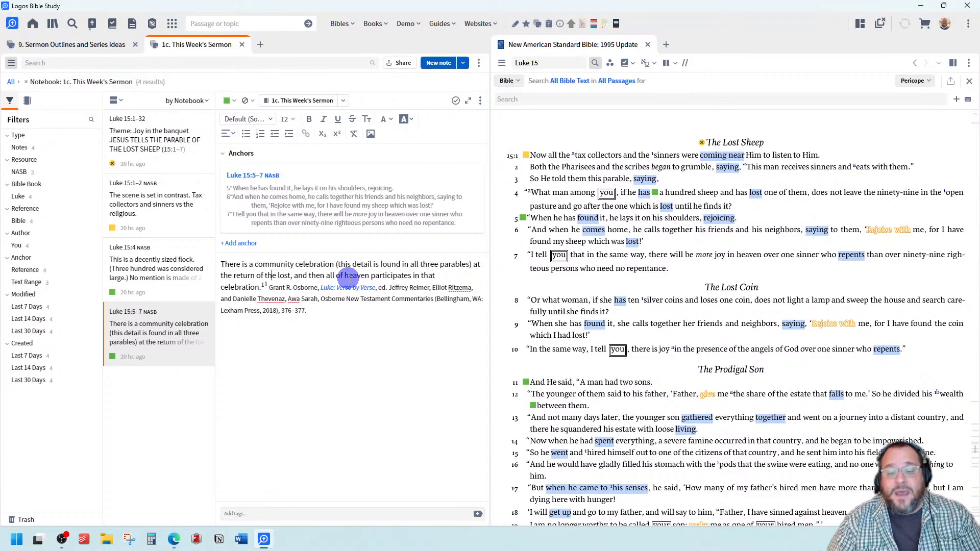
Go to Psalm 3 and look through the psalms up to Psalm 10 for passages marked with the Prayer and Promise styles.
scroll(586, 286, "down", 5)
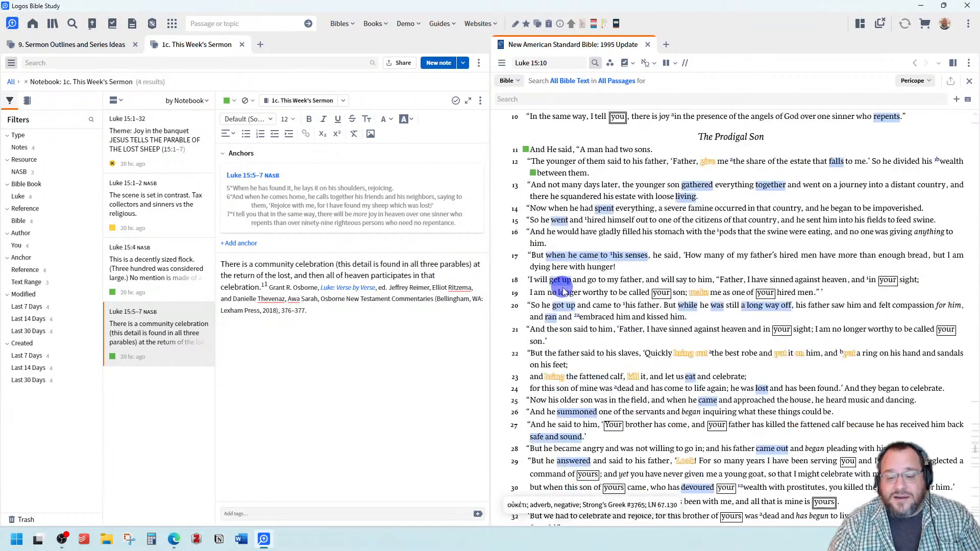
scroll(564, 290, "down", 15)
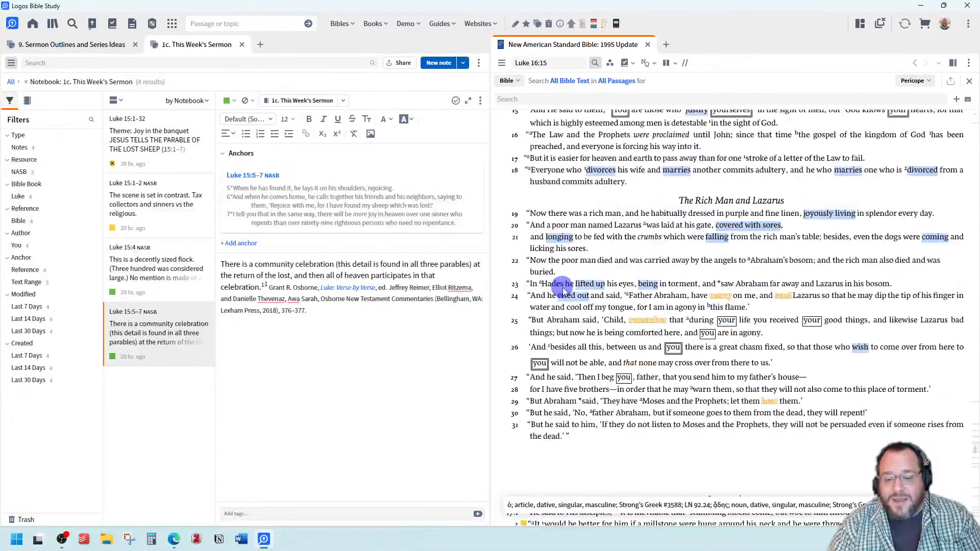
scroll(564, 289, "down", 2)
left_click(545, 63)
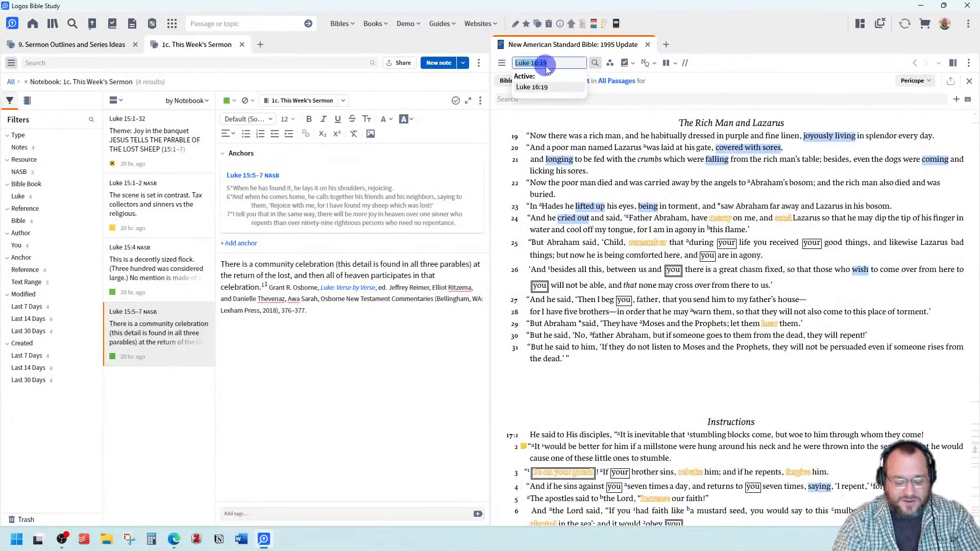
type("psalm 4")
key("Return")
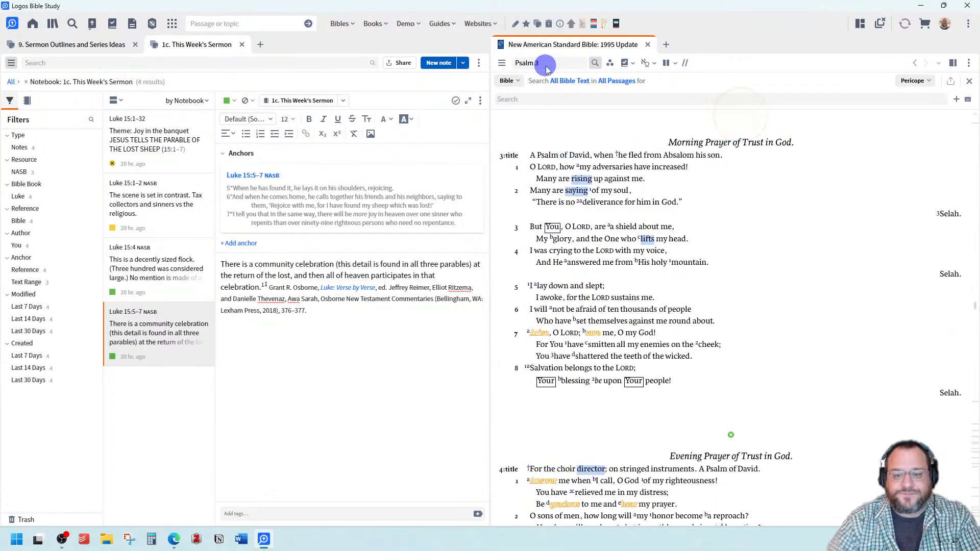
scroll(599, 388, "down", 10)
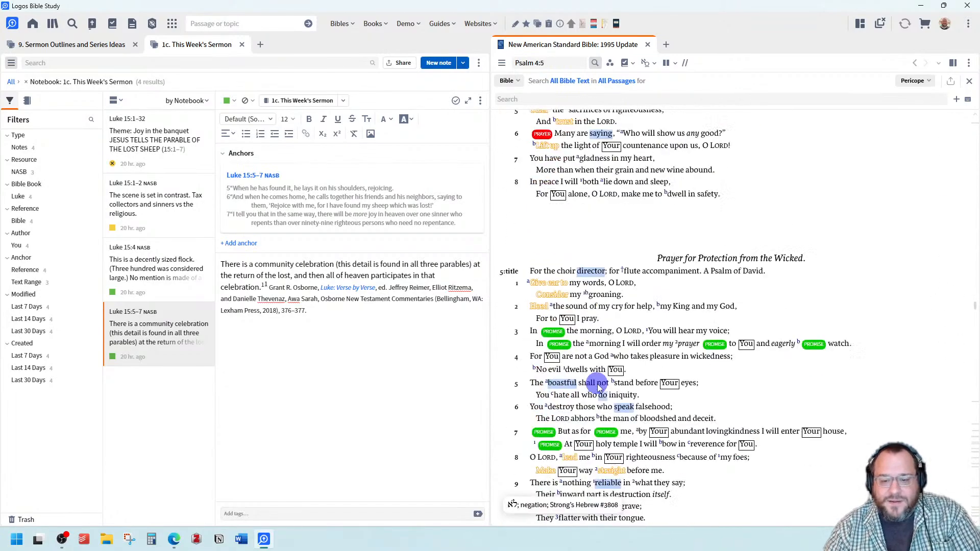
scroll(598, 381, "down", 10)
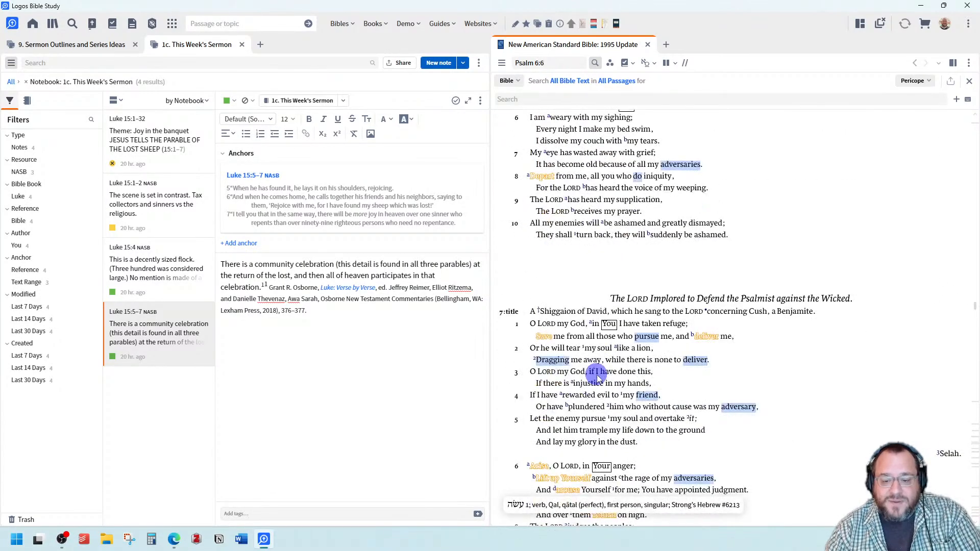
scroll(599, 375, "down", 10)
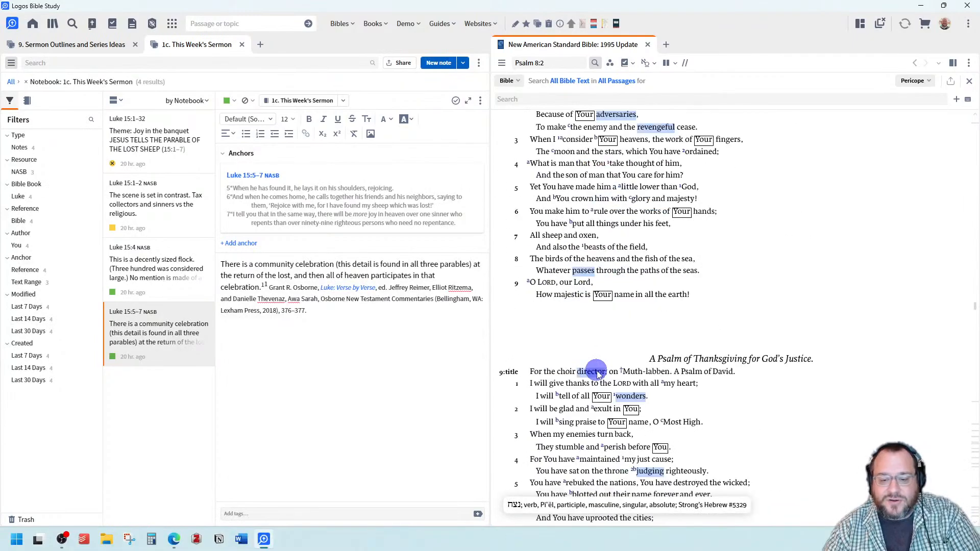
scroll(599, 374, "down", 10)
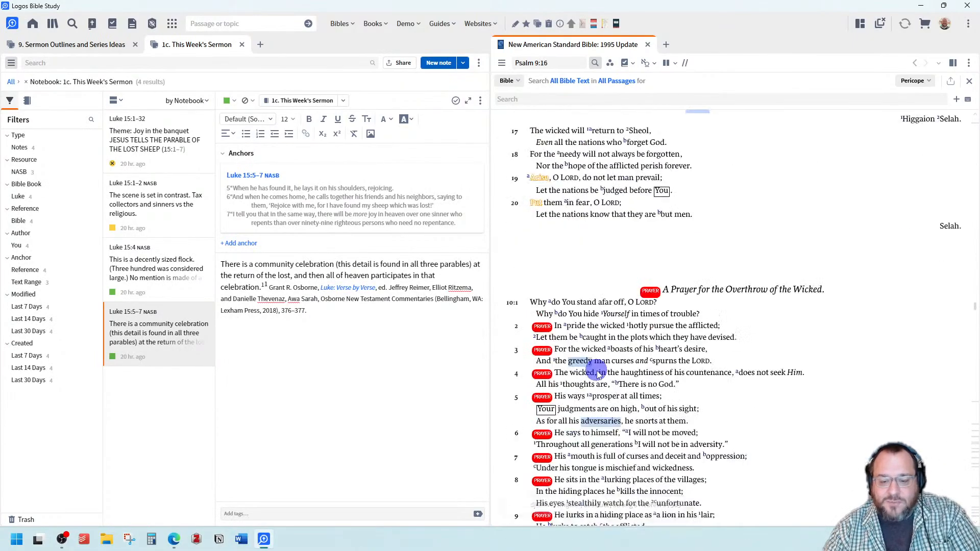
Look through Psalms 10 to 17 for passages marked with the Prayer and Promise styles, and show the notebook list.
scroll(599, 374, "down", 10)
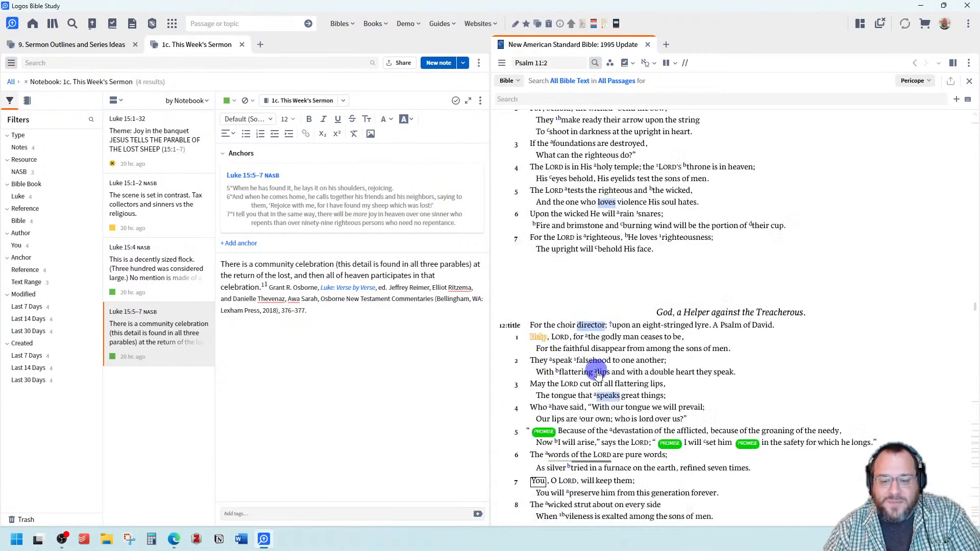
scroll(599, 374, "down", 10)
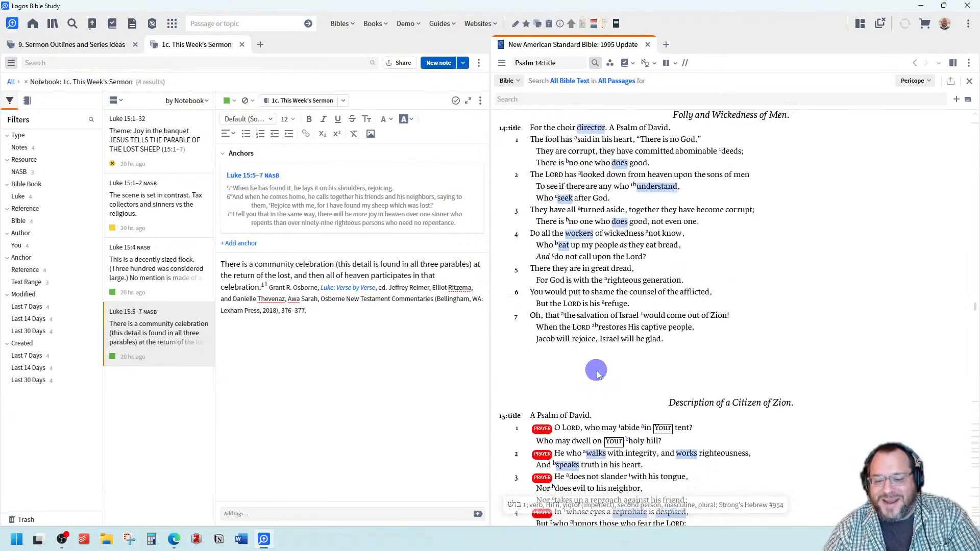
scroll(597, 374, "down", 8)
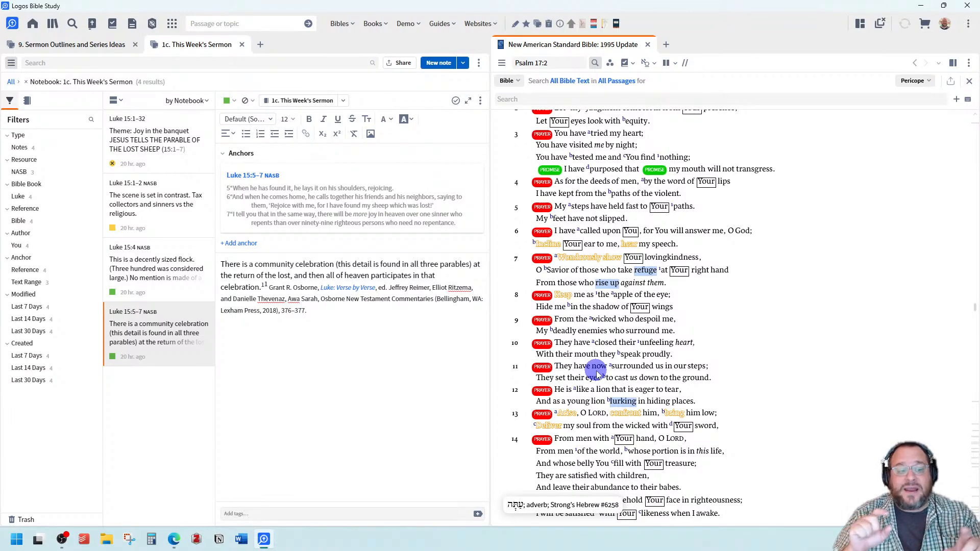
left_click(27, 101)
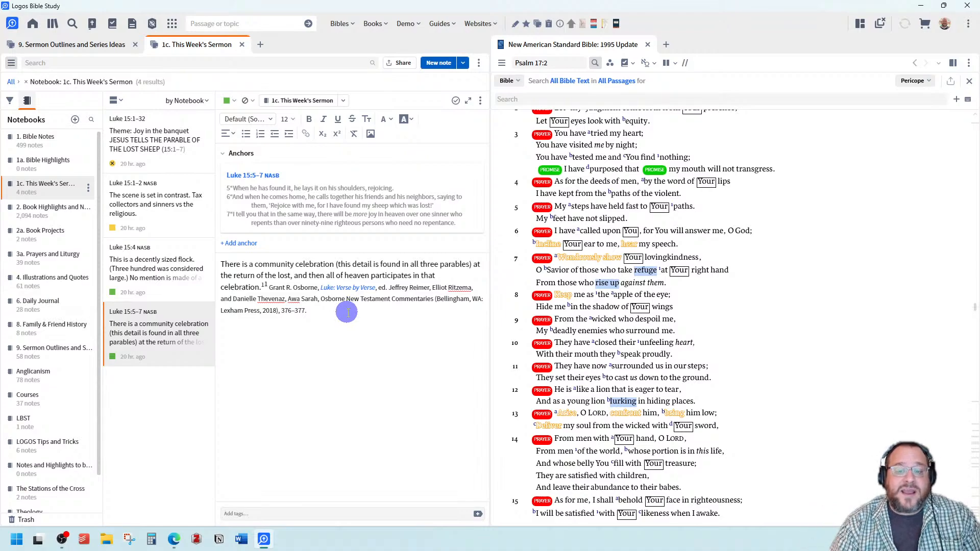
Go to Jude in the Bible and open the δοῦλος Highlights note attached to "bond-servant" in verse 1.
left_click(521, 62)
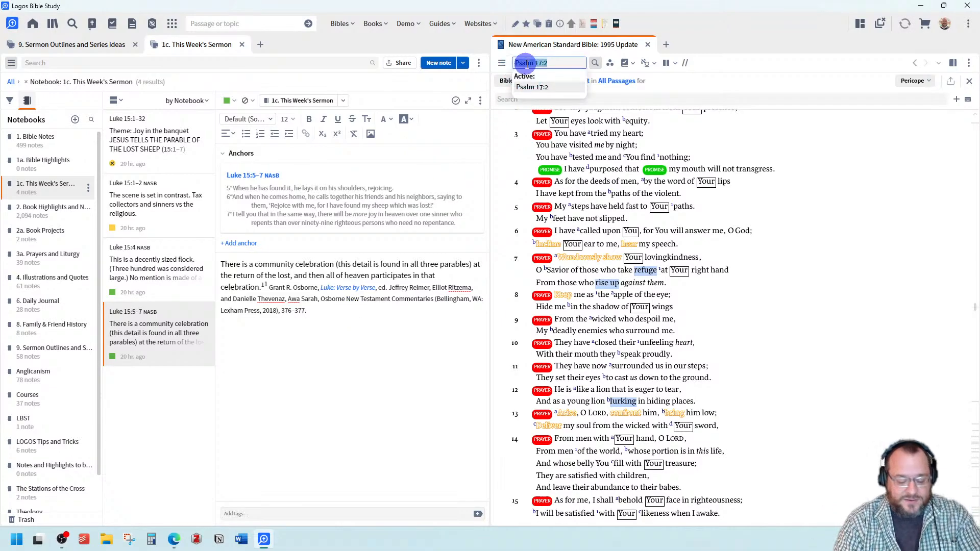
type("Jude")
key("Return")
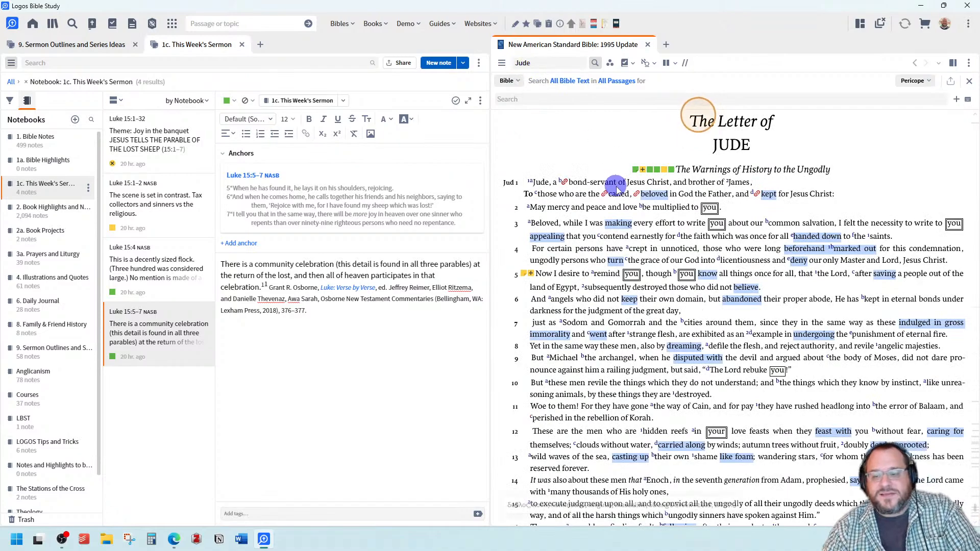
mouse_move(567, 182)
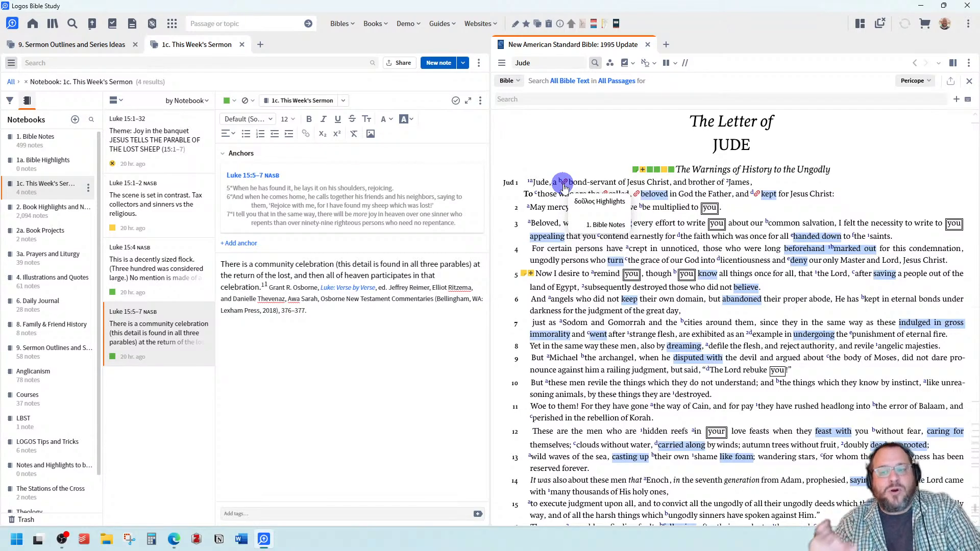
left_click(564, 182)
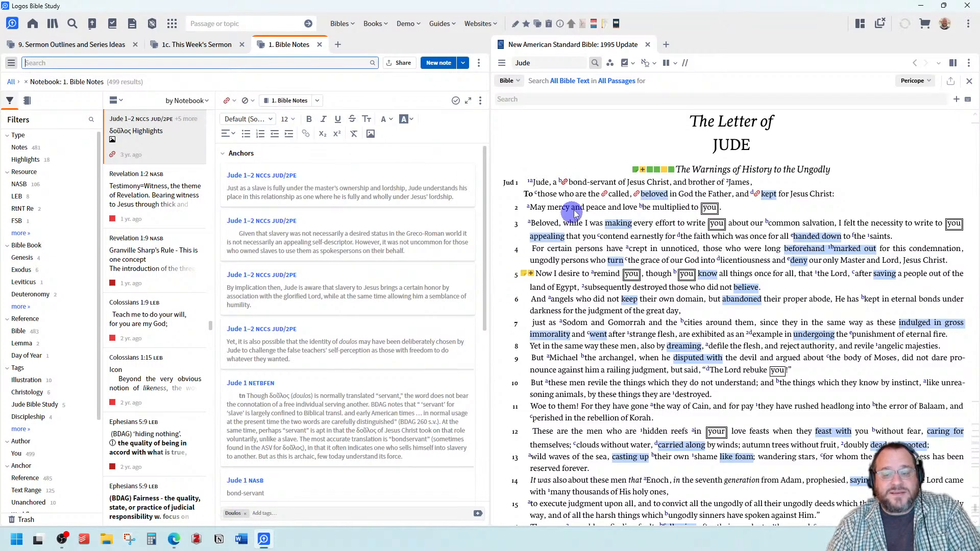
Check the red link symbol among the icon and color choices of the δοῦλος Highlights note.
mouse_move(587, 187)
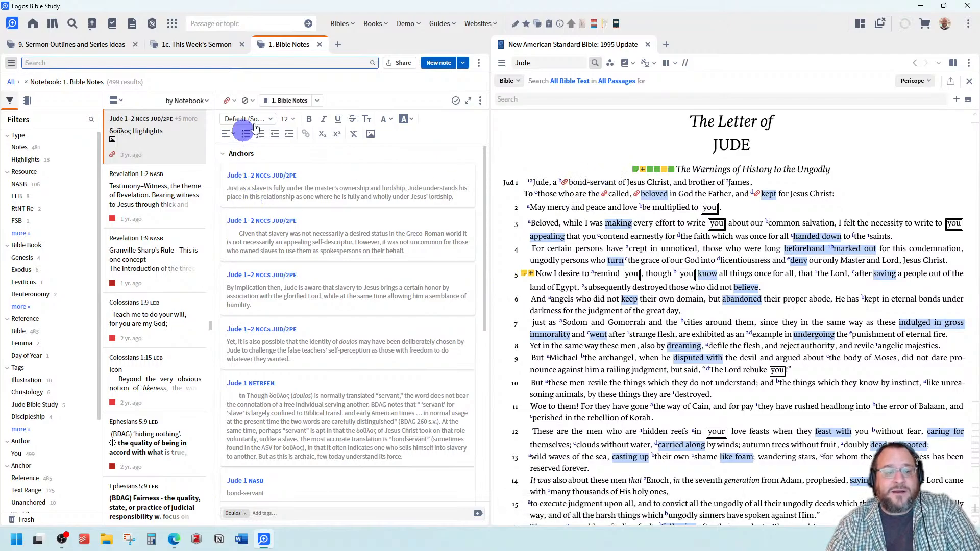
left_click(232, 104)
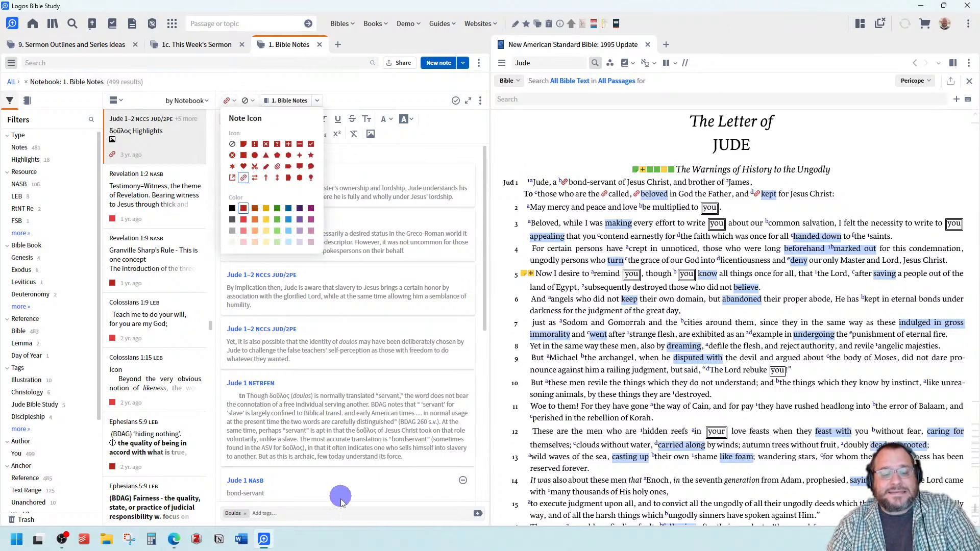
left_click(326, 494)
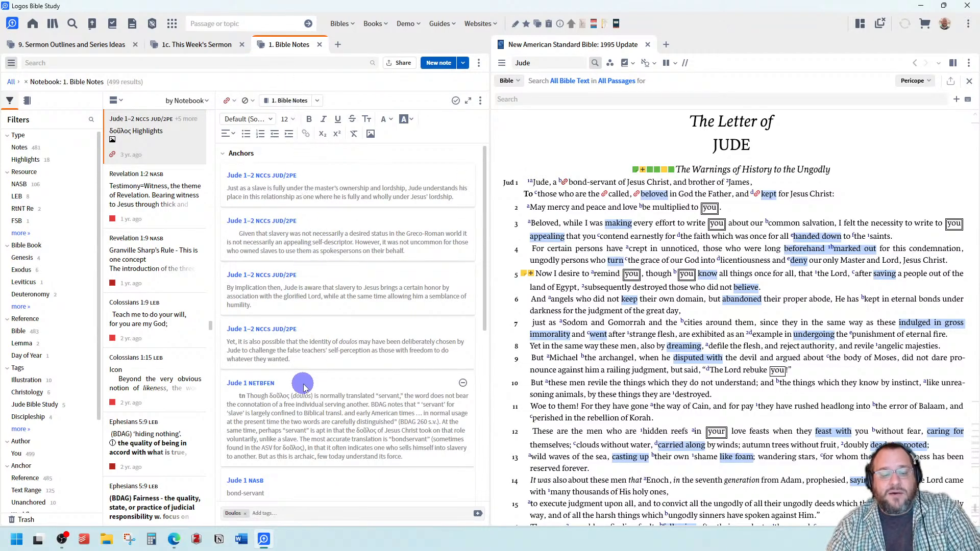
Open the lexicon article linked from δοῦλος in the note, examine the note's word chart, and return to the Bible text of Jude.
scroll(303, 388, "down", 5)
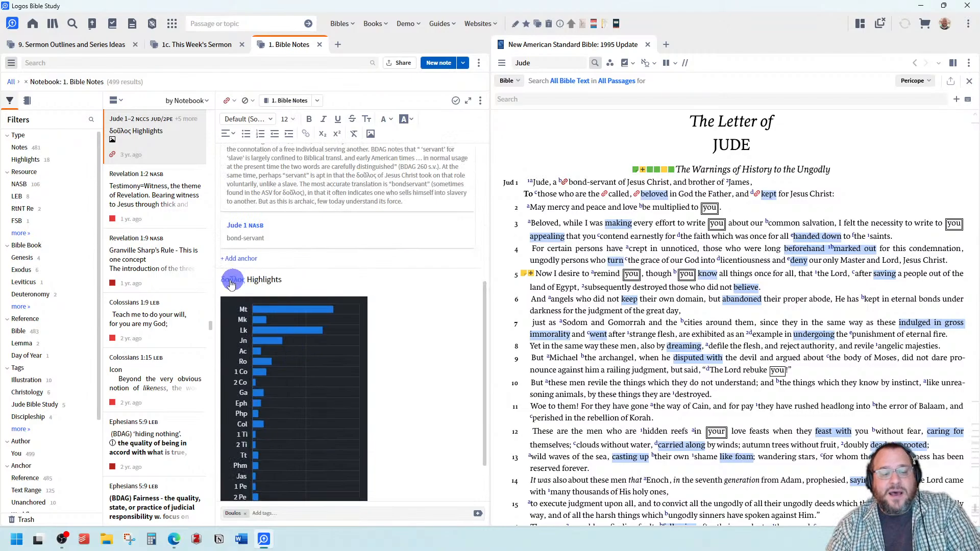
mouse_move(229, 284)
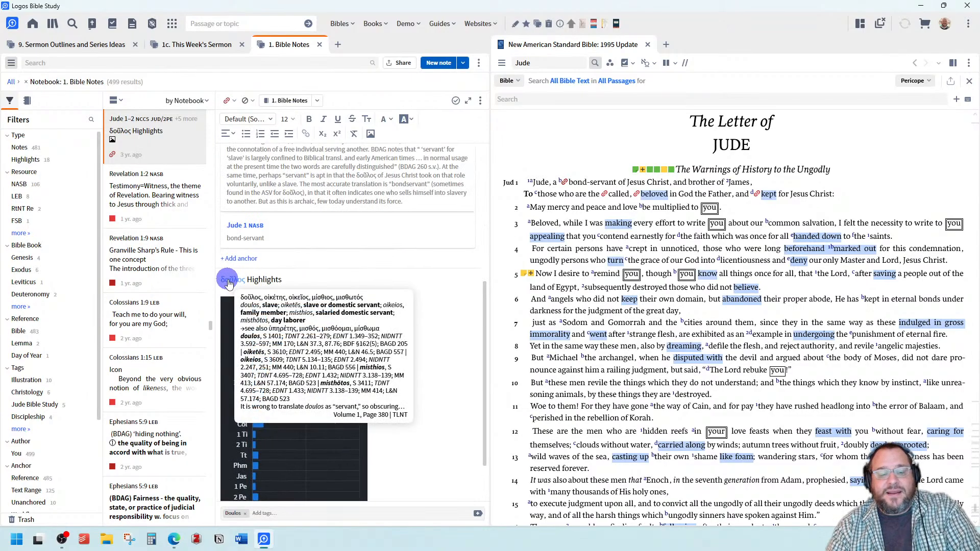
left_click(229, 284)
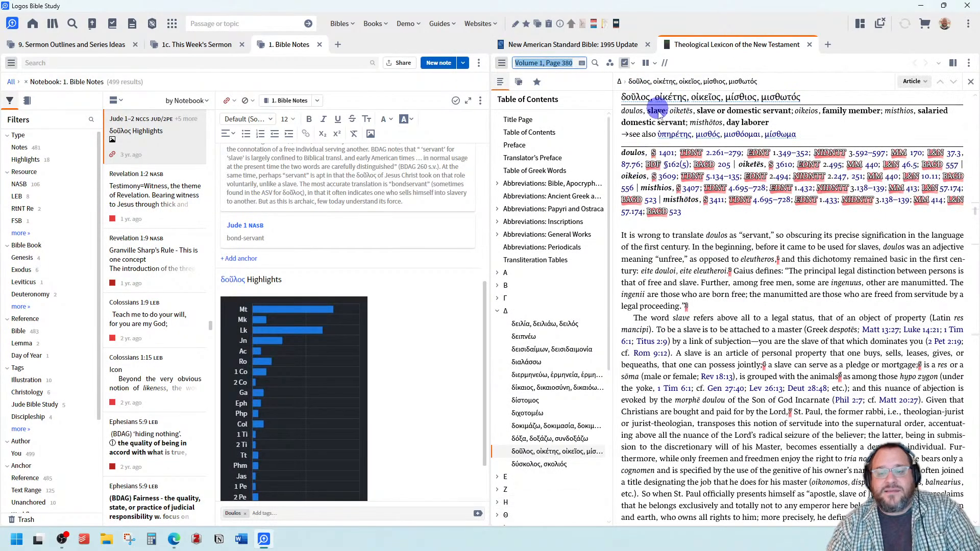
scroll(248, 287, "down", 2)
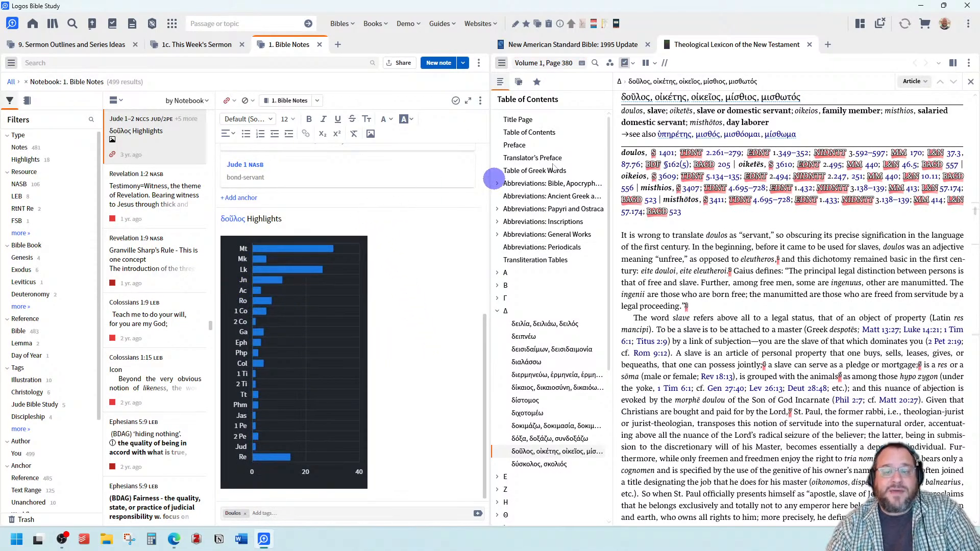
left_click(612, 44)
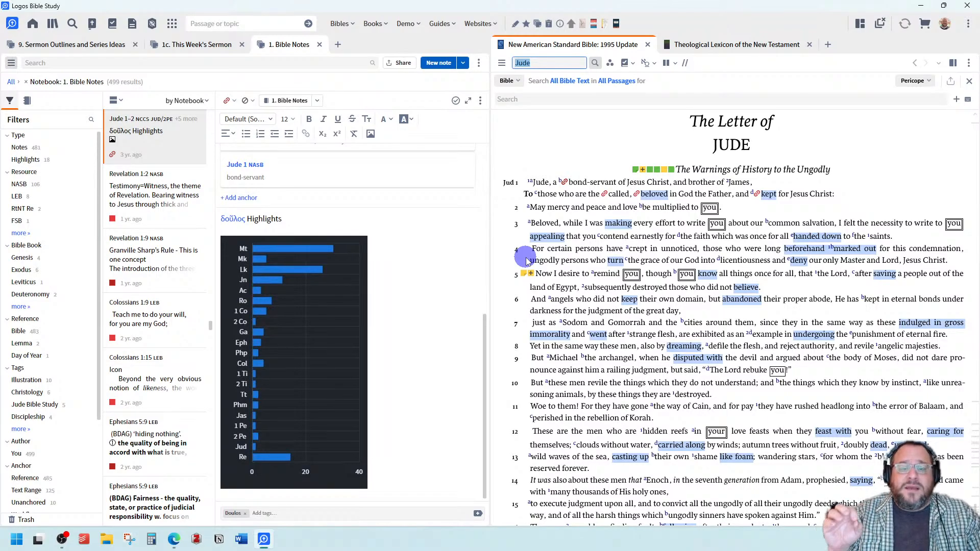
Open the first John 4:43–54 note in the notebook 4. Illustrations and Quotes and check its icon and color choices.
left_click(26, 81)
left_click(28, 101)
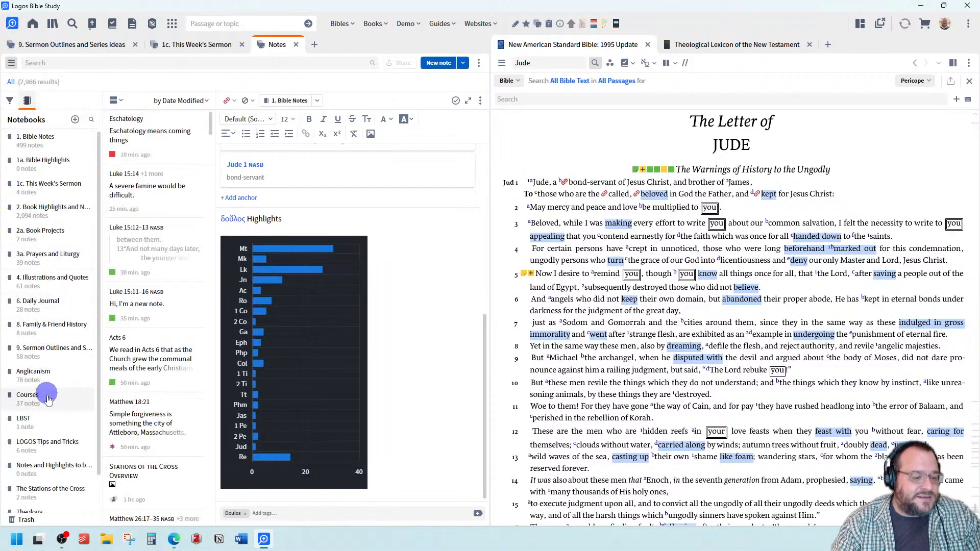
left_click(51, 278)
left_click(170, 137)
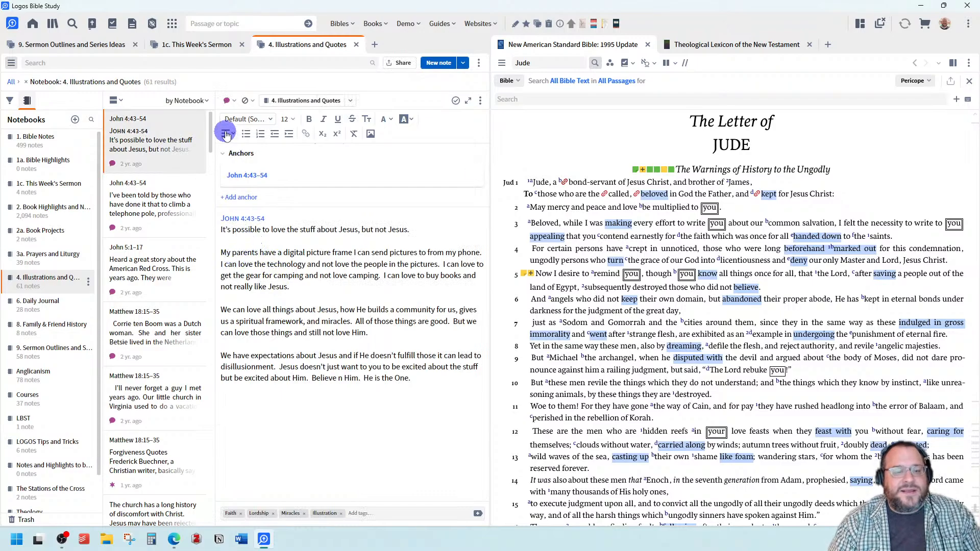
left_click(228, 102)
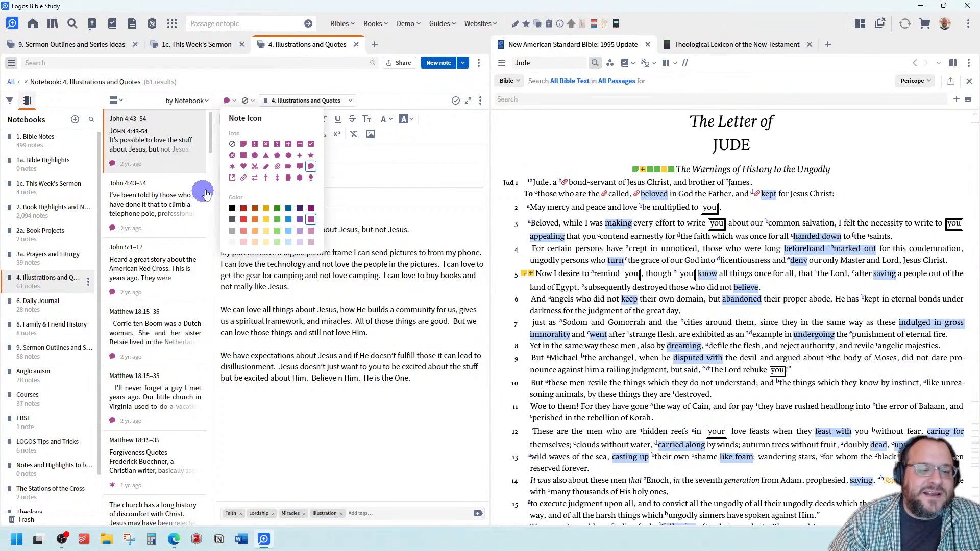
Compare the icons and content of the illustration and quote notes, including the Galatians 4:12–20 and Luke 4:14–37 notes.
scroll(152, 387, "down", 1)
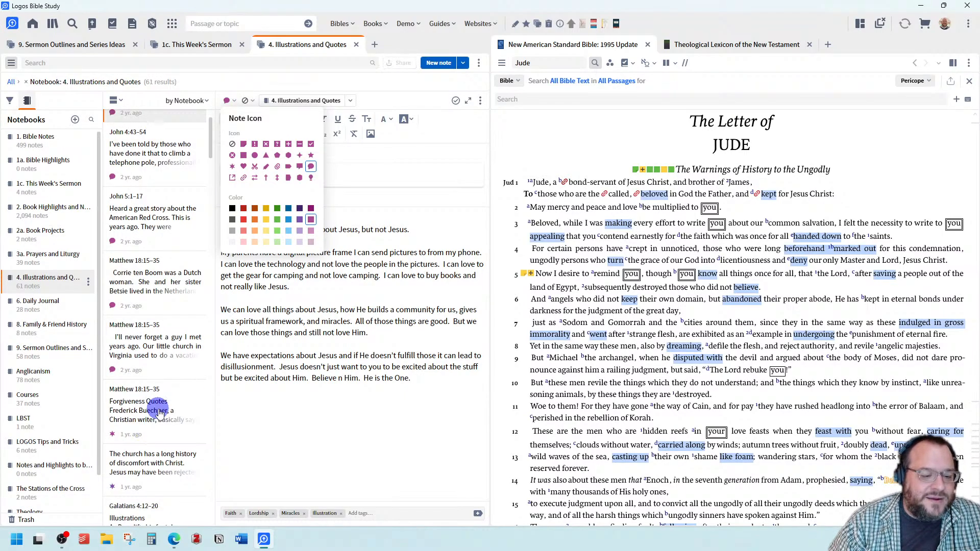
left_click(157, 407)
left_click(144, 463)
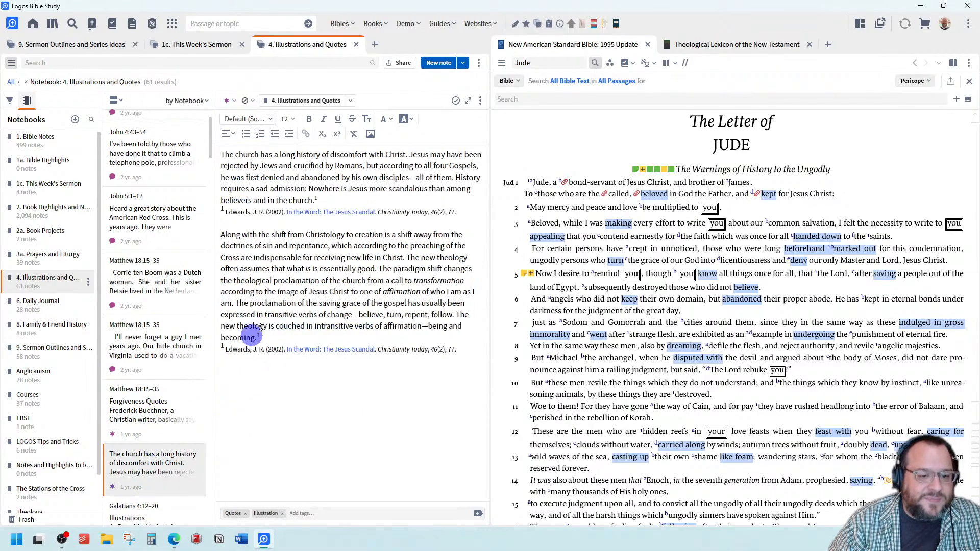
scroll(169, 367, "down", 3)
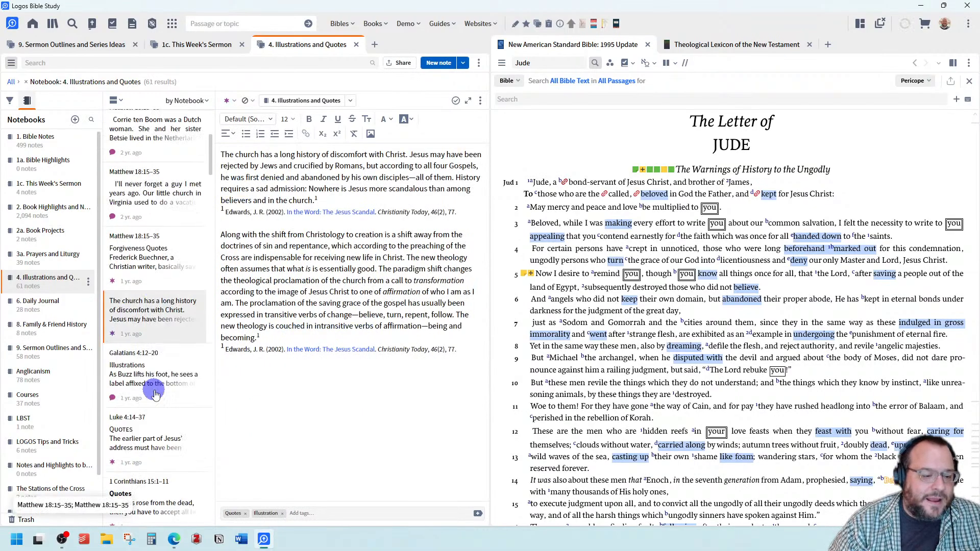
left_click(142, 453)
scroll(142, 449, "down", 2)
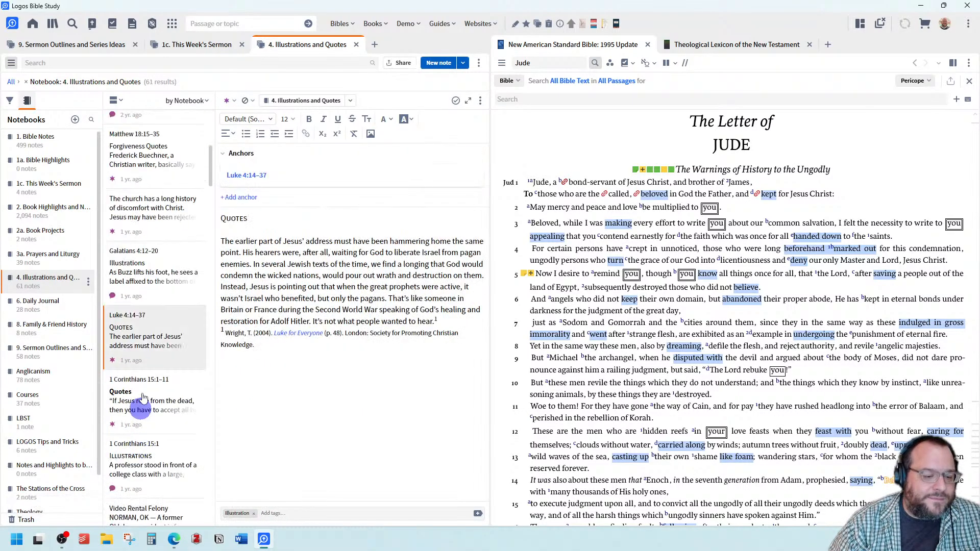
left_click(175, 286)
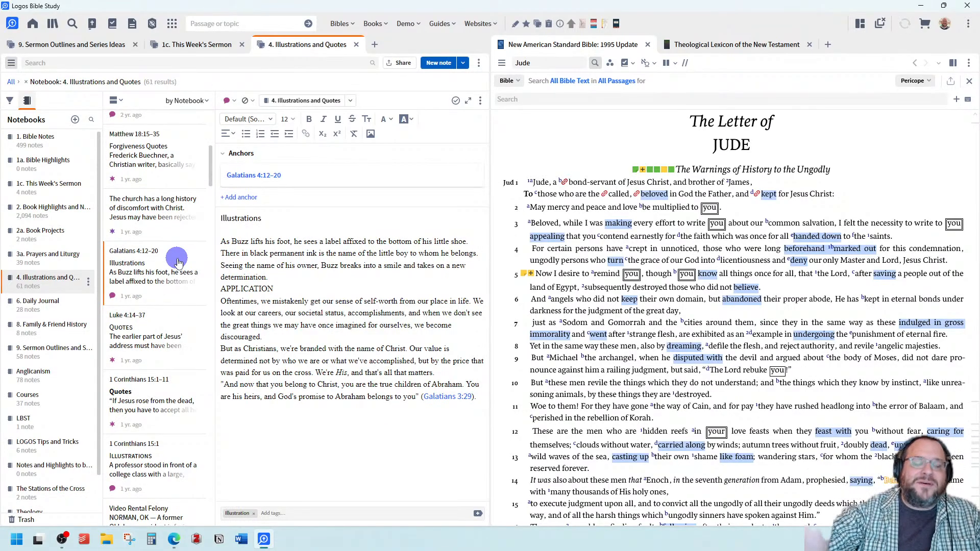
left_click(131, 339)
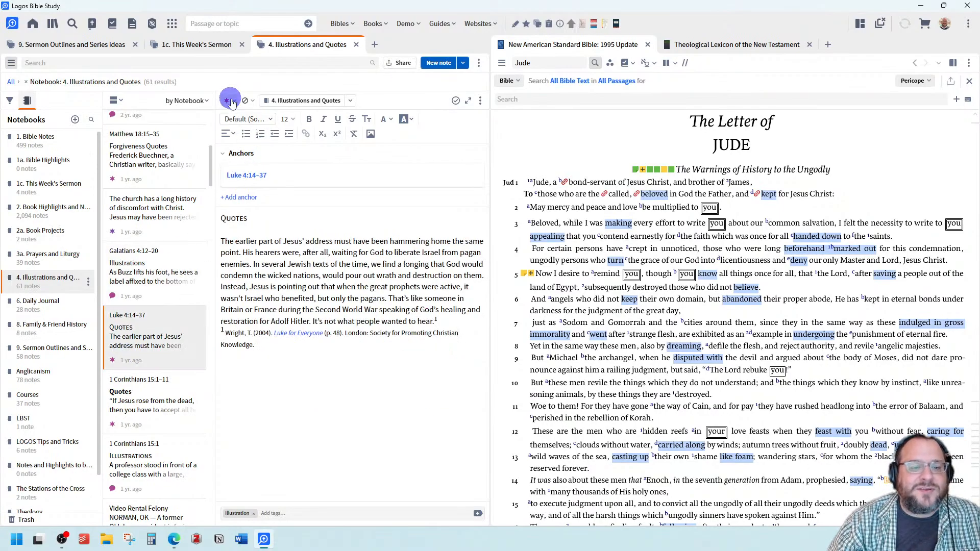